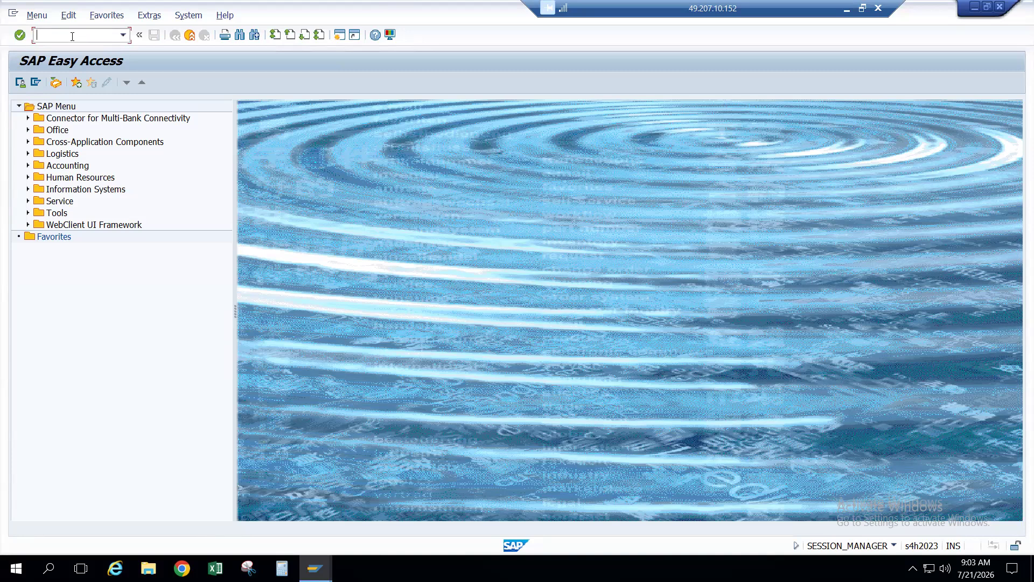
Step: Run BP to open Maintain Business Partner and focus the Customer Number and Business Partner search fields
{"action": "type", "text": "BP"}
{"action": "key", "text": "Return"}
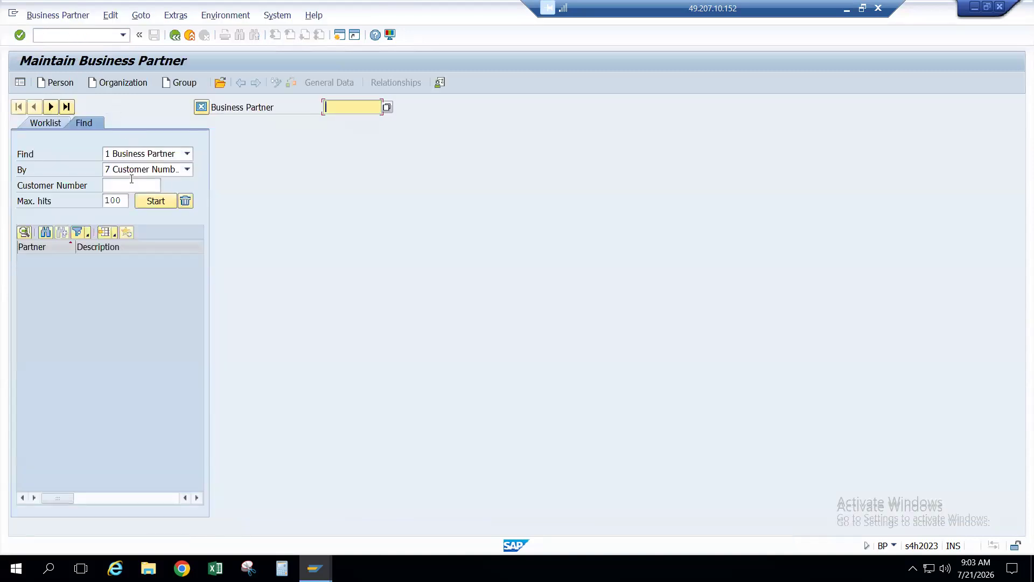
{"action": "left_click", "coordinate": [131, 180]}
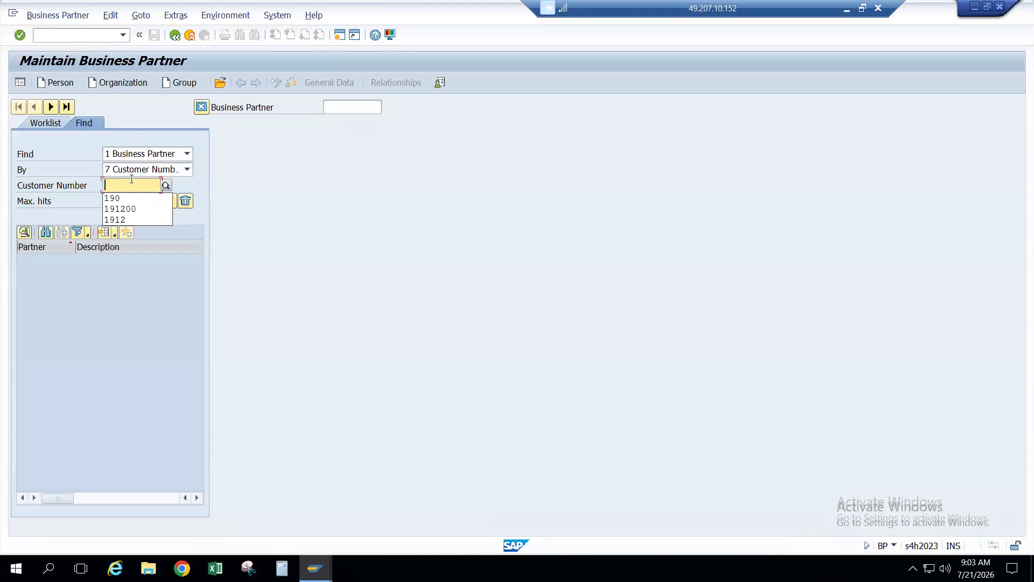
{"action": "left_click", "coordinate": [346, 111]}
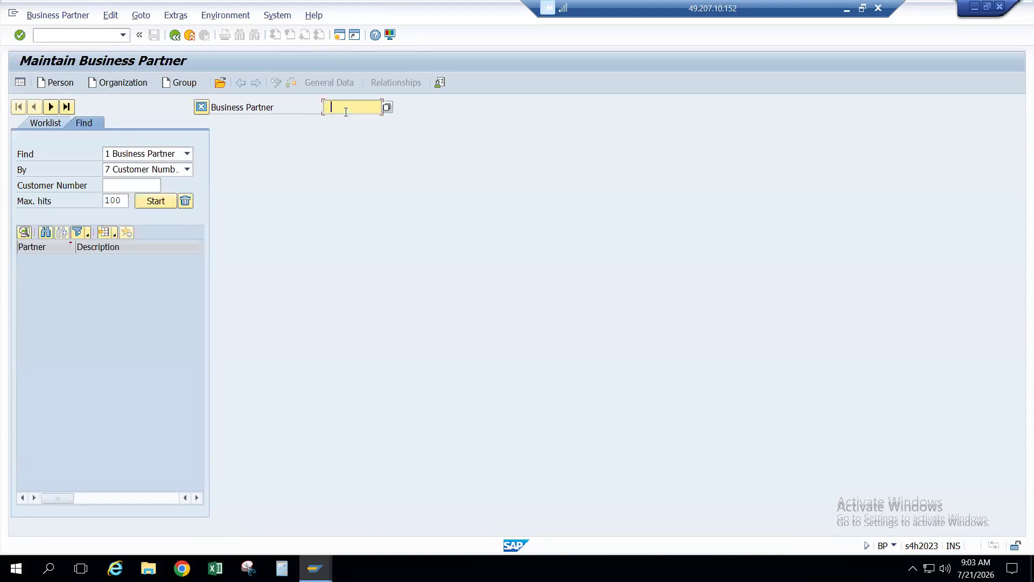
{"action": "left_click", "coordinate": [135, 184]}
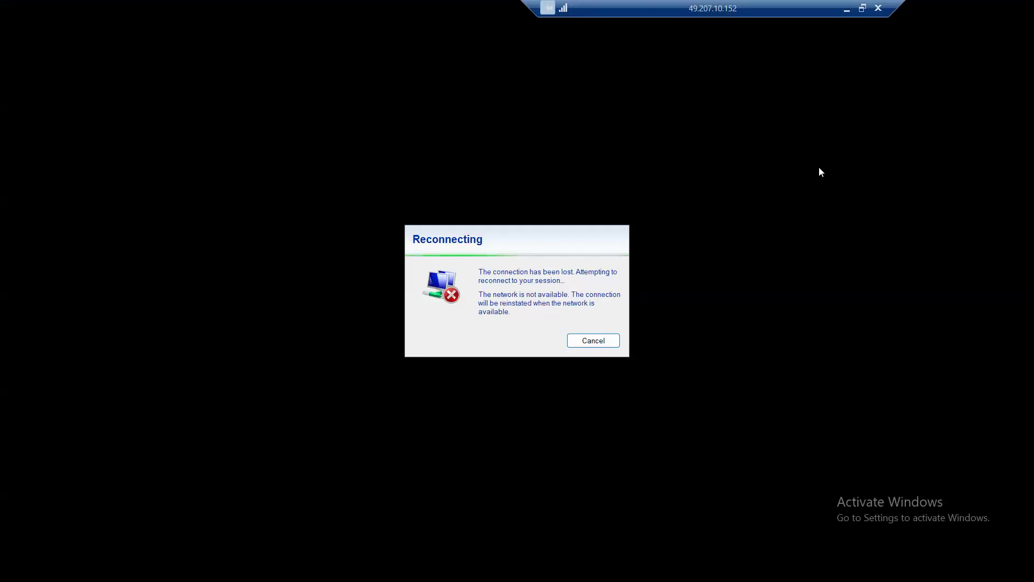
Step: Reconnect the dropped Remote Desktop session with the account password and accept the certificate warning
{"action": "left_click", "coordinate": [598, 340]}
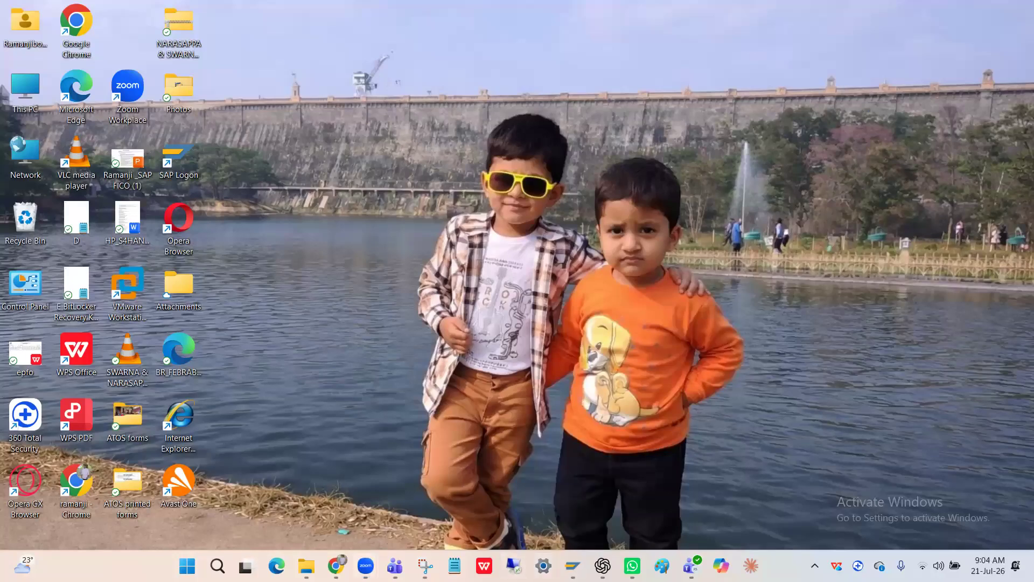
{"action": "left_click", "coordinate": [513, 565]}
{"action": "left_click", "coordinate": [573, 248]}
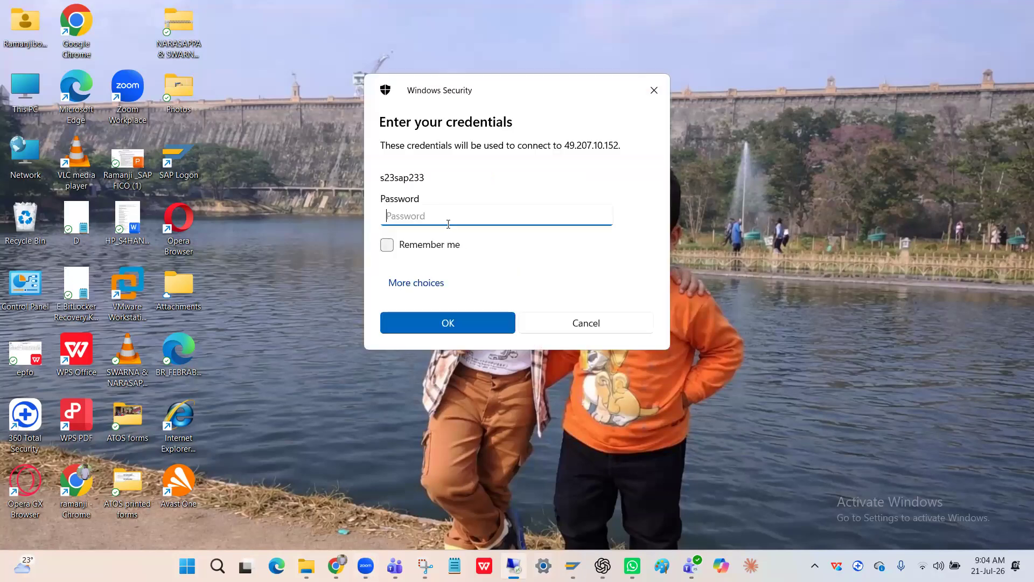
{"action": "type", "text": "••••"}
{"action": "key", "text": "Return"}
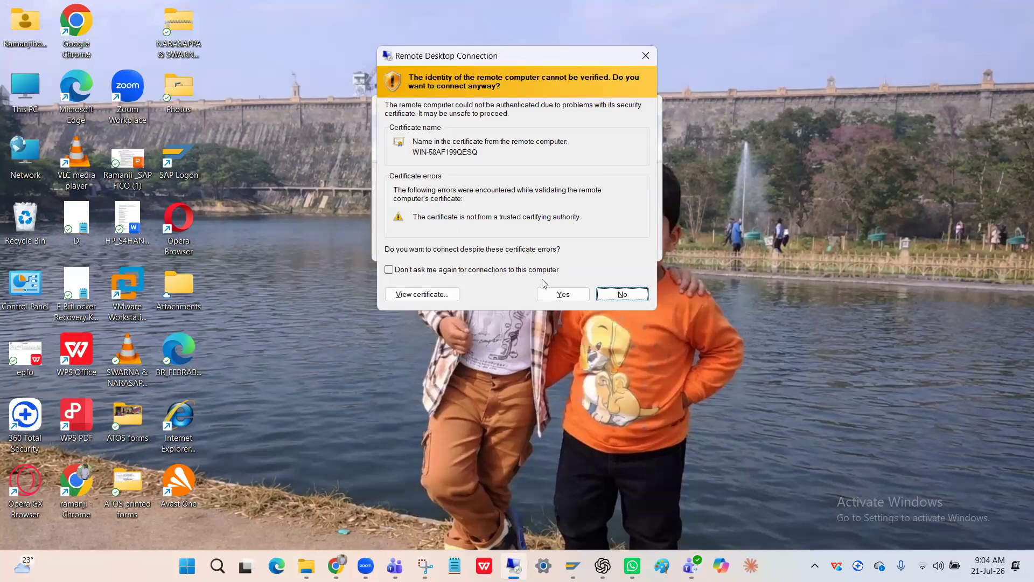
{"action": "left_click", "coordinate": [560, 294]}
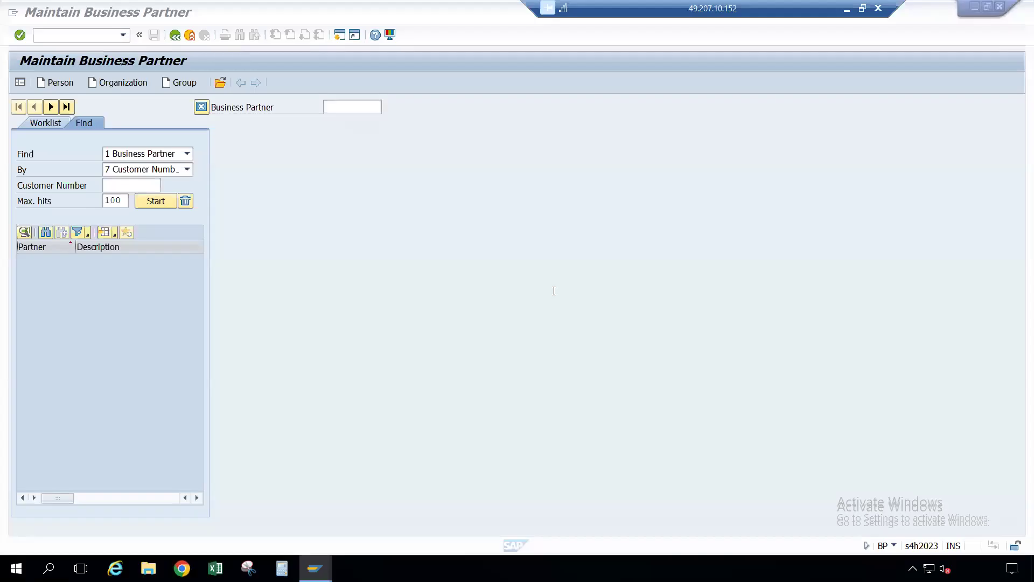
Step: Open General Table Display with /nSE16N and load table BUT000
{"action": "left_click", "coordinate": [75, 38]}
{"action": "type", "text": "/n"}
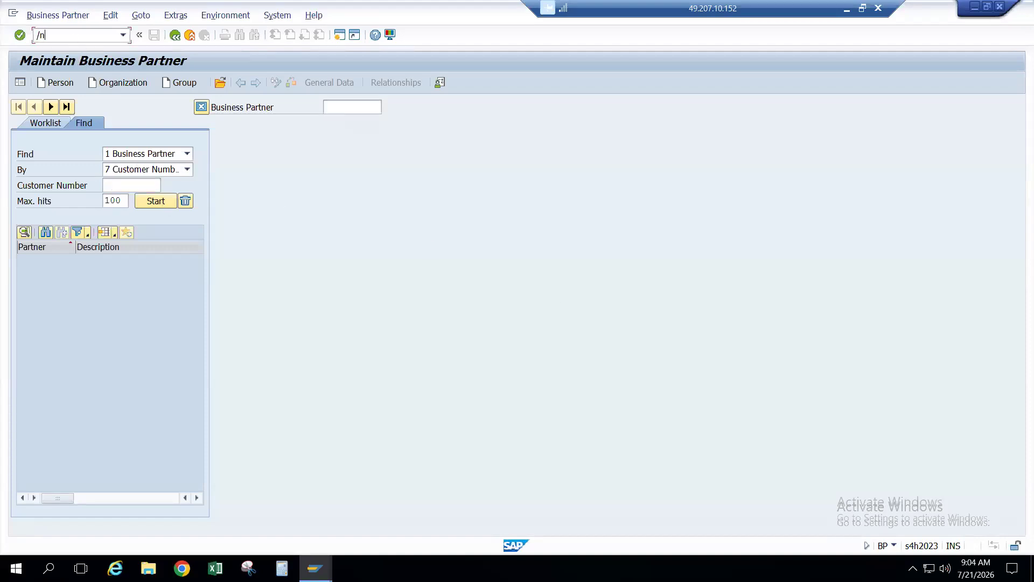
{"action": "type", "text": "Se16n"}
{"action": "key", "text": "Return"}
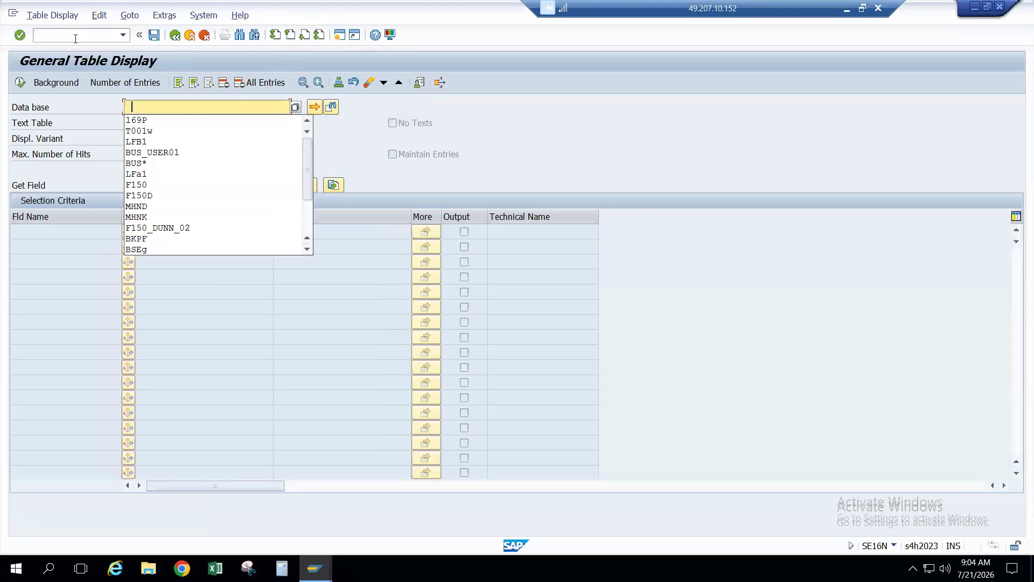
{"action": "key", "text": "BackSpace"}
{"action": "type", "text": "BU"}
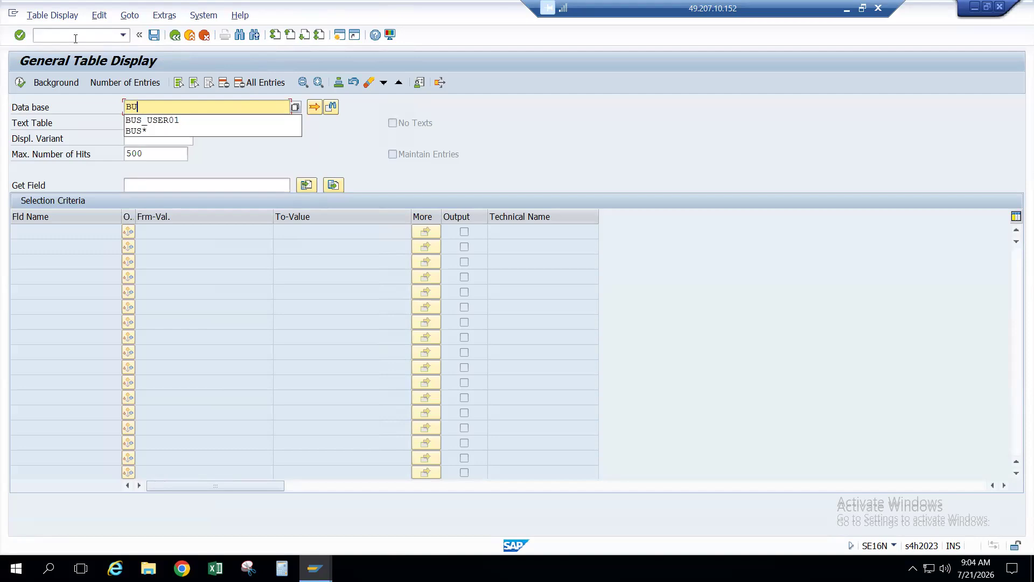
{"action": "type", "text": "TT0"}
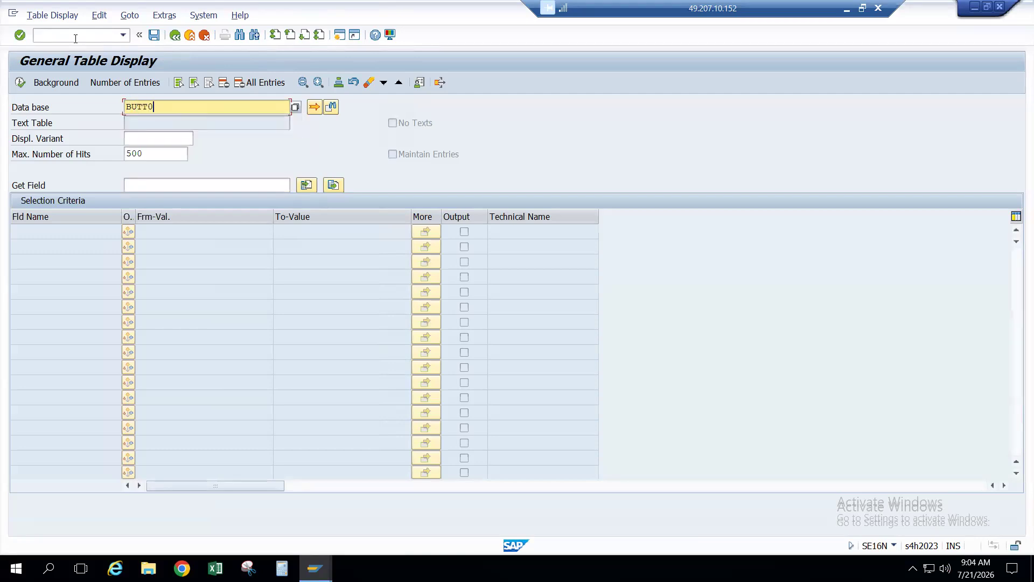
{"action": "key", "text": "BackSpace"}
{"action": "key", "text": "BackSpace"}
{"action": "type", "text": "000"}
{"action": "key", "text": "Return"}
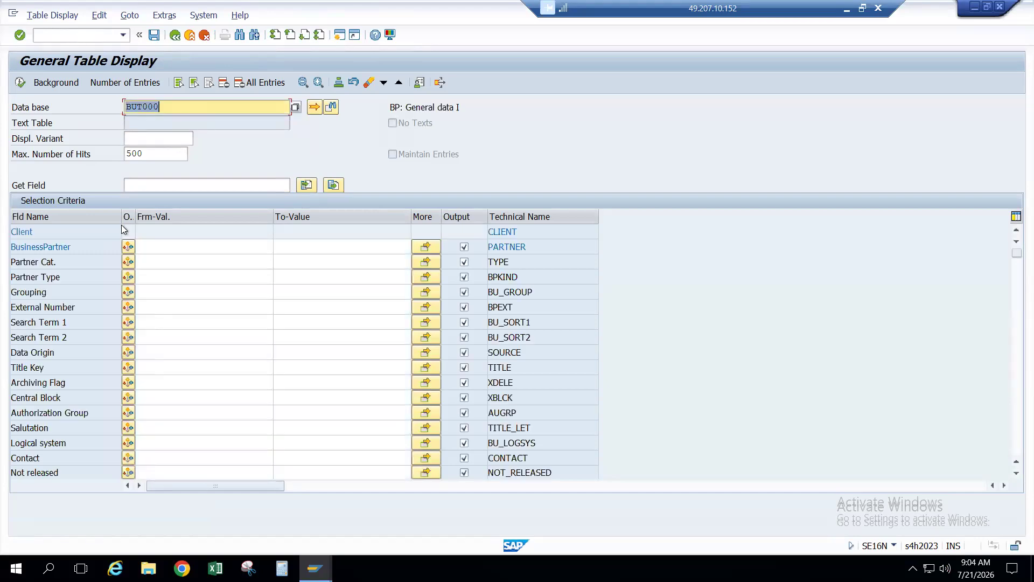
Step: List the BUT000 entries, return to the selection screen, and clear the table name
{"action": "left_click", "coordinate": [153, 244]}
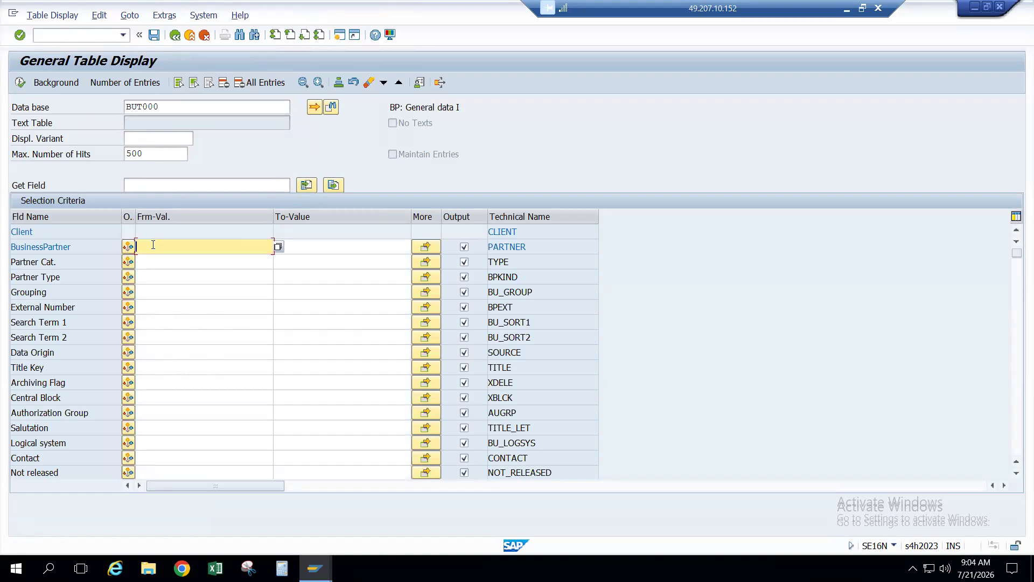
{"action": "left_click", "coordinate": [20, 83]}
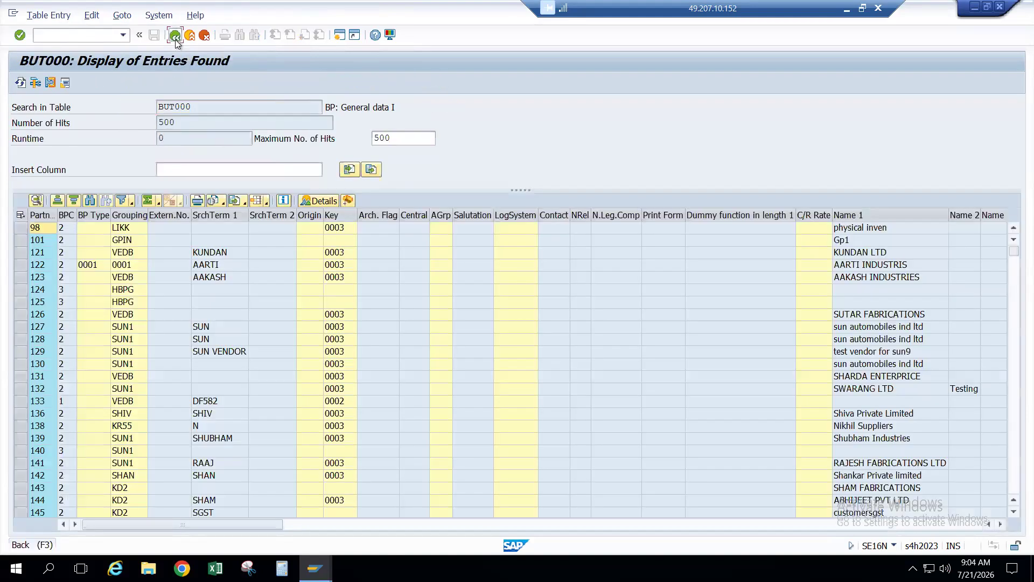
{"action": "left_click", "coordinate": [175, 35]}
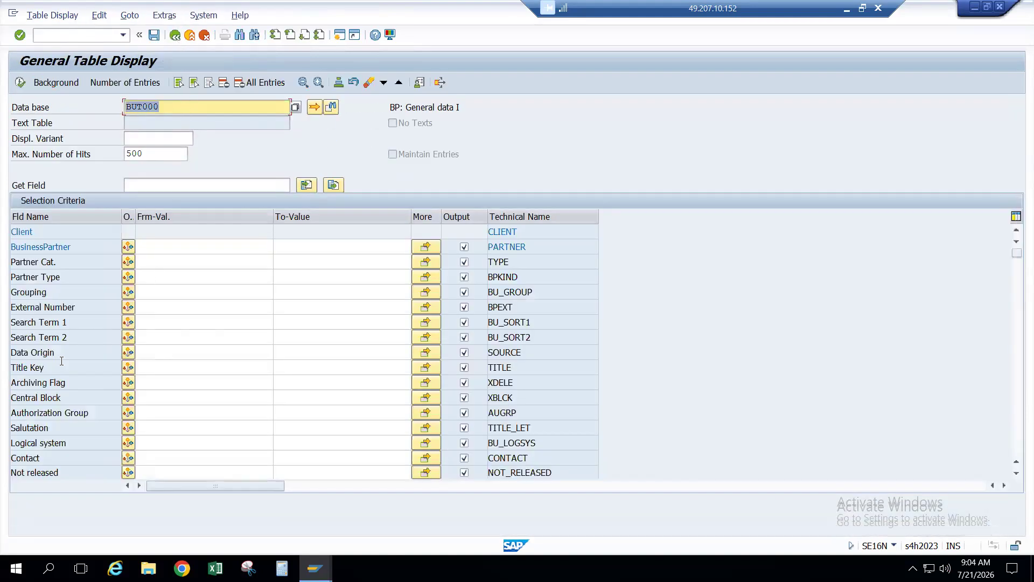
{"action": "scroll", "coordinate": [62, 360], "scroll_direction": "down", "scroll_amount": 5}
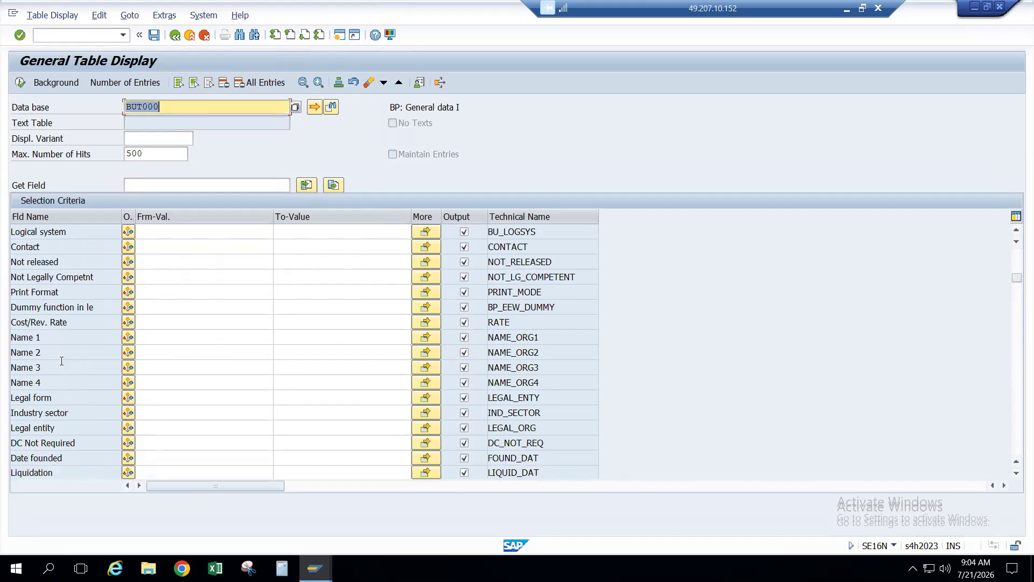
{"action": "key", "text": "BackSpace"}
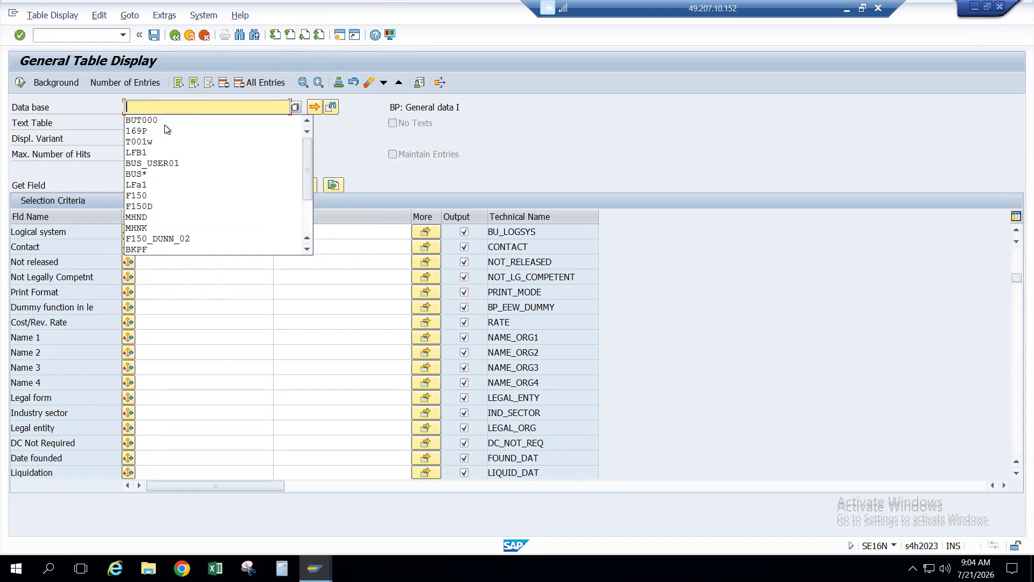
Step: Query table LFB1 filtered to company code IEGH, showing two supplier rows
{"action": "type", "text": "LFB1"}
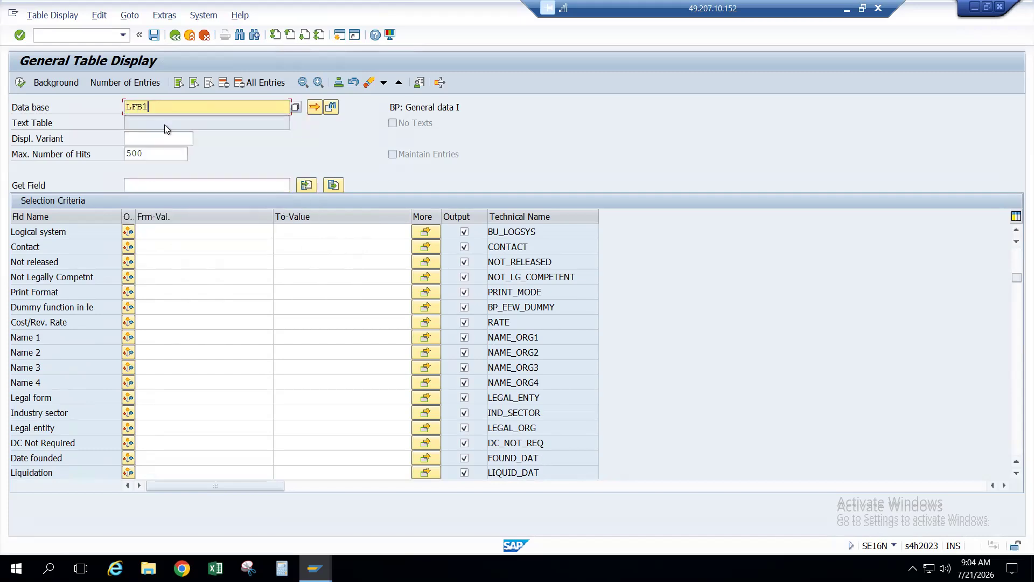
{"action": "key", "text": "Return"}
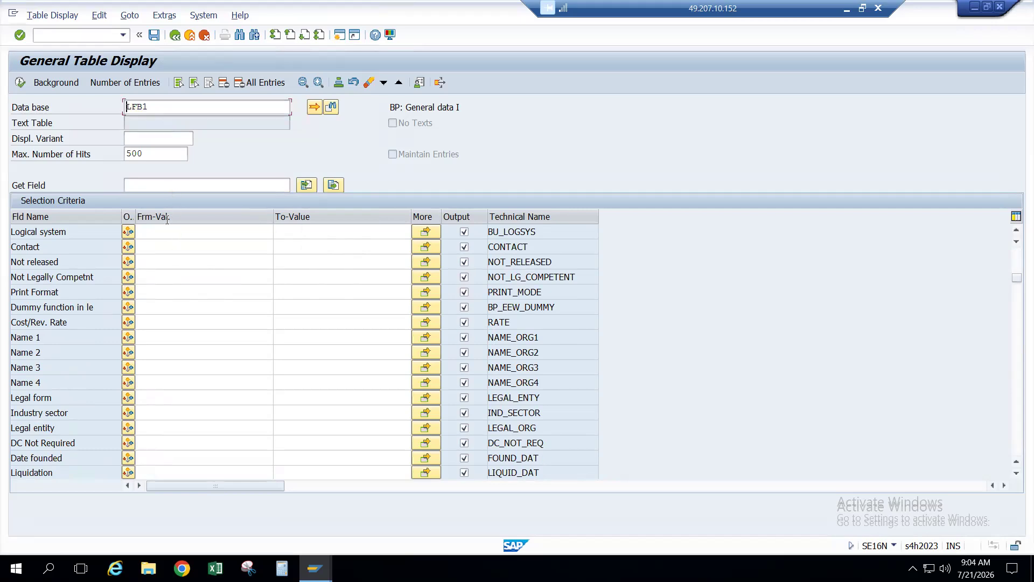
{"action": "left_click", "coordinate": [177, 256]}
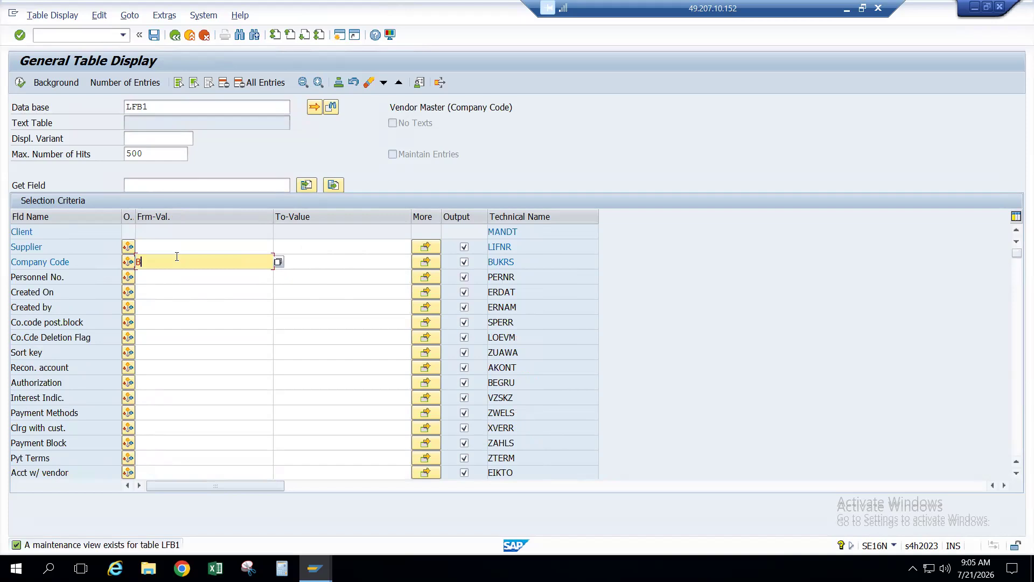
{"action": "left_click", "coordinate": [177, 256]}
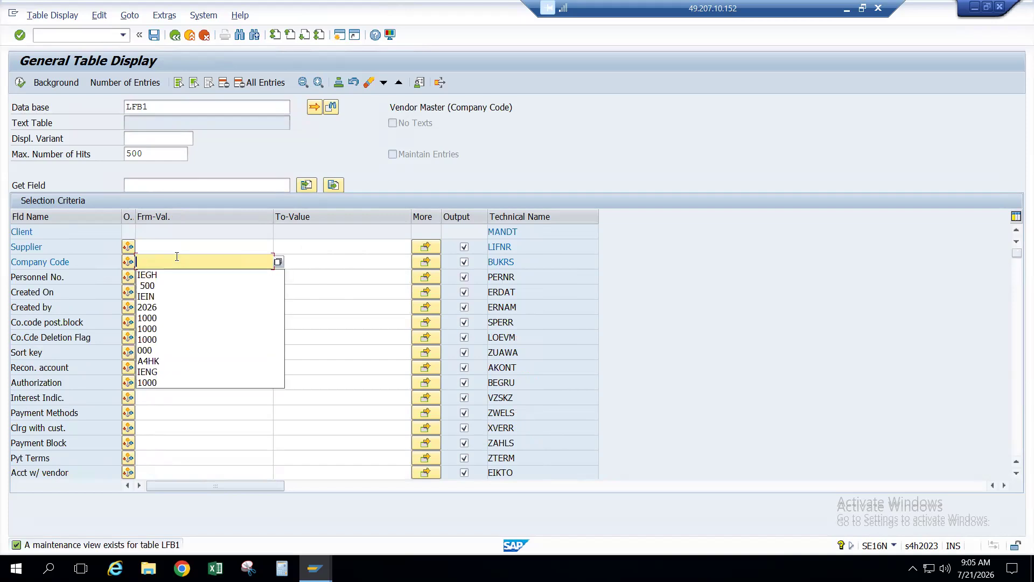
{"action": "type", "text": "IEGH"}
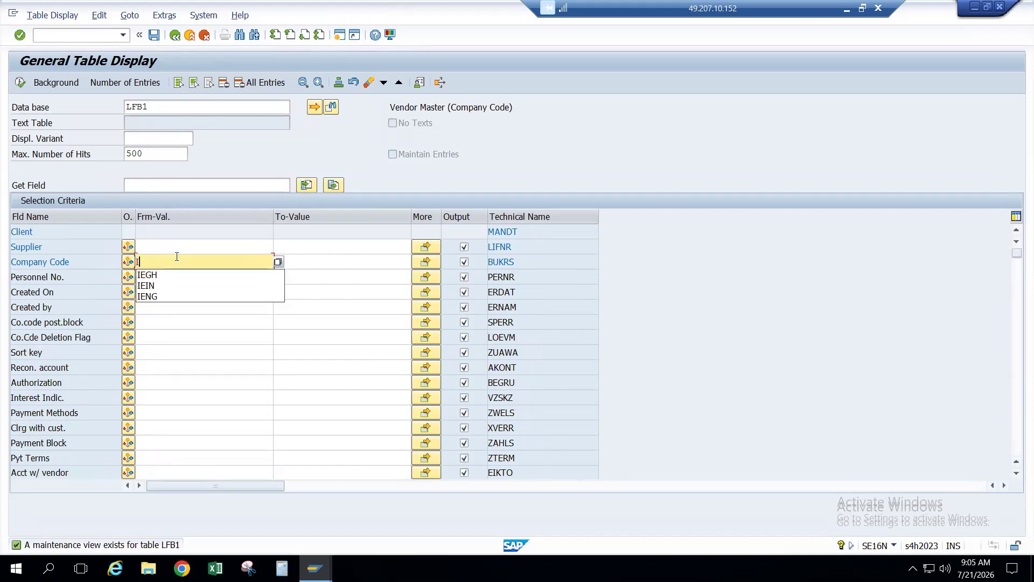
{"action": "key", "text": "Return"}
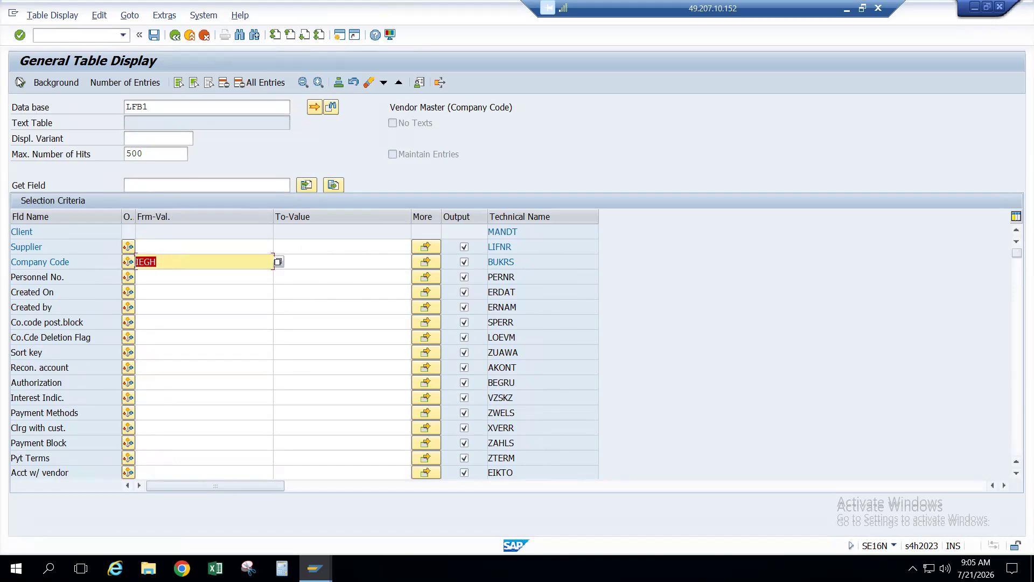
{"action": "left_click", "coordinate": [19, 82]}
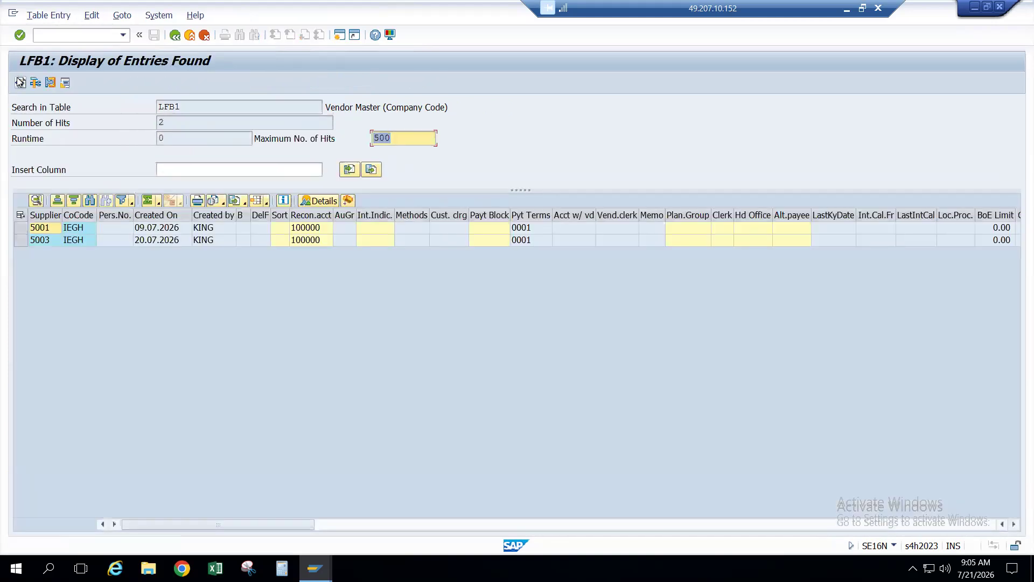
{"action": "left_click", "coordinate": [46, 241]}
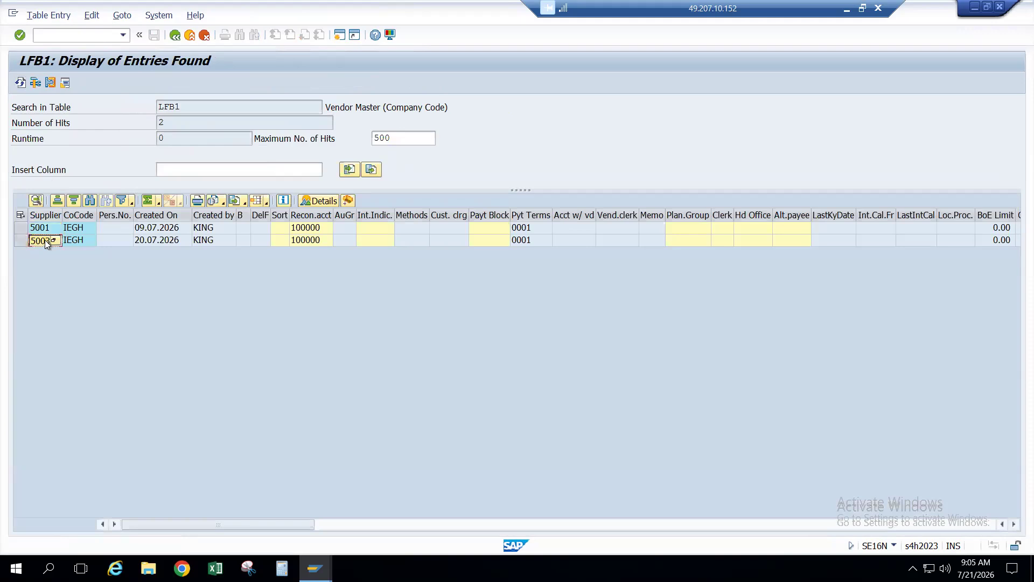
Step: Switch back to Maintain Business Partner with /nbp
{"action": "left_click", "coordinate": [78, 36]}
{"action": "type", "text": "/nbp"}
{"action": "key", "text": "Return"}
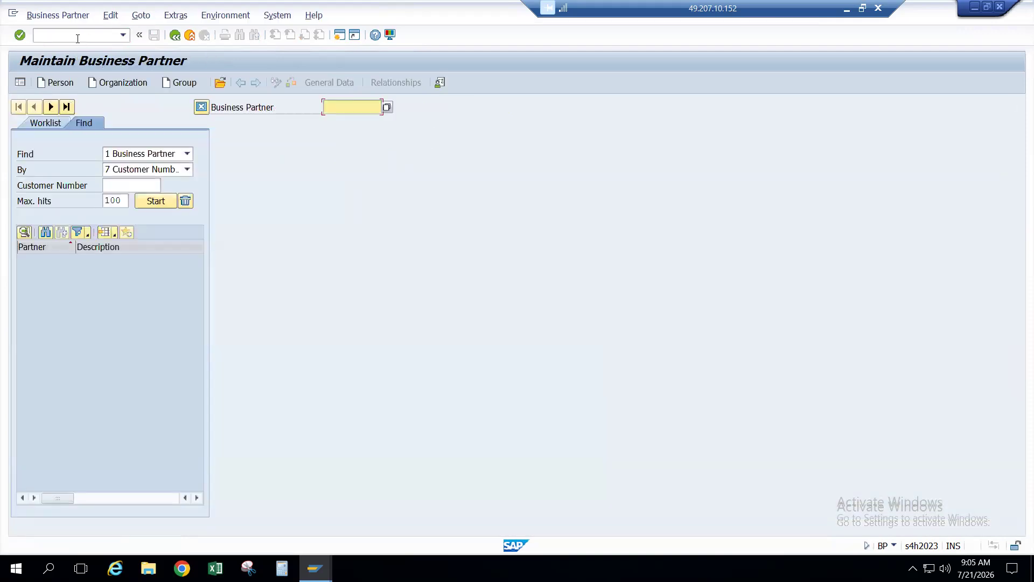
Step: Search business partners by Supplier Number 5003
{"action": "left_click", "coordinate": [120, 184]}
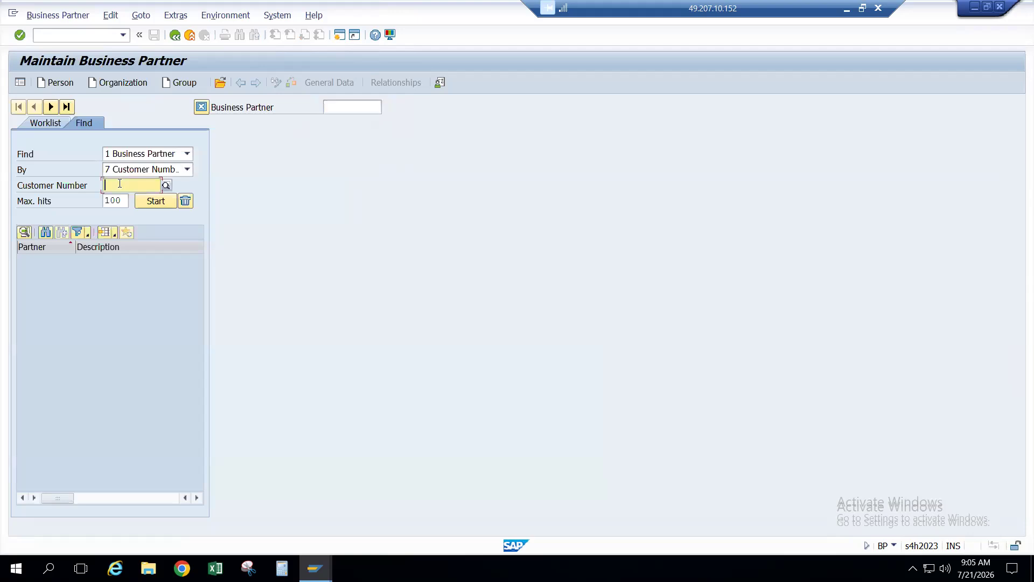
{"action": "left_click", "coordinate": [141, 173]}
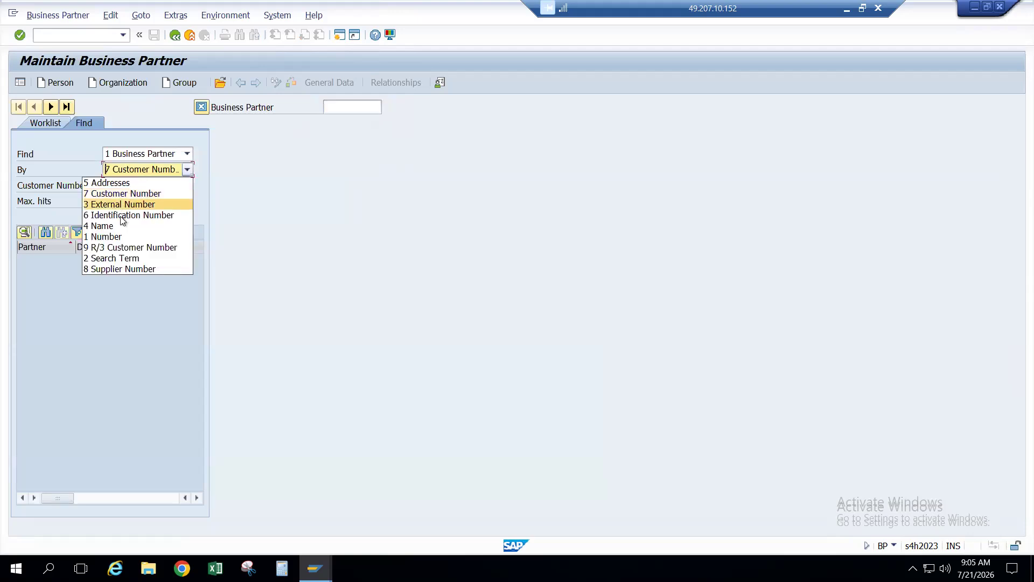
{"action": "left_click", "coordinate": [118, 268]}
{"action": "left_click", "coordinate": [133, 189]}
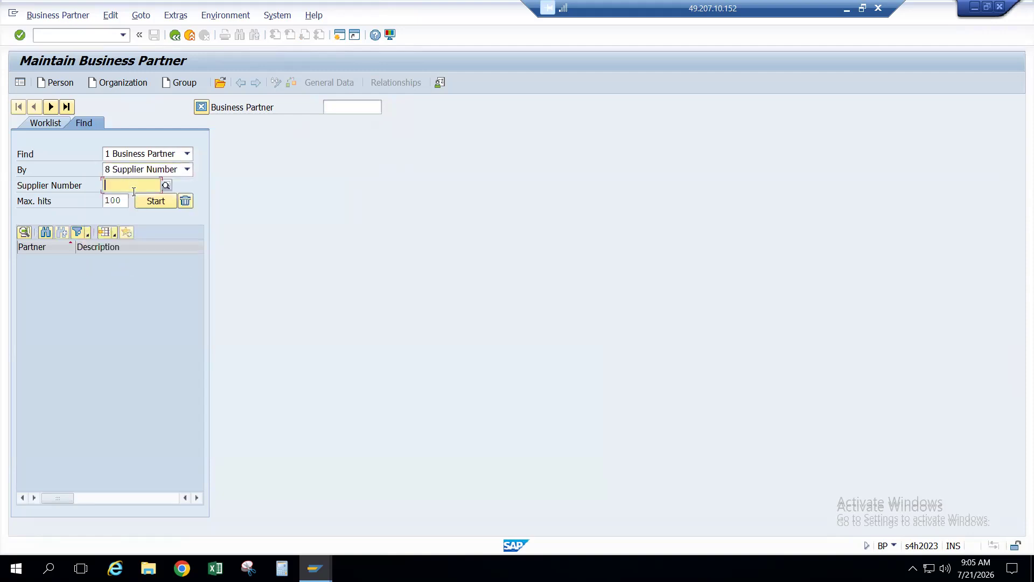
{"action": "type", "text": "5003"}
{"action": "key", "text": "Return"}
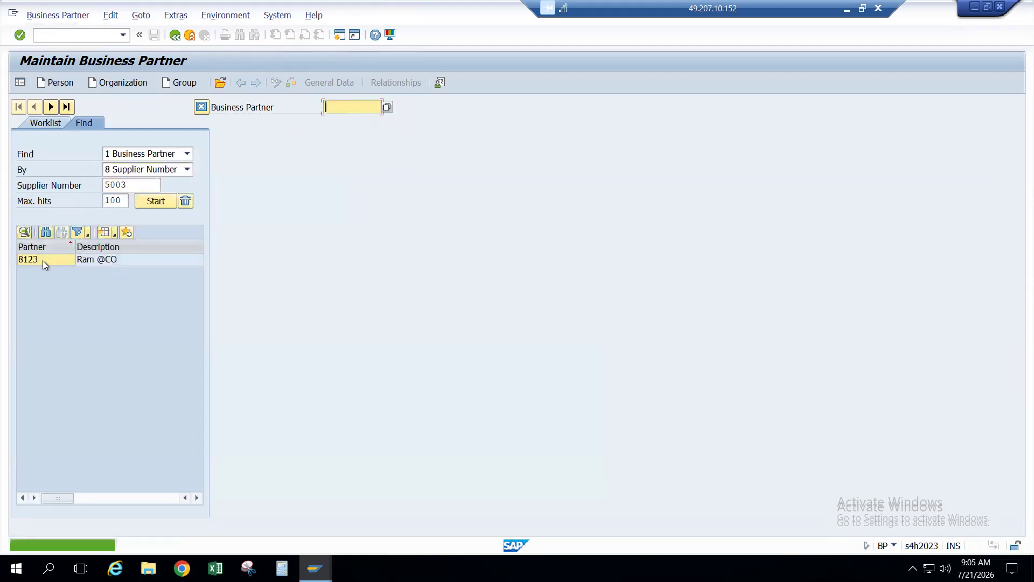
Step: Open the found business partner 8123, then start entering /nME21N
{"action": "double_click", "coordinate": [43, 260]}
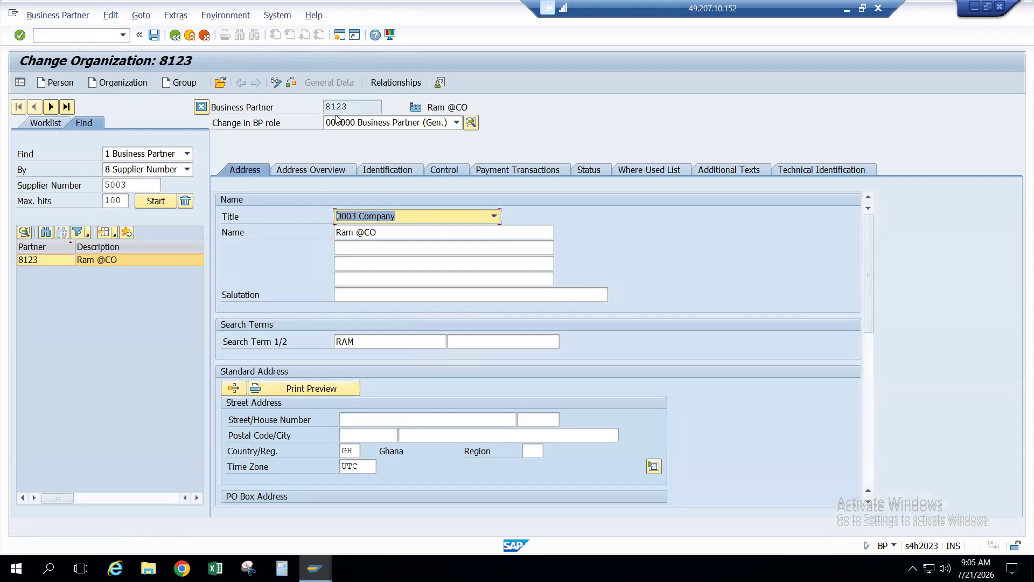
{"action": "double_click", "coordinate": [131, 185]}
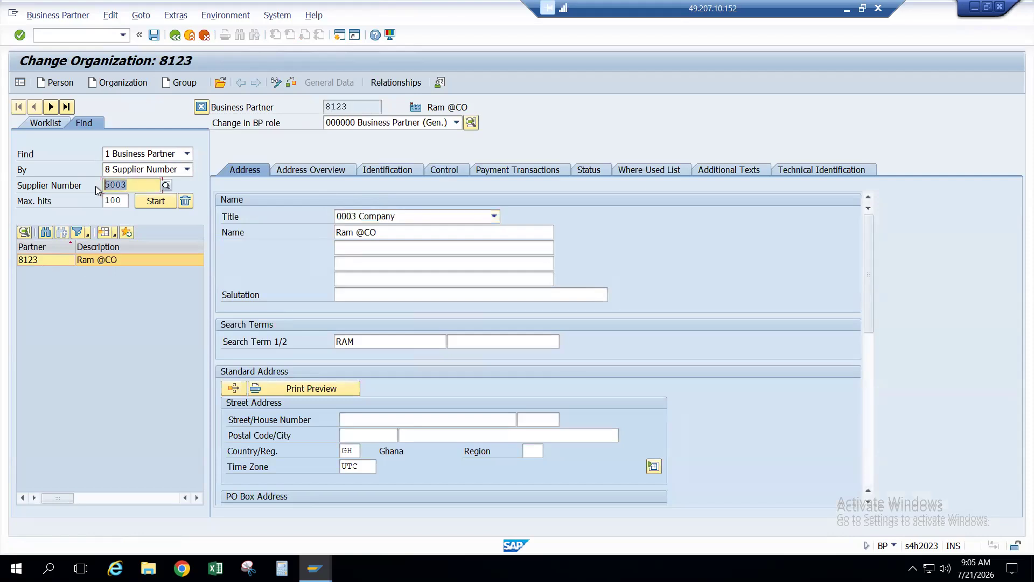
{"action": "left_click", "coordinate": [88, 33]}
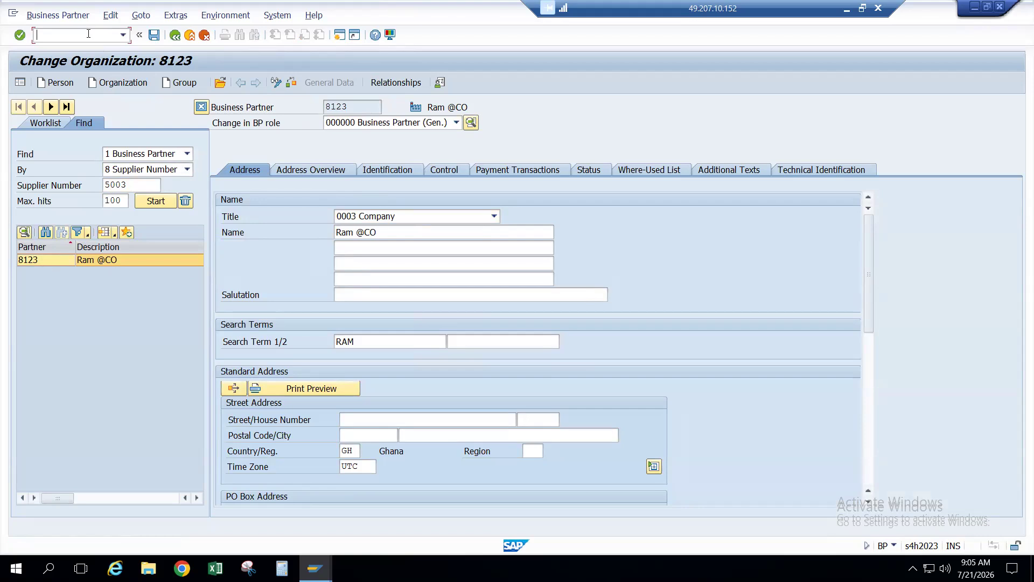
{"action": "type", "text": "/nME21n"}
Step: Open Create Purchase Order and enter supplier 5003
{"action": "key", "text": "Return"}
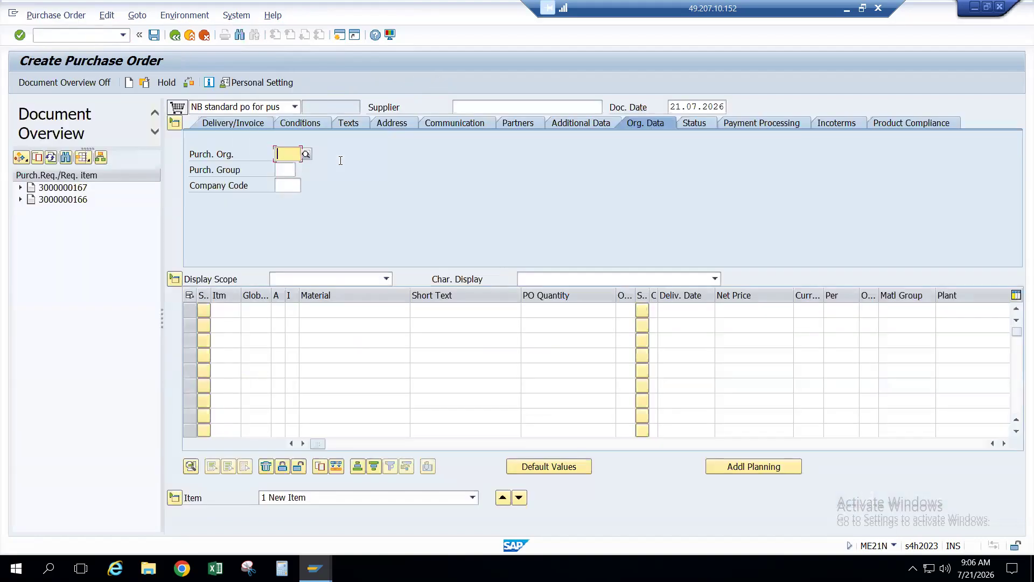
{"action": "left_click", "coordinate": [474, 108]}
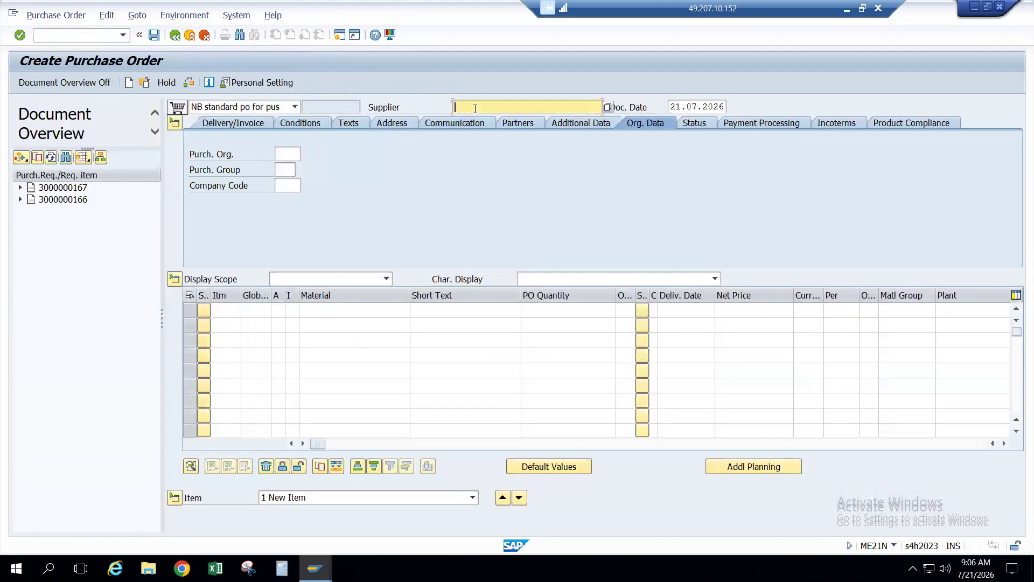
{"action": "type", "text": "5003"}
Step: Set purchasing org IEGH, purchasing group IEG and company code IEGH, then open a second session
{"action": "left_click", "coordinate": [286, 155]}
{"action": "type", "text": "IEGH"}
{"action": "key", "text": "Tab"}
{"action": "type", "text": "IEG"}
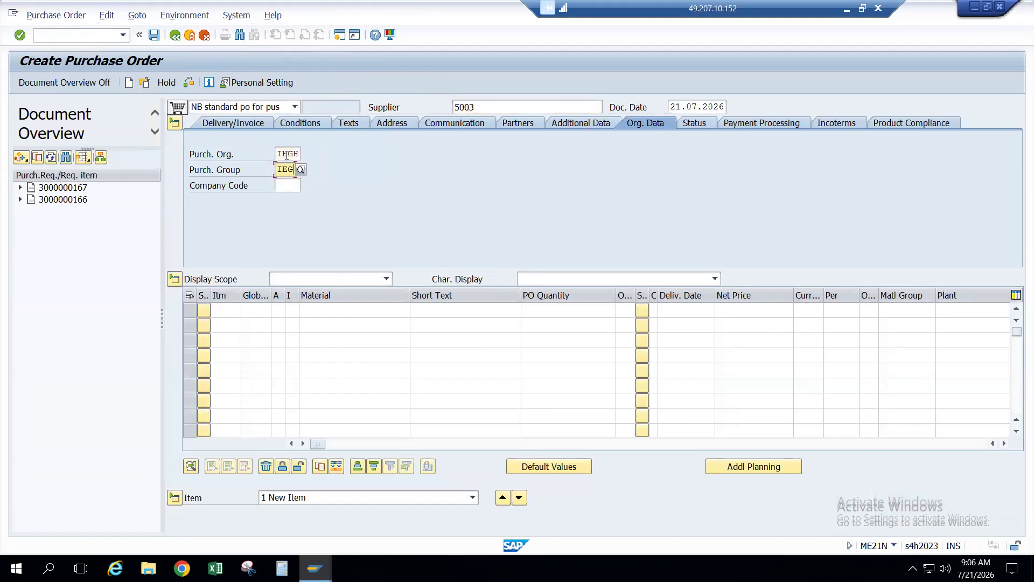
{"action": "key", "text": "Tab"}
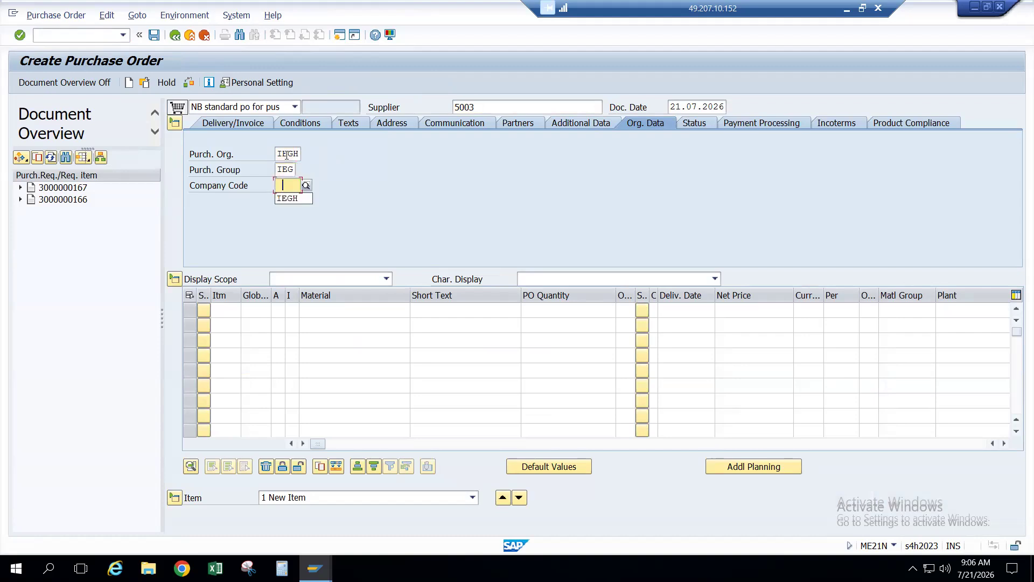
{"action": "type", "text": "IEGH"}
{"action": "key", "text": "Return"}
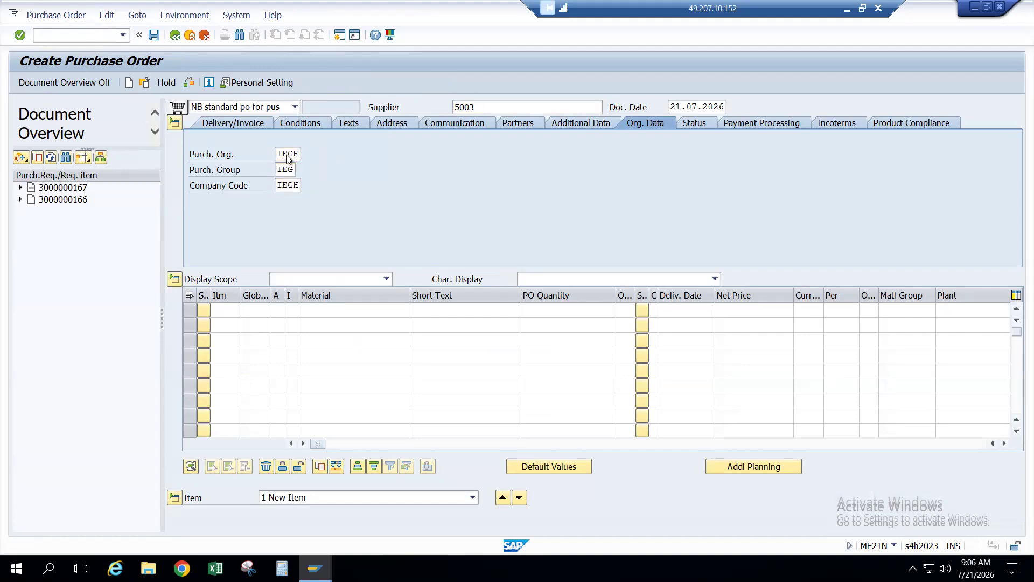
{"action": "left_click", "coordinate": [344, 311]}
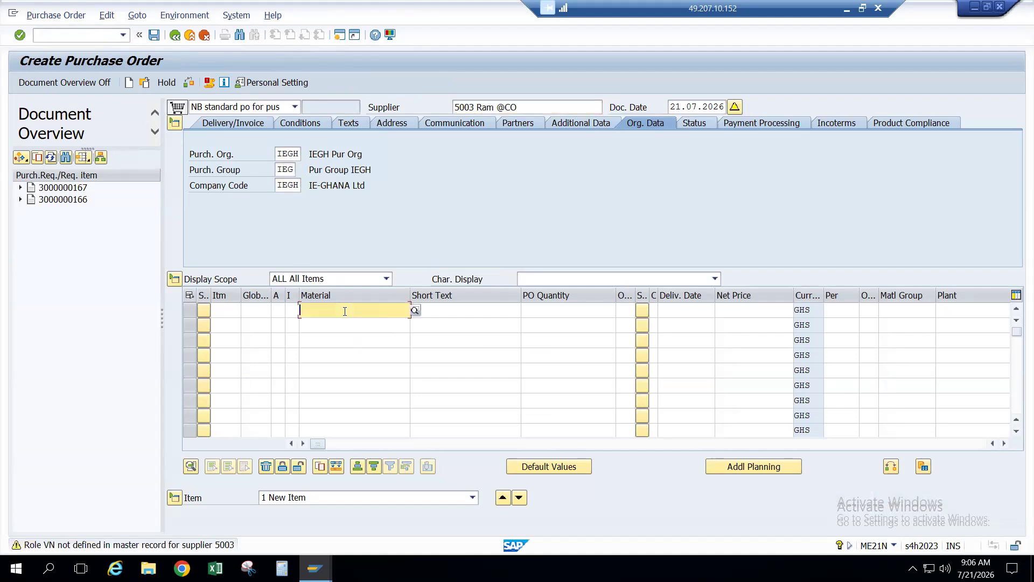
{"action": "left_click", "coordinate": [337, 37]}
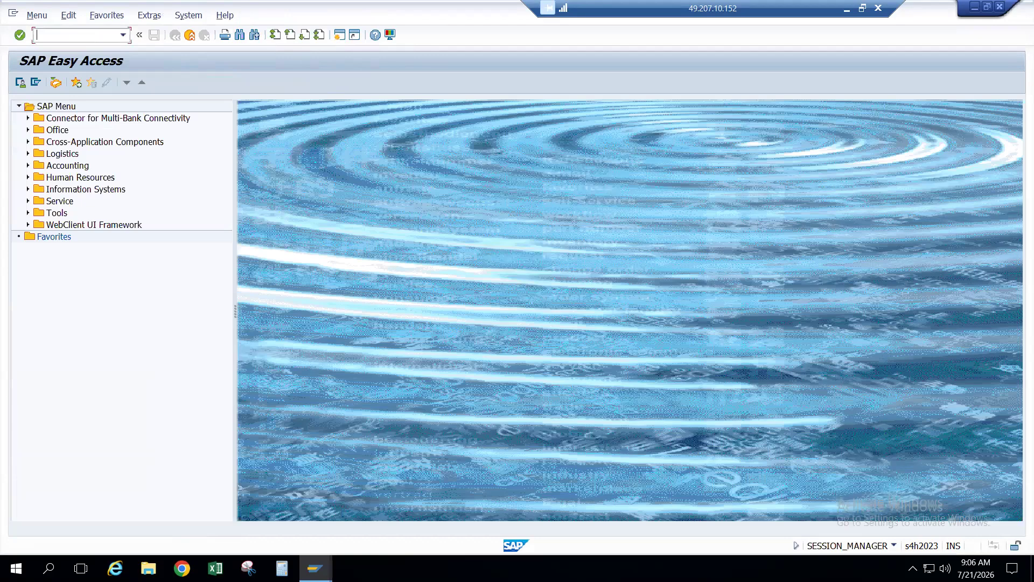
Step: Launch the Create Material transaction MM01
{"action": "type", "text": "Mm0"}
{"action": "type", "text": "1"}
{"action": "key", "text": "Return"}
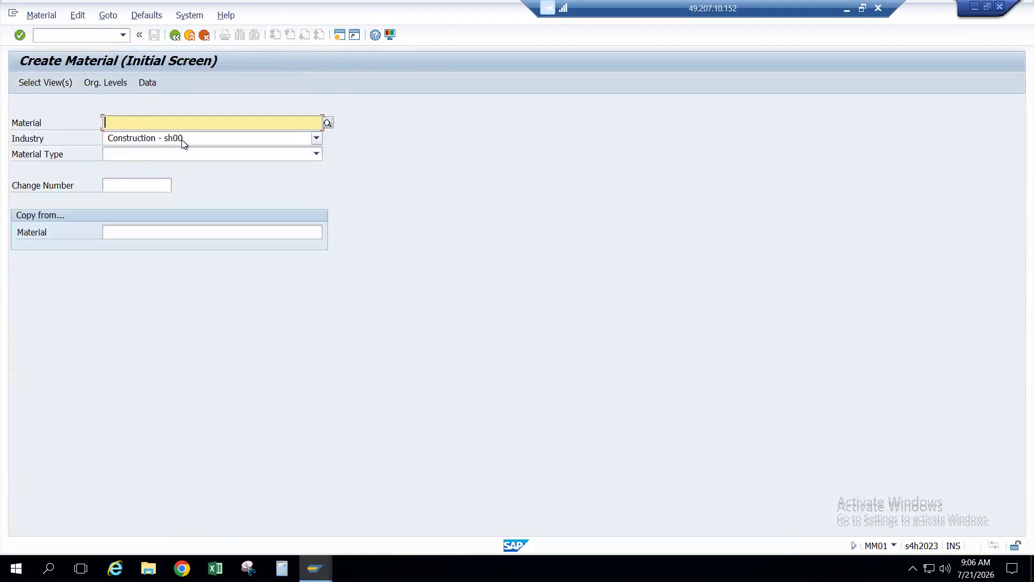
Step: Set the industry sector to C Manufacturing Industry
{"action": "left_click", "coordinate": [182, 140]}
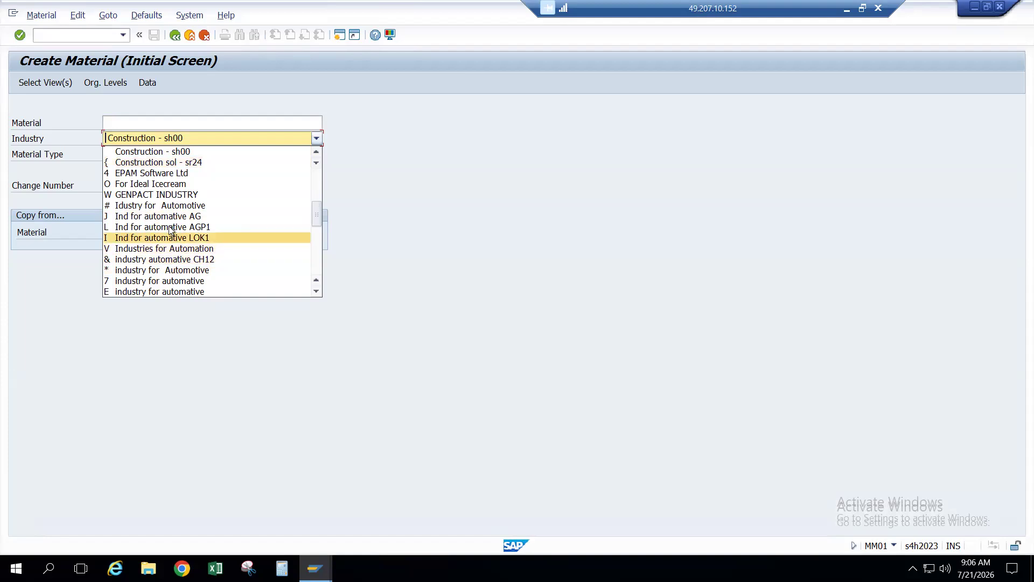
{"action": "scroll", "coordinate": [170, 264], "scroll_direction": "down", "scroll_amount": 6}
{"action": "scroll", "coordinate": [170, 269], "scroll_direction": "down", "scroll_amount": 2}
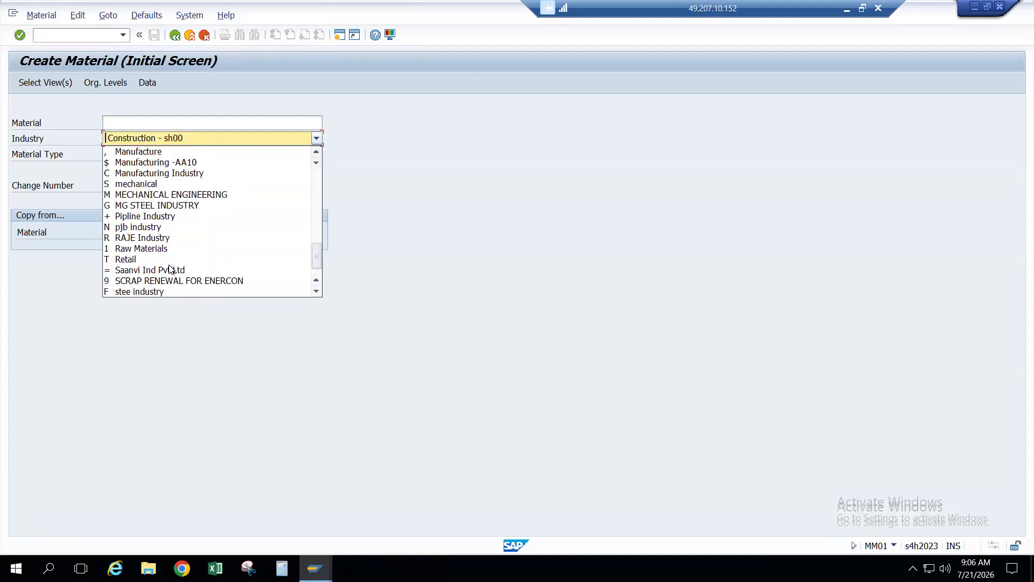
{"action": "scroll", "coordinate": [170, 268], "scroll_direction": "down", "scroll_amount": 1}
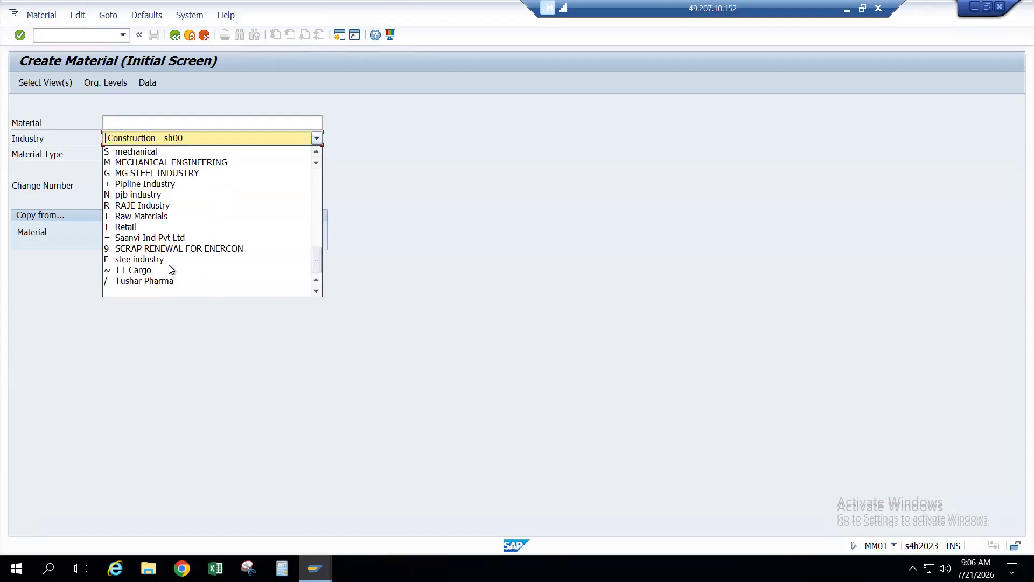
{"action": "scroll", "coordinate": [169, 264], "scroll_direction": "up", "scroll_amount": 9}
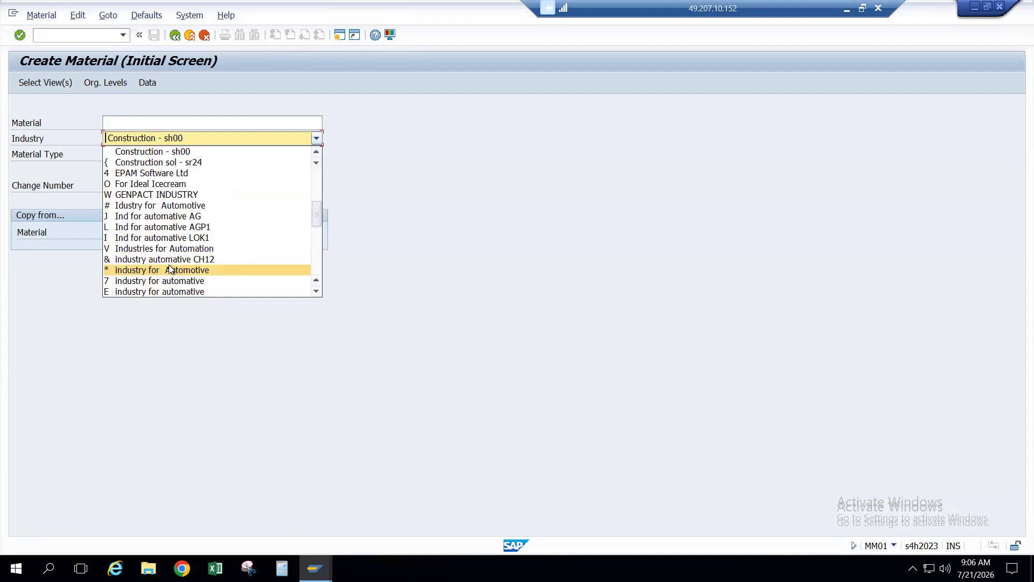
{"action": "scroll", "coordinate": [172, 233], "scroll_direction": "up", "scroll_amount": 6}
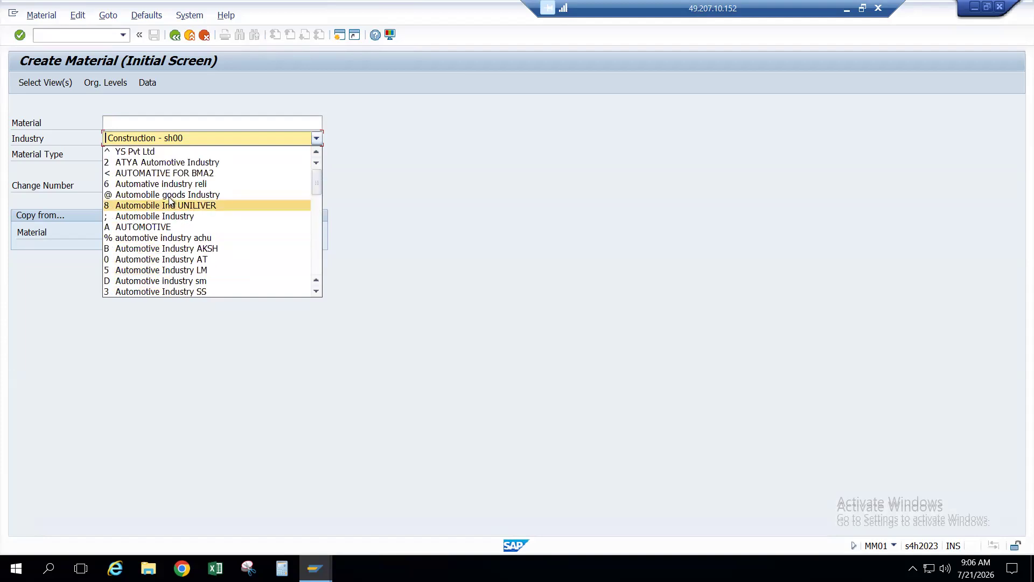
{"action": "scroll", "coordinate": [170, 201], "scroll_direction": "down", "scroll_amount": 3}
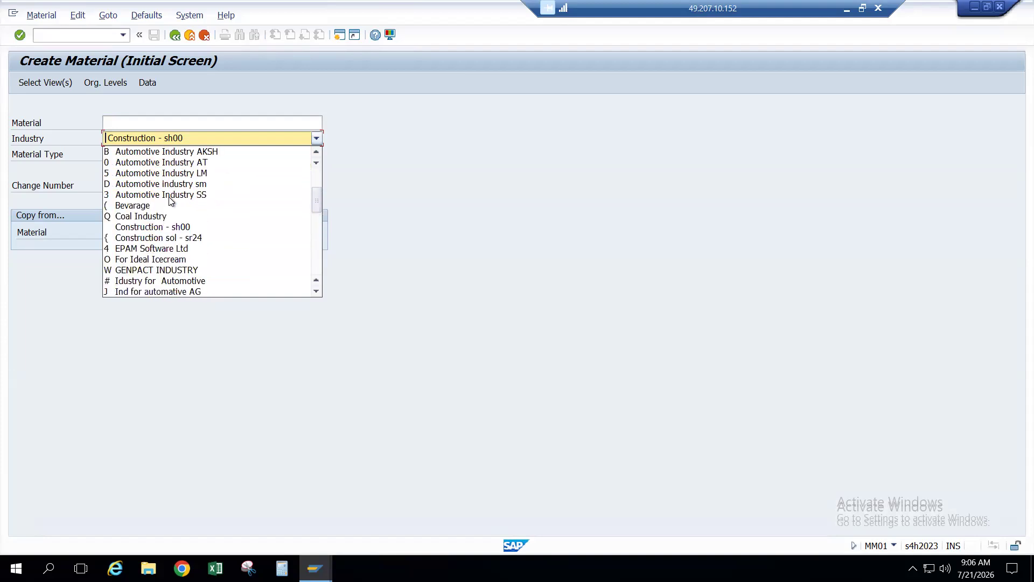
{"action": "scroll", "coordinate": [170, 200], "scroll_direction": "down", "scroll_amount": 5}
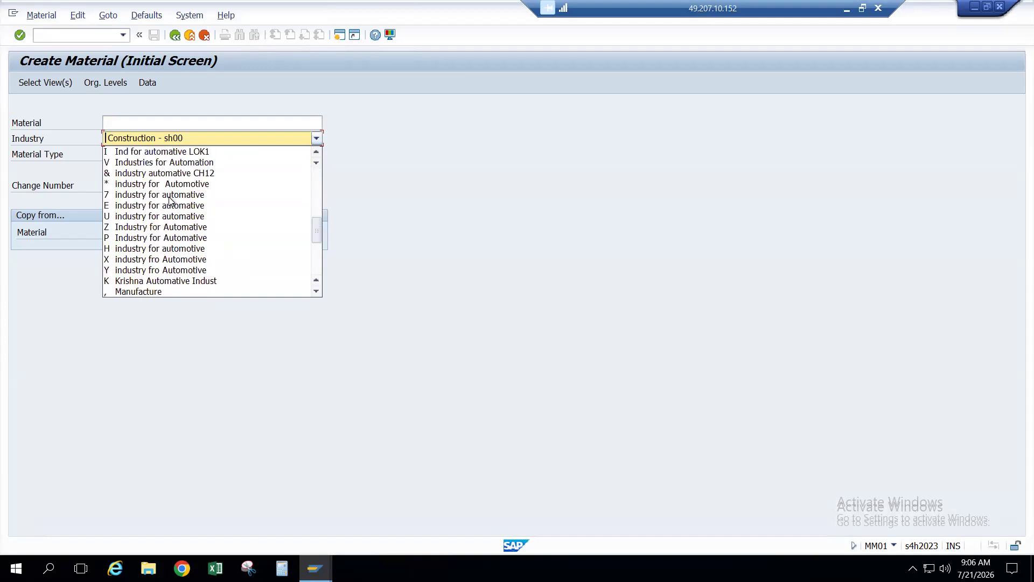
{"action": "scroll", "coordinate": [170, 201], "scroll_direction": "down", "scroll_amount": 3}
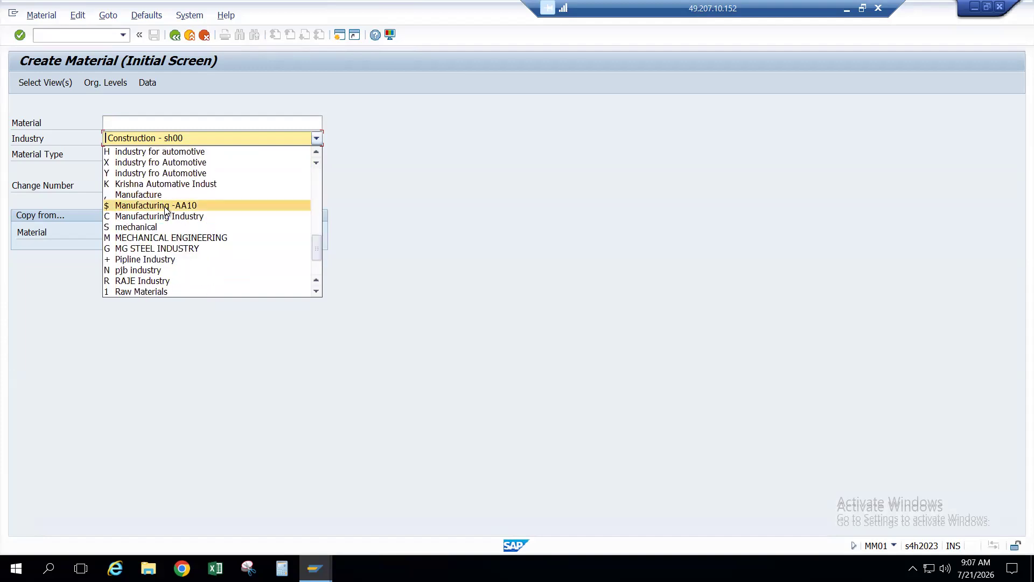
{"action": "scroll", "coordinate": [164, 205], "scroll_direction": "up", "scroll_amount": 2}
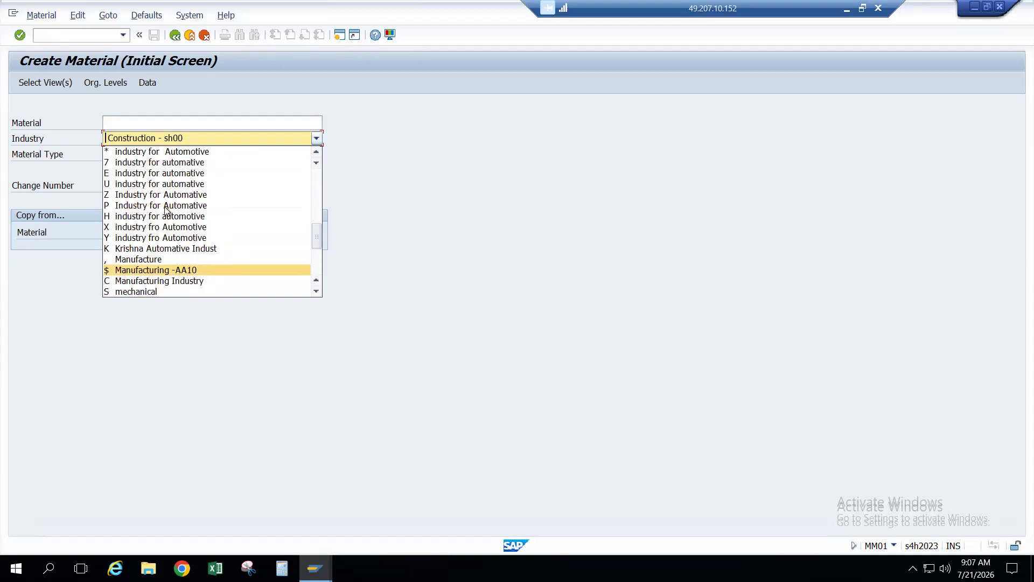
{"action": "scroll", "coordinate": [166, 210], "scroll_direction": "up", "scroll_amount": 8}
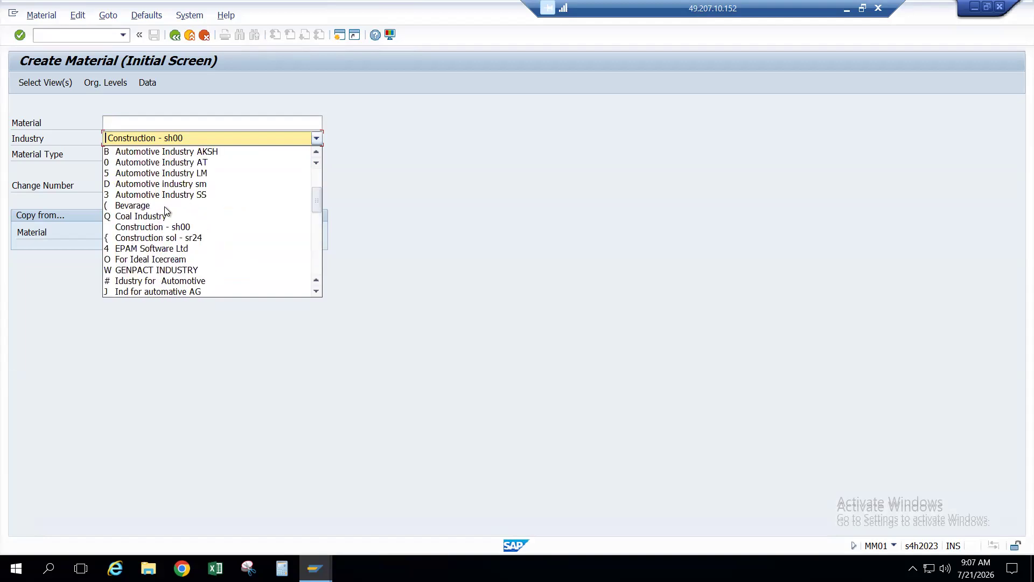
{"action": "scroll", "coordinate": [166, 211], "scroll_direction": "down", "scroll_amount": 9}
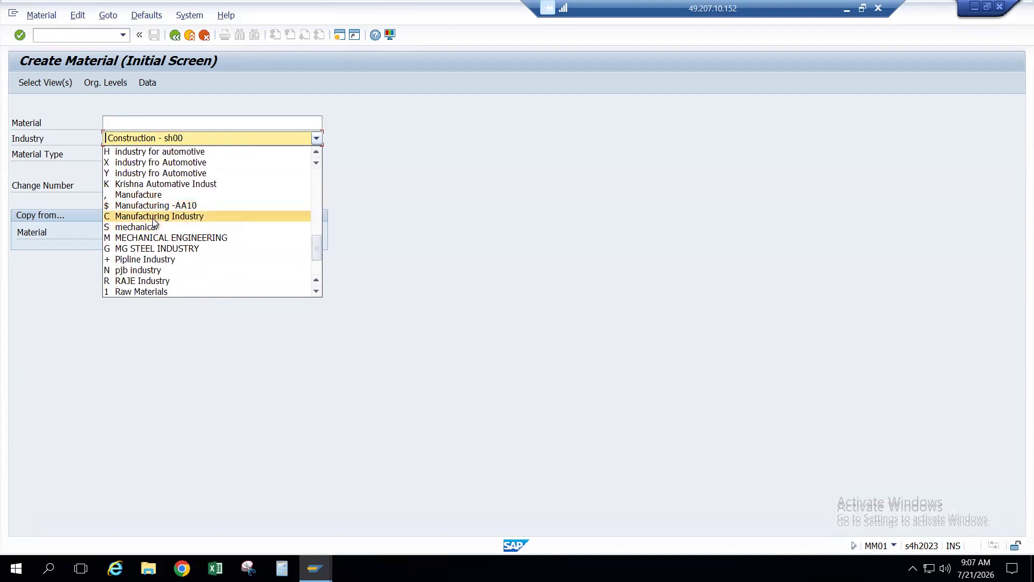
{"action": "left_click", "coordinate": [154, 217]}
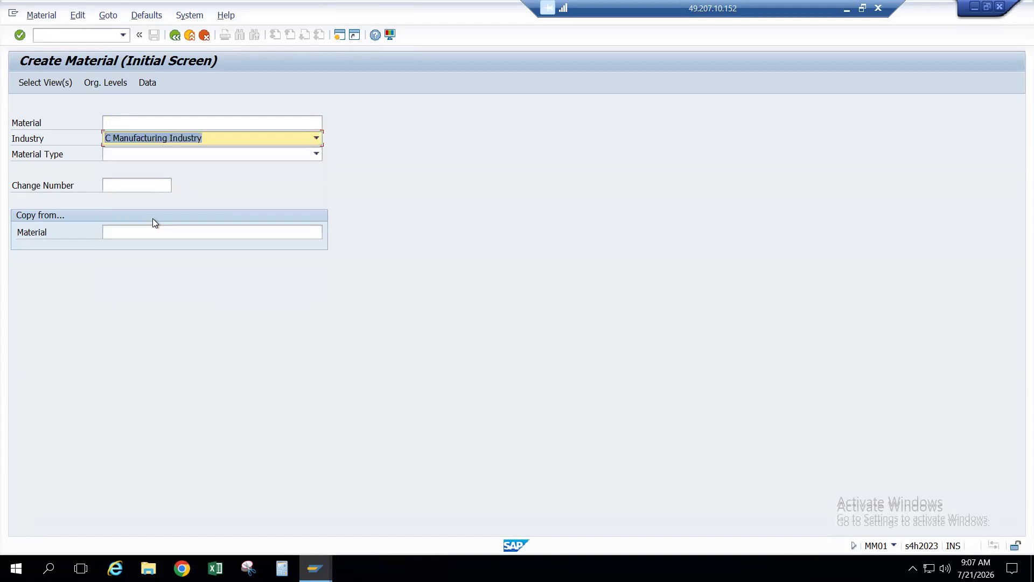
{"action": "left_click", "coordinate": [157, 154]}
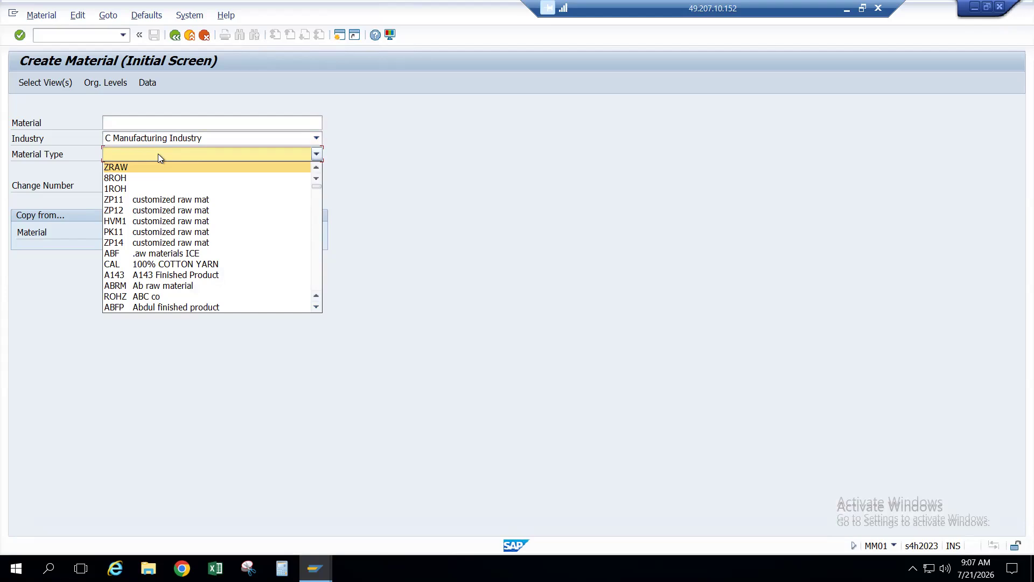
Step: Choose material type IRAW RAW MATERIAL-IEGA
{"action": "key", "text": "i"}
{"action": "key", "text": "i"}
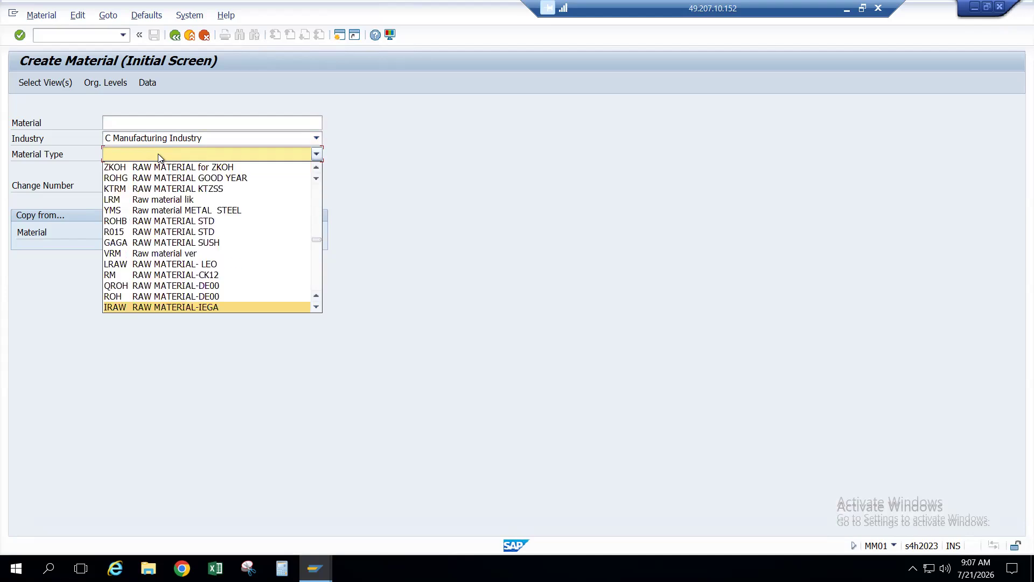
{"action": "left_click", "coordinate": [136, 307]}
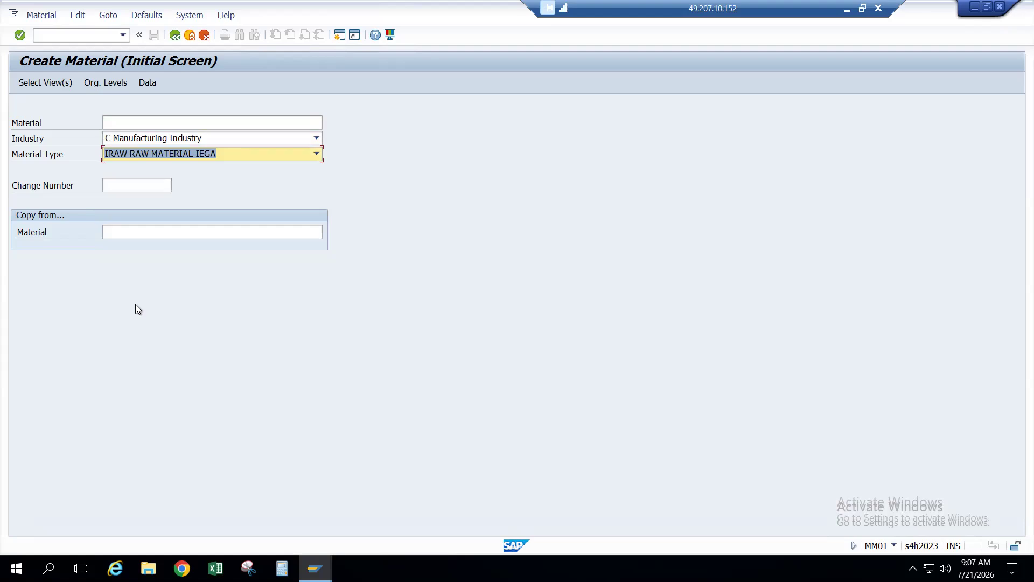
{"action": "left_click", "coordinate": [129, 122]}
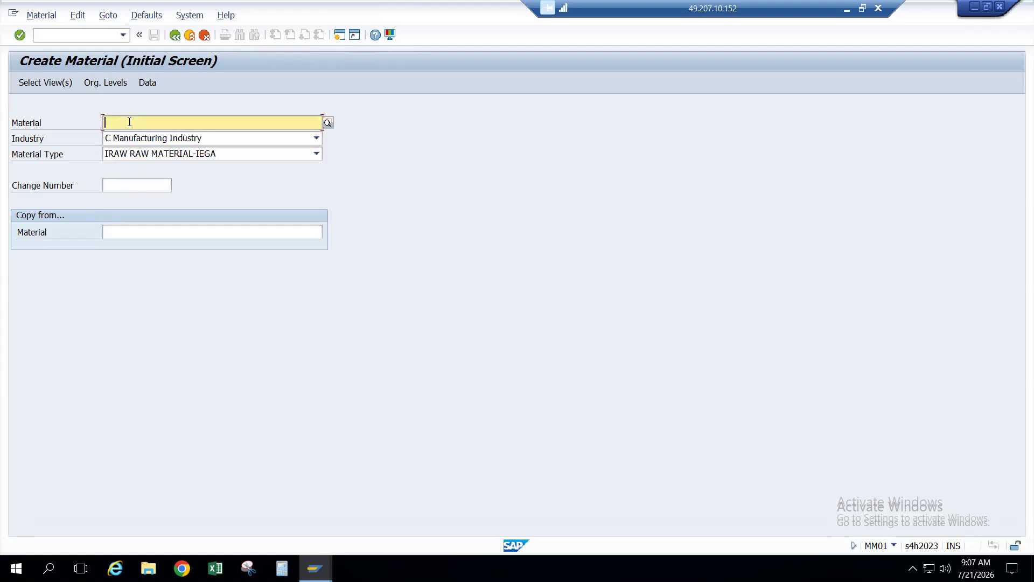
{"action": "type", "text": "I"}
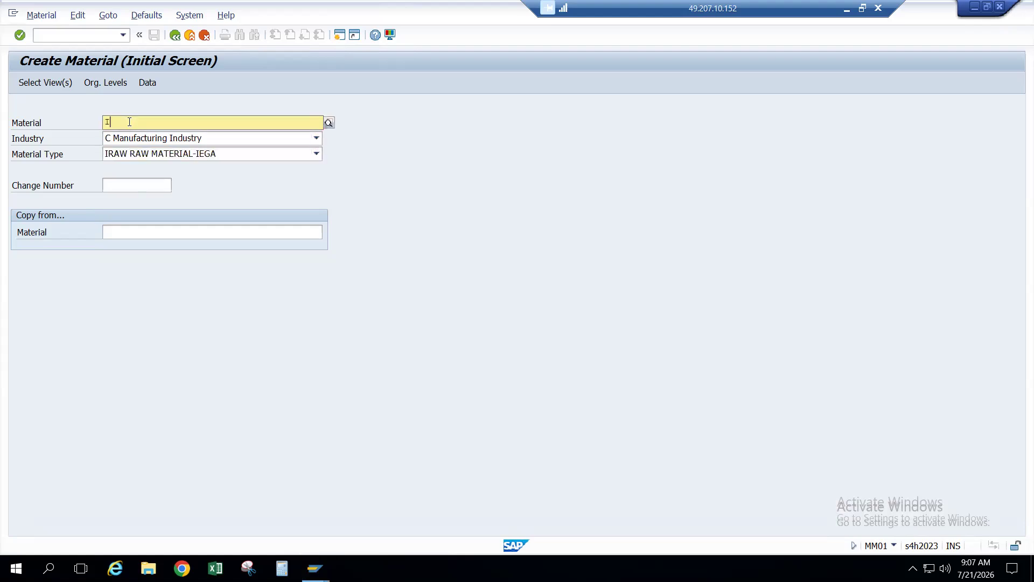
{"action": "key", "text": "BackSpace"}
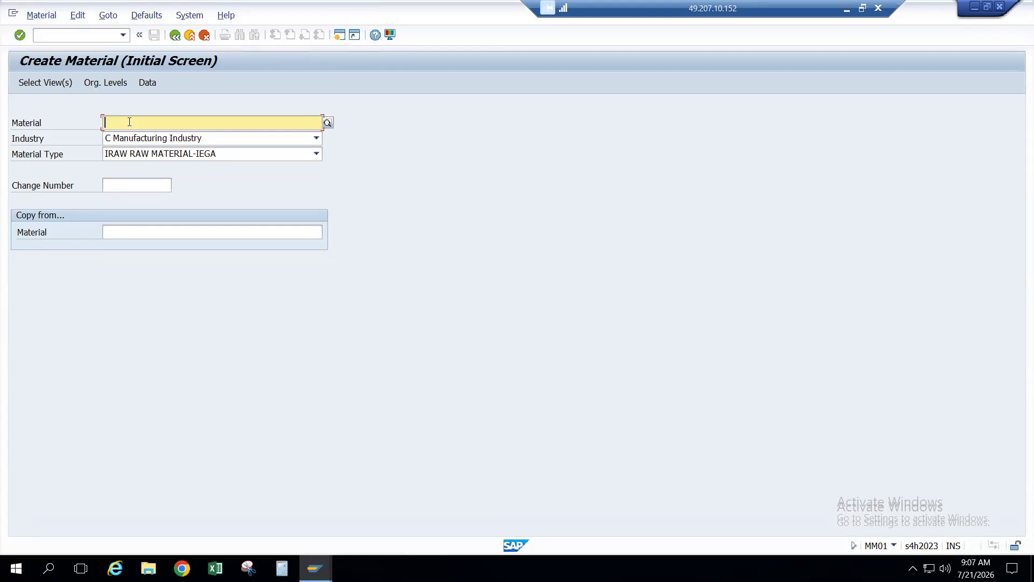
Step: Enter RAM as the material name and proceed to the Select View(s) list
{"action": "left_click", "coordinate": [129, 122]}
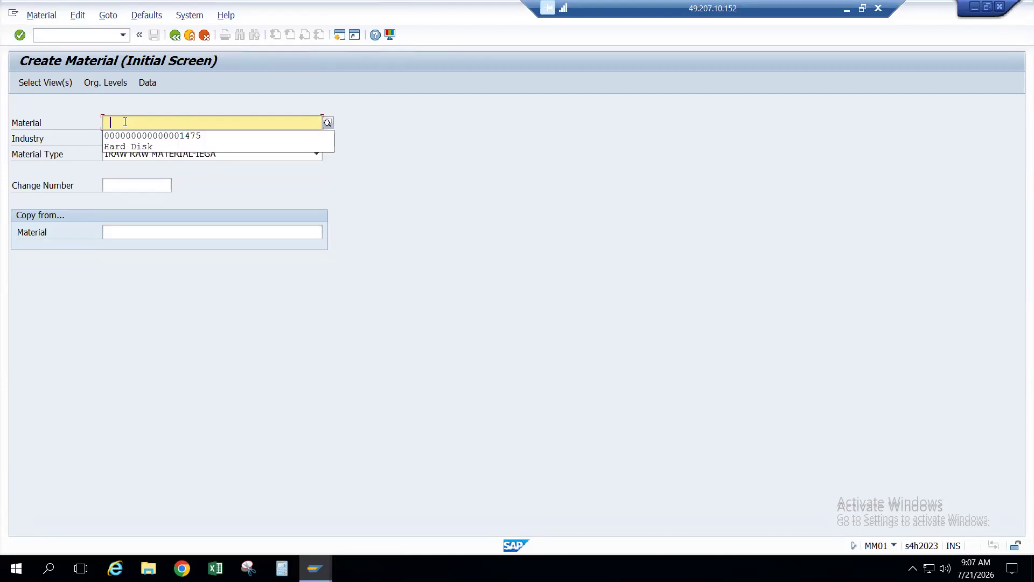
{"action": "left_click", "coordinate": [124, 123]}
{"action": "left_click", "coordinate": [123, 122]}
{"action": "type", "text": "HArd"}
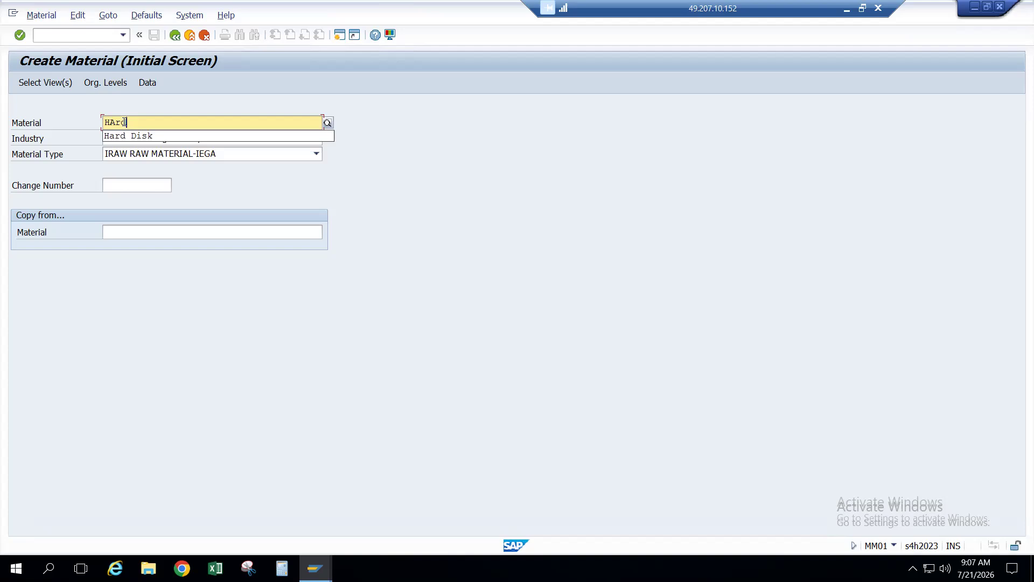
{"action": "key", "text": "BackSpace"}
{"action": "key", "text": "BackSpace"}
{"action": "key", "text": "BackSpace"}
{"action": "key", "text": "BackSpace"}
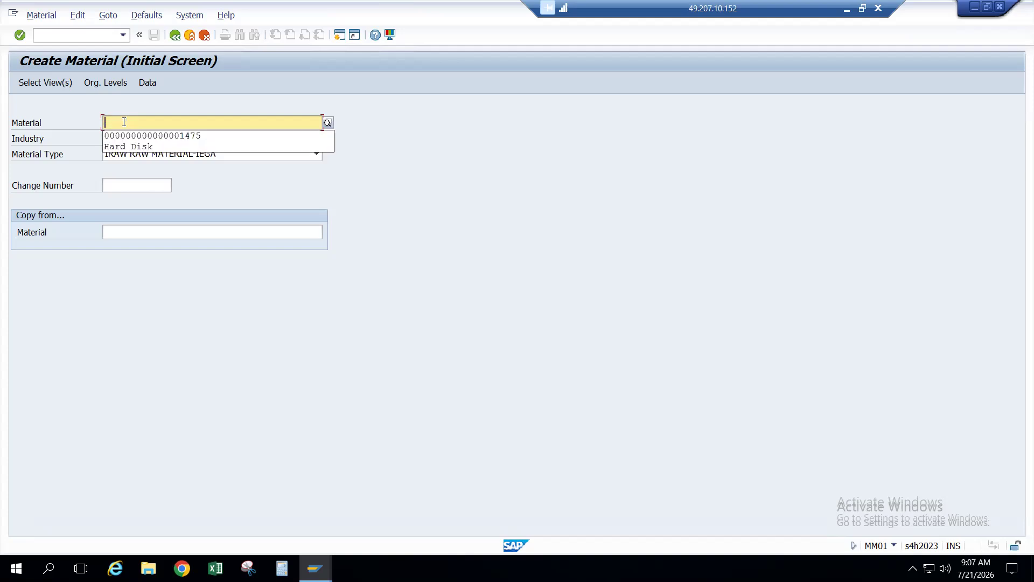
{"action": "type", "text": "RAM"}
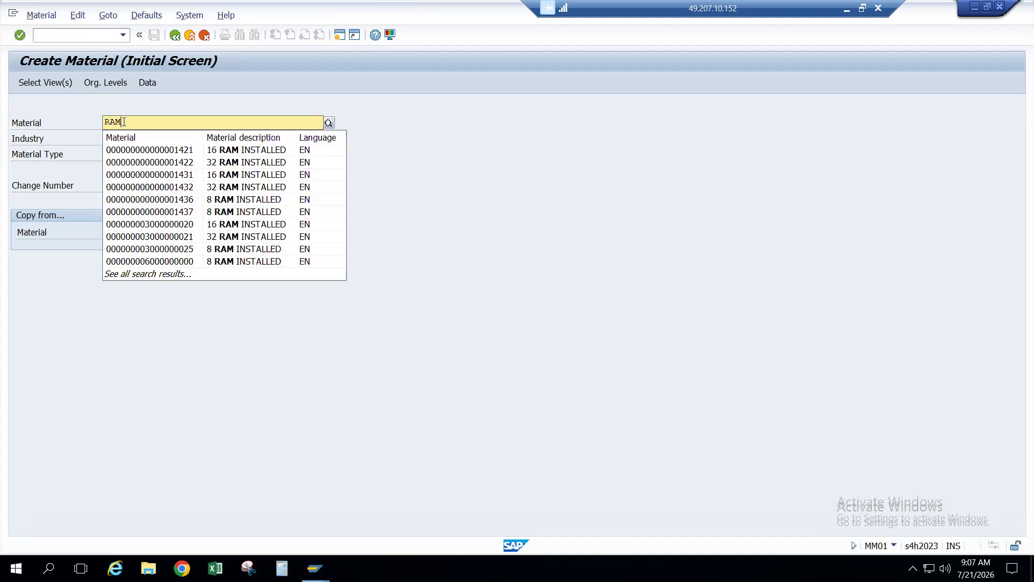
{"action": "key", "text": "Return"}
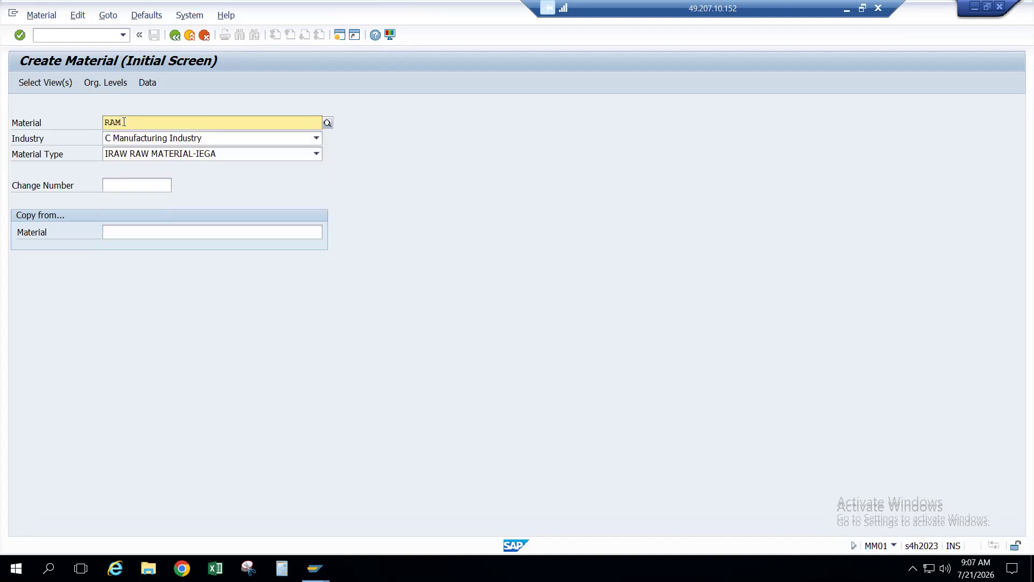
{"action": "key", "text": "Return"}
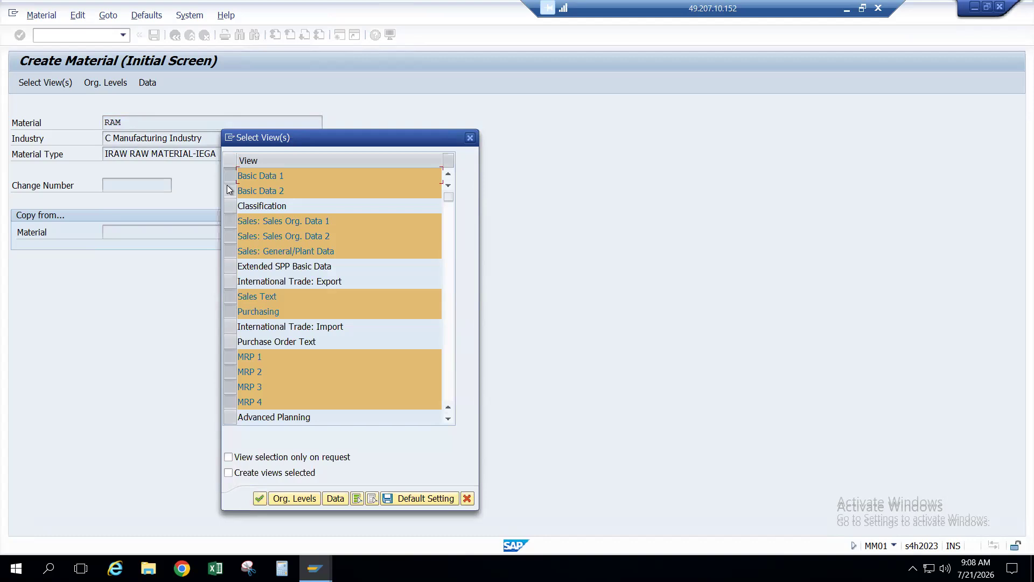
Step: Deselect the three Sales views, Sales Text and MRP 1–4, keeping Purchasing selected
{"action": "left_click", "coordinate": [229, 221]}
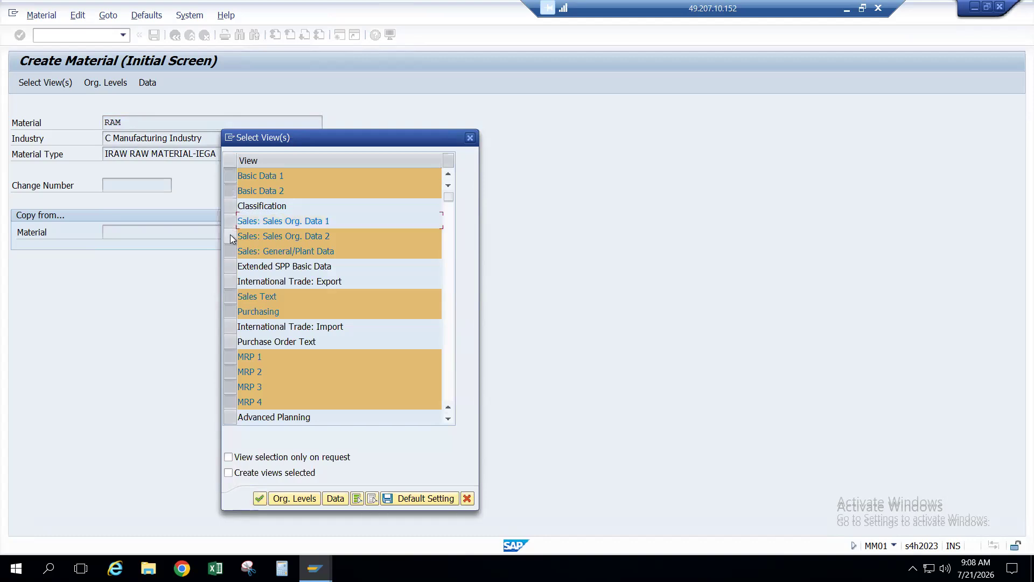
{"action": "left_click", "coordinate": [229, 236]}
{"action": "left_click", "coordinate": [231, 251]}
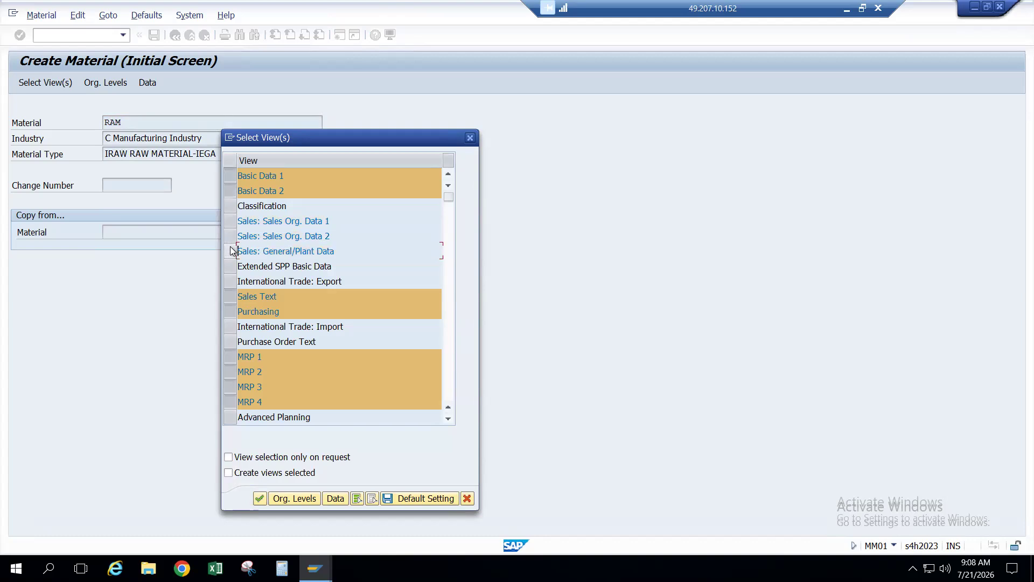
{"action": "left_click", "coordinate": [229, 296]}
{"action": "left_click", "coordinate": [230, 312]}
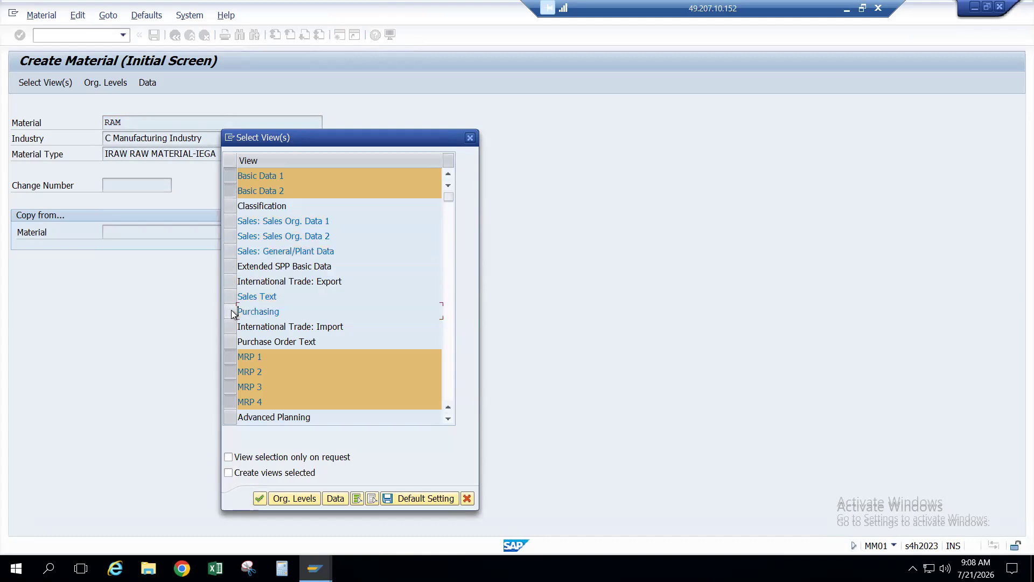
{"action": "left_click", "coordinate": [231, 312]}
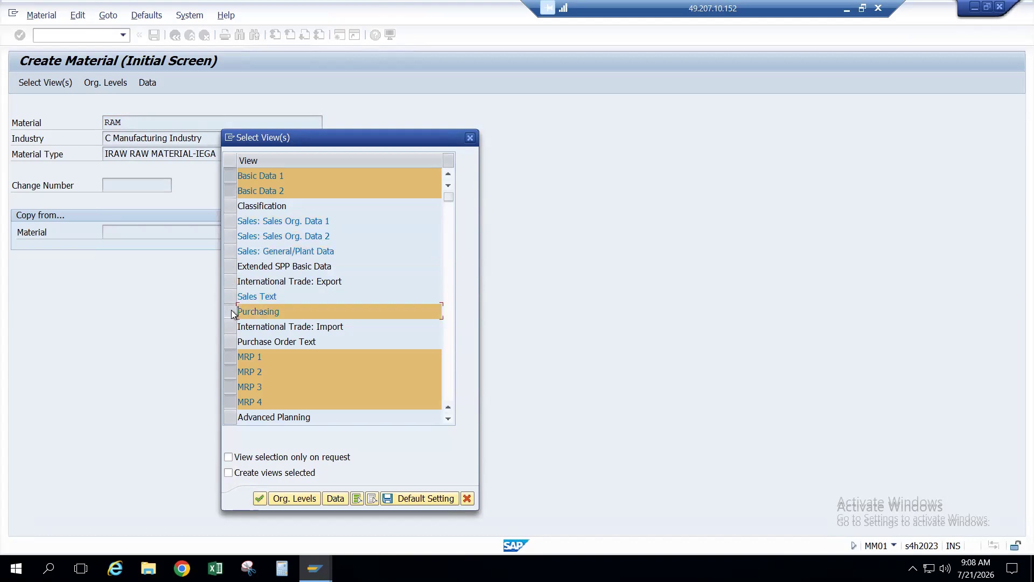
{"action": "left_click", "coordinate": [231, 359]}
{"action": "left_click", "coordinate": [231, 375]}
{"action": "left_click", "coordinate": [231, 386]}
{"action": "left_click", "coordinate": [231, 402]}
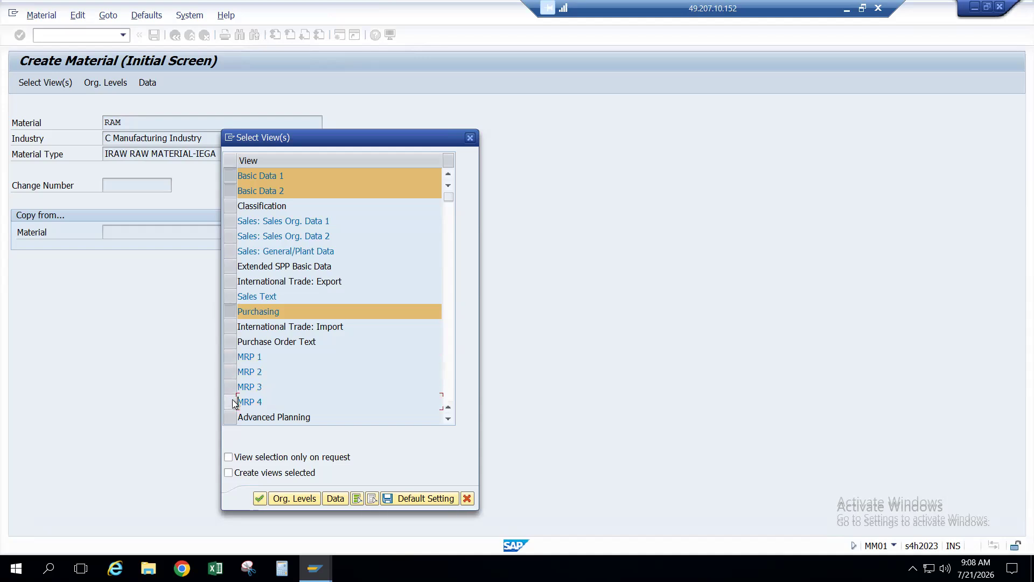
Step: Deselect Costing 1 and Costing 2 and confirm the chosen views
{"action": "scroll", "coordinate": [233, 403], "scroll_direction": "down", "scroll_amount": 1}
{"action": "scroll", "coordinate": [233, 403], "scroll_direction": "down", "scroll_amount": 1}
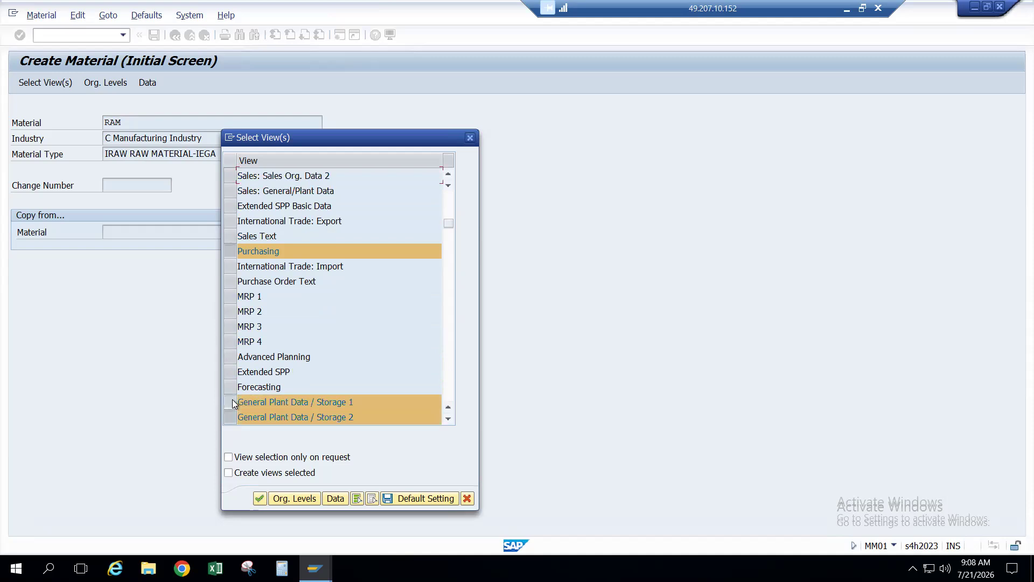
{"action": "scroll", "coordinate": [233, 403], "scroll_direction": "down", "scroll_amount": 1}
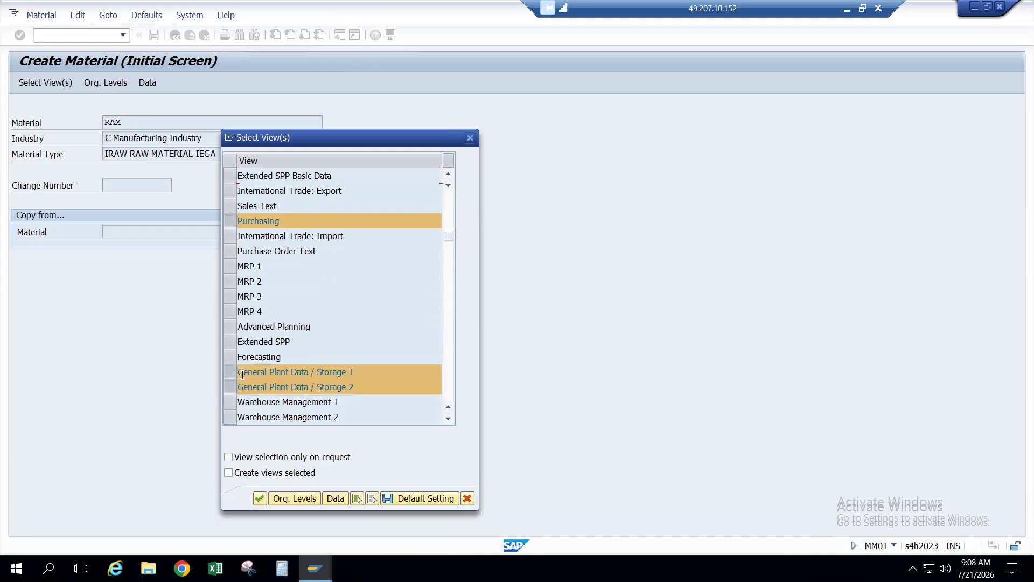
{"action": "scroll", "coordinate": [242, 376], "scroll_direction": "down", "scroll_amount": 7}
{"action": "scroll", "coordinate": [242, 375], "scroll_direction": "up", "scroll_amount": 4}
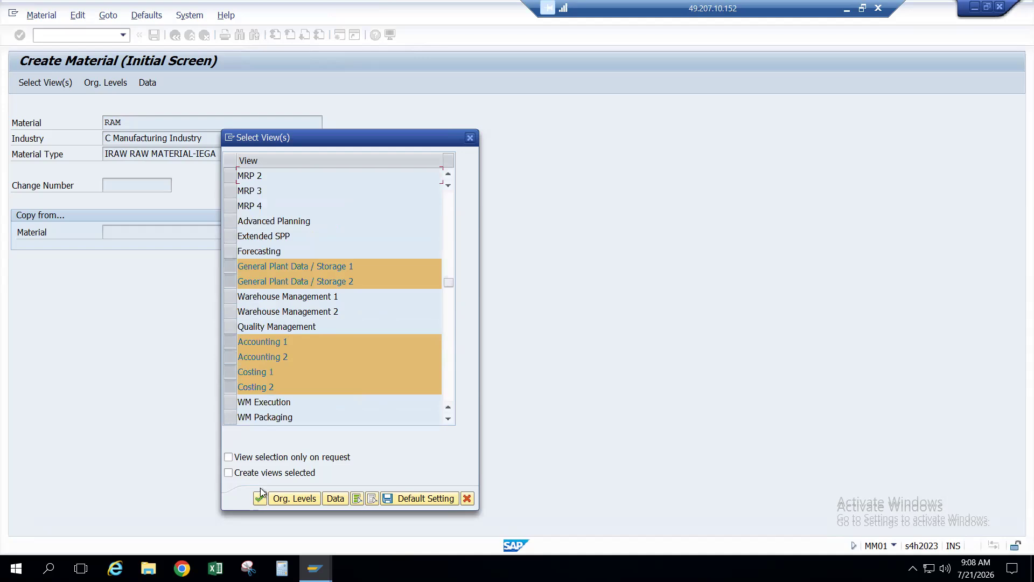
{"action": "scroll", "coordinate": [325, 281], "scroll_direction": "up", "scroll_amount": 5}
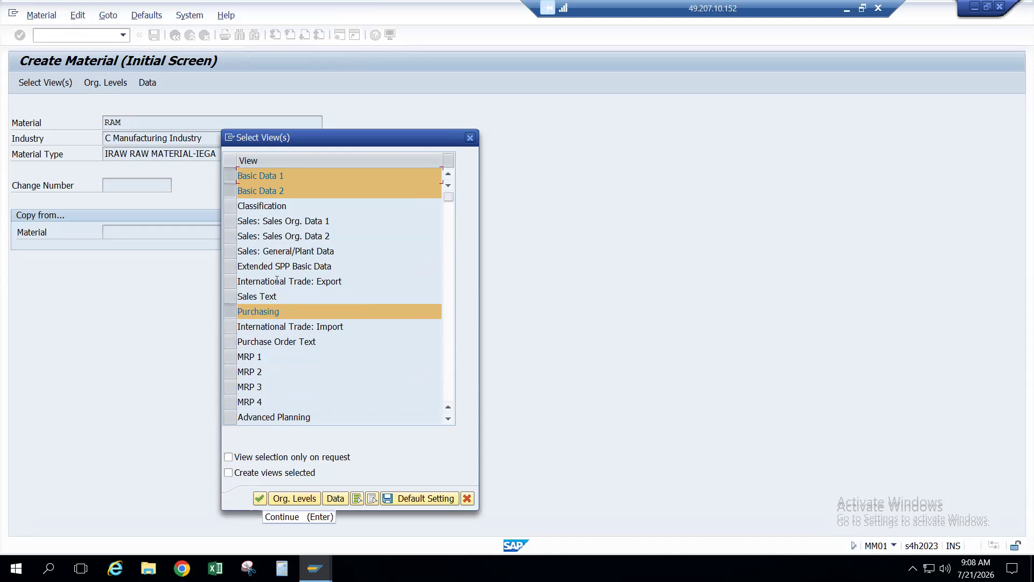
{"action": "scroll", "coordinate": [277, 281], "scroll_direction": "down", "scroll_amount": 4}
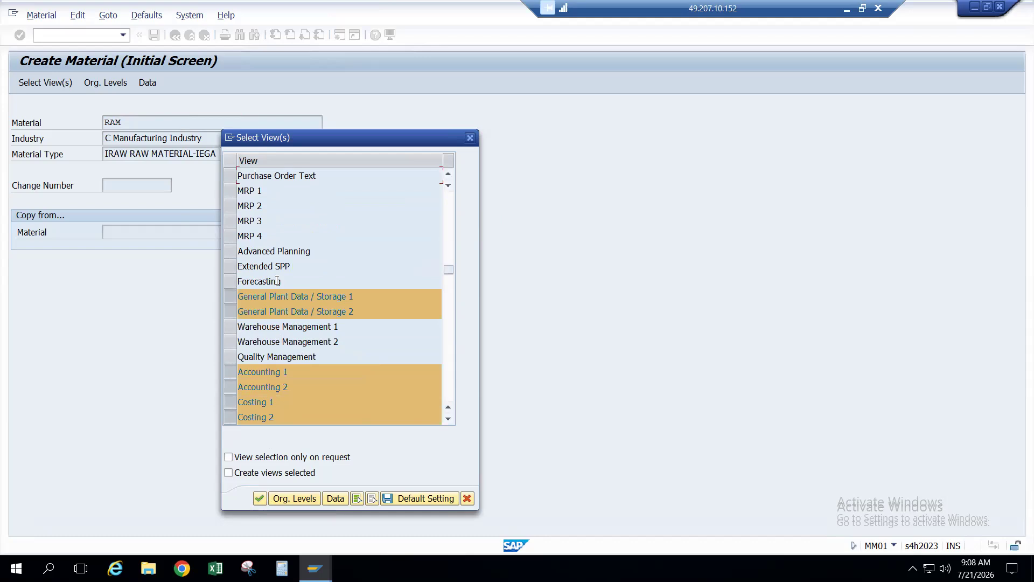
{"action": "scroll", "coordinate": [278, 358], "scroll_direction": "down", "scroll_amount": 2}
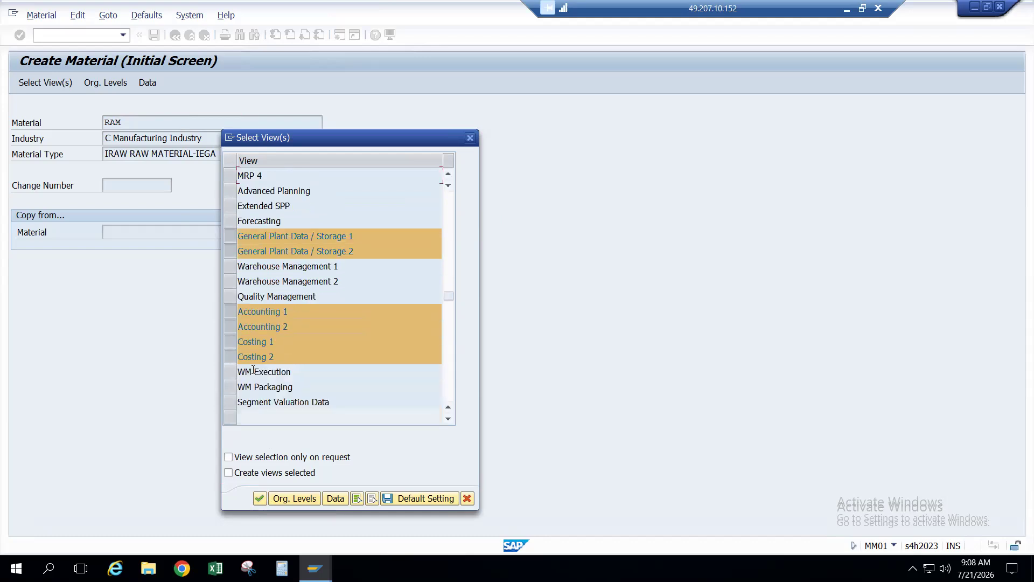
{"action": "left_click", "coordinate": [228, 342]}
{"action": "left_click", "coordinate": [228, 357]}
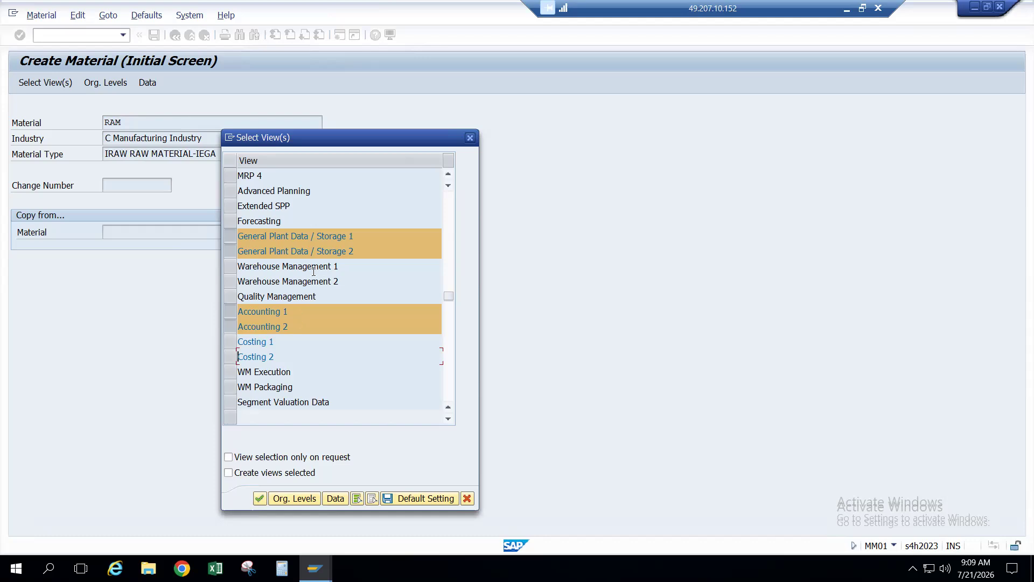
{"action": "scroll", "coordinate": [313, 271], "scroll_direction": "up", "scroll_amount": 4}
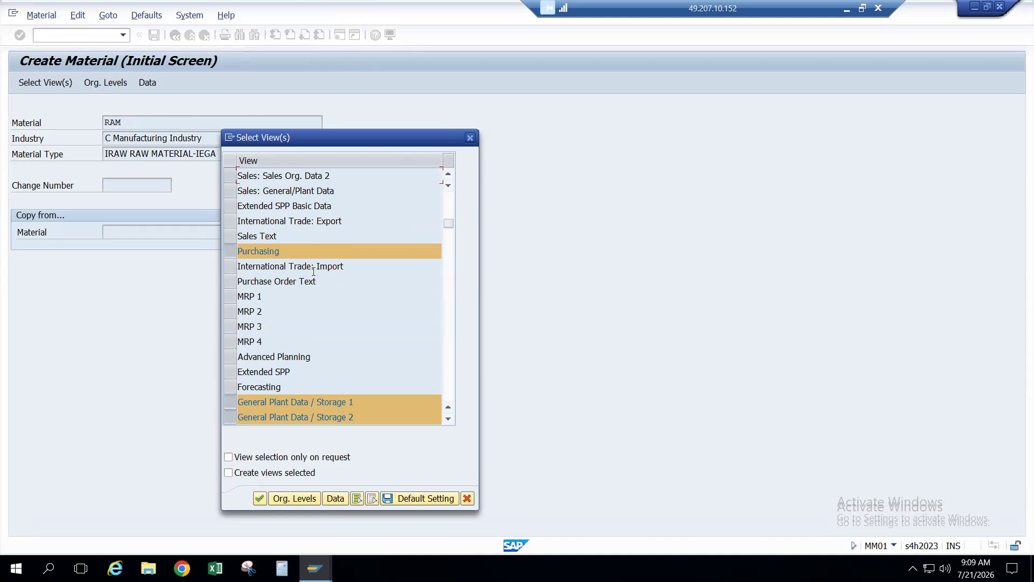
{"action": "scroll", "coordinate": [313, 271], "scroll_direction": "up", "scroll_amount": 2}
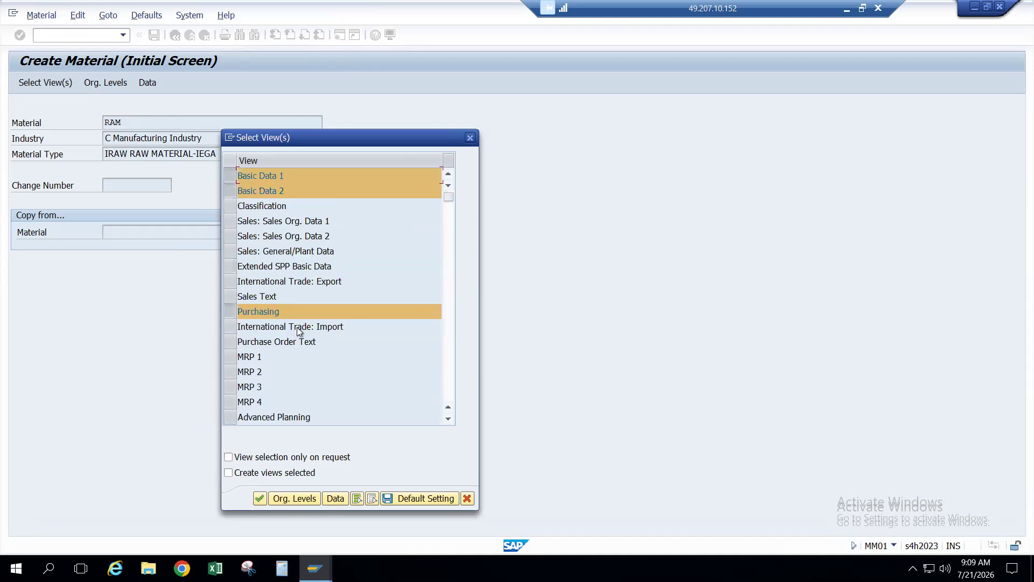
{"action": "scroll", "coordinate": [297, 328], "scroll_direction": "down", "scroll_amount": 5}
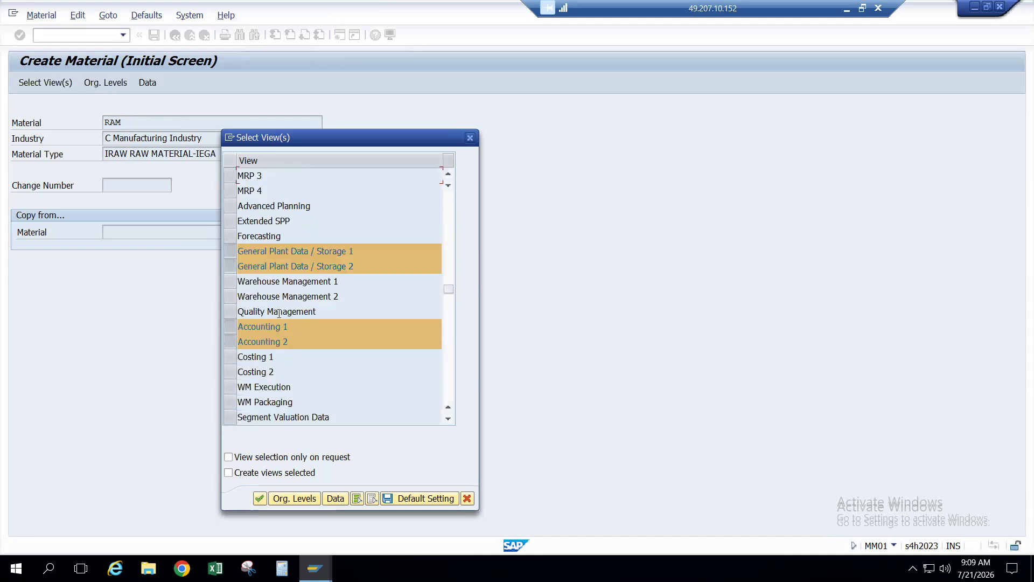
{"action": "left_click", "coordinate": [259, 499]}
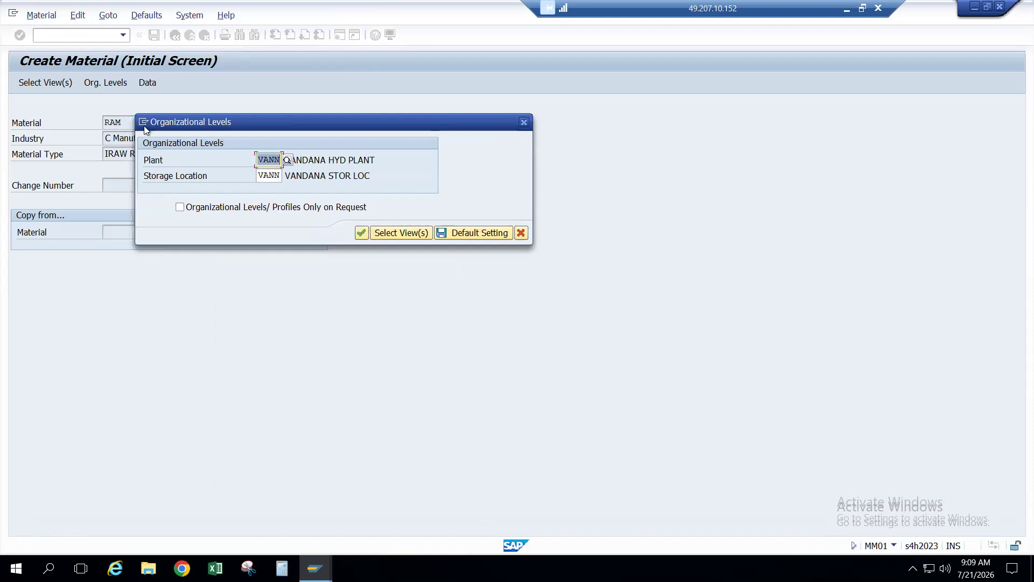
Step: Replace the VANN defaults with plant IEGH and storage location IEBG, then continue
{"action": "left_click_drag", "start_coordinate": [269, 128], "coordinate": [377, 130]}
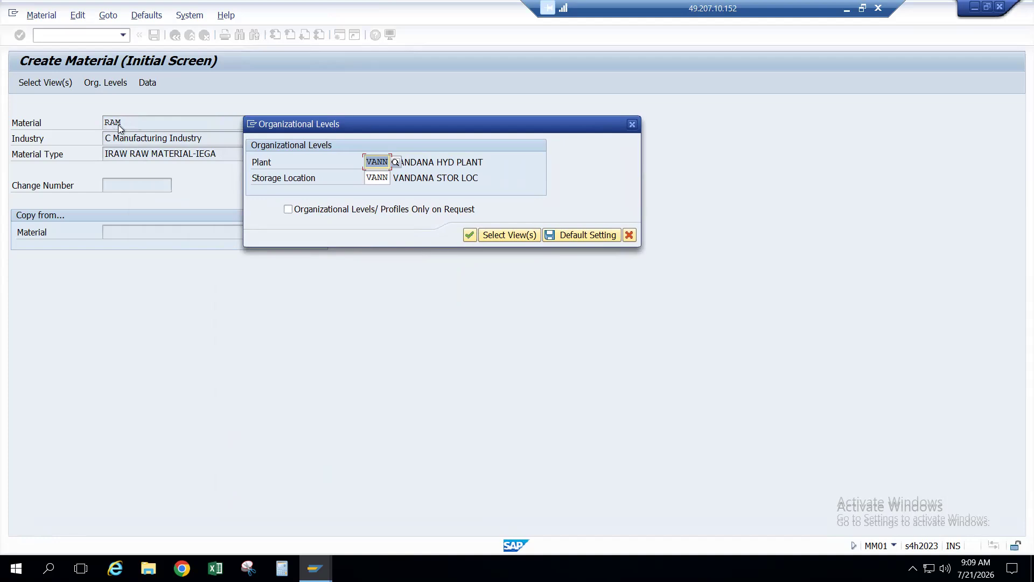
{"action": "key", "text": "BackSpace"}
{"action": "key", "text": "Tab"}
{"action": "key", "text": "BackSpace"}
{"action": "left_click", "coordinate": [371, 161]}
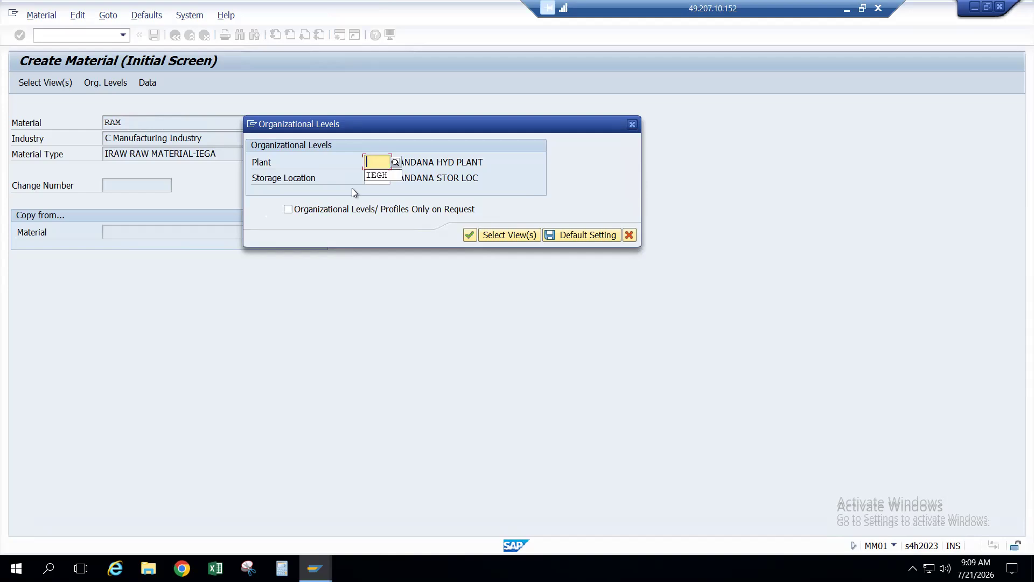
{"action": "key", "text": "Down"}
{"action": "key", "text": "Tab"}
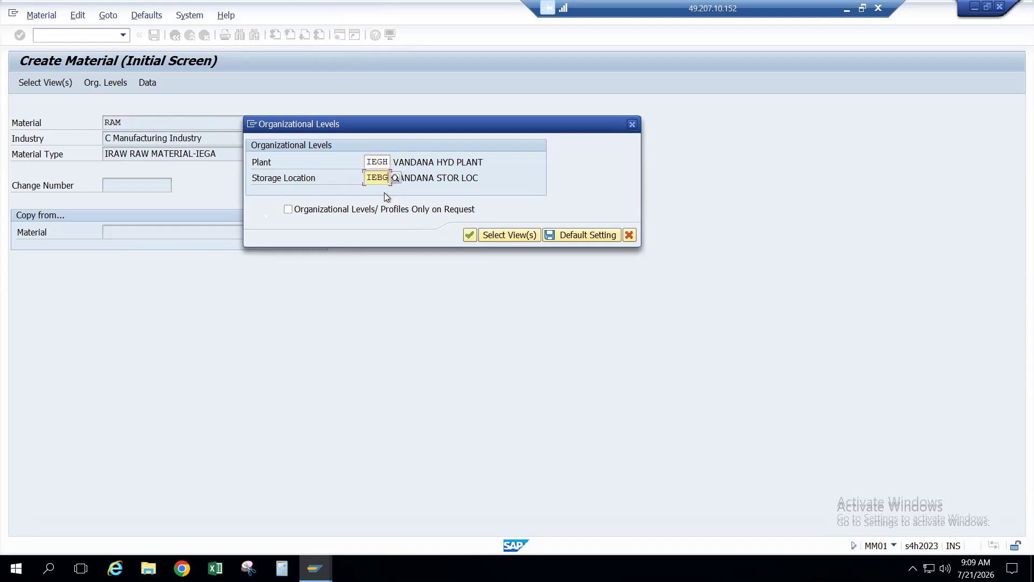
{"action": "left_click", "coordinate": [470, 238]}
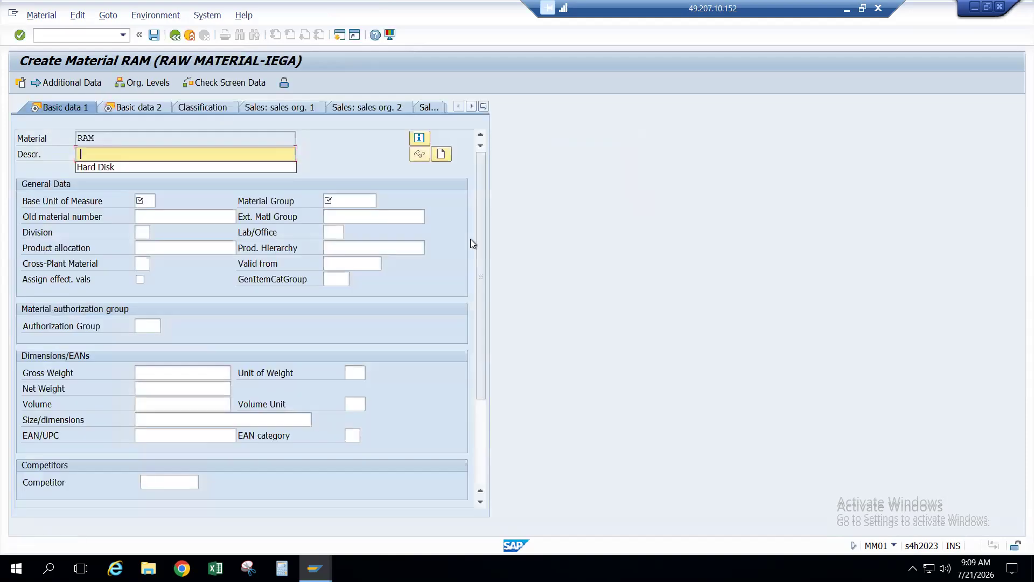
Step: On Basic data 1, enter description RAM Memory, base unit EA and material group RVMG
{"action": "type", "text": "AM"}
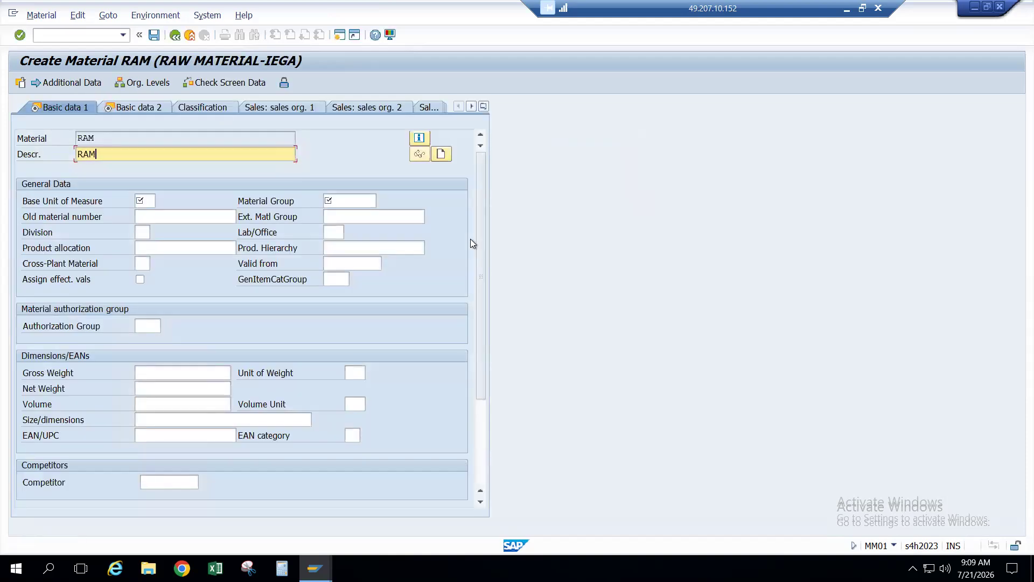
{"action": "type", "text": " Memory"}
{"action": "left_click", "coordinate": [144, 201]}
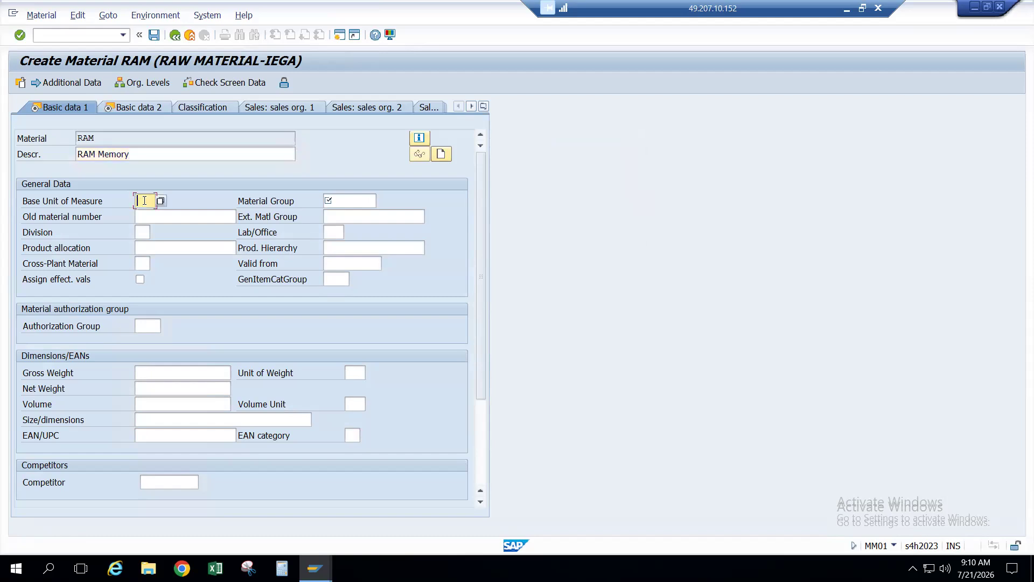
{"action": "type", "text": "EA"}
{"action": "left_click", "coordinate": [335, 198]}
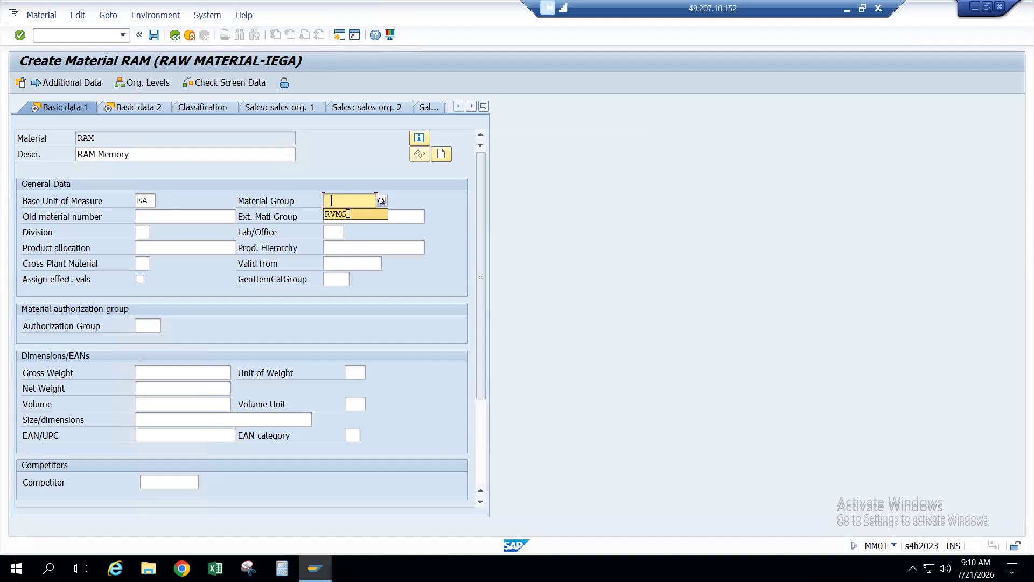
{"action": "left_click", "coordinate": [348, 213]}
Step: Advance through the Basic data 2 and Purchasing views to the plant/storage data
{"action": "scroll", "coordinate": [360, 206], "scroll_direction": "down", "scroll_amount": 3}
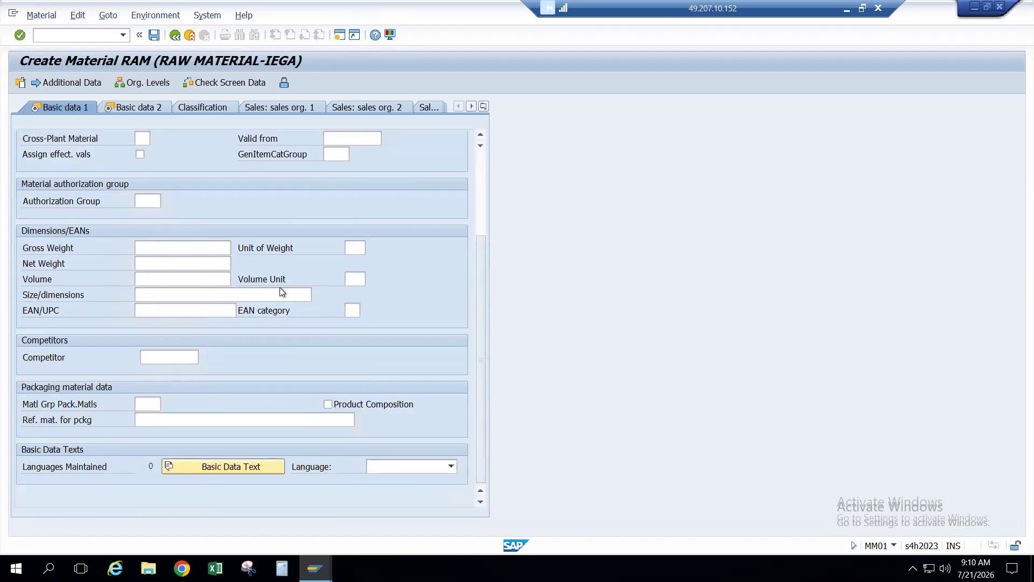
{"action": "key", "text": "Return"}
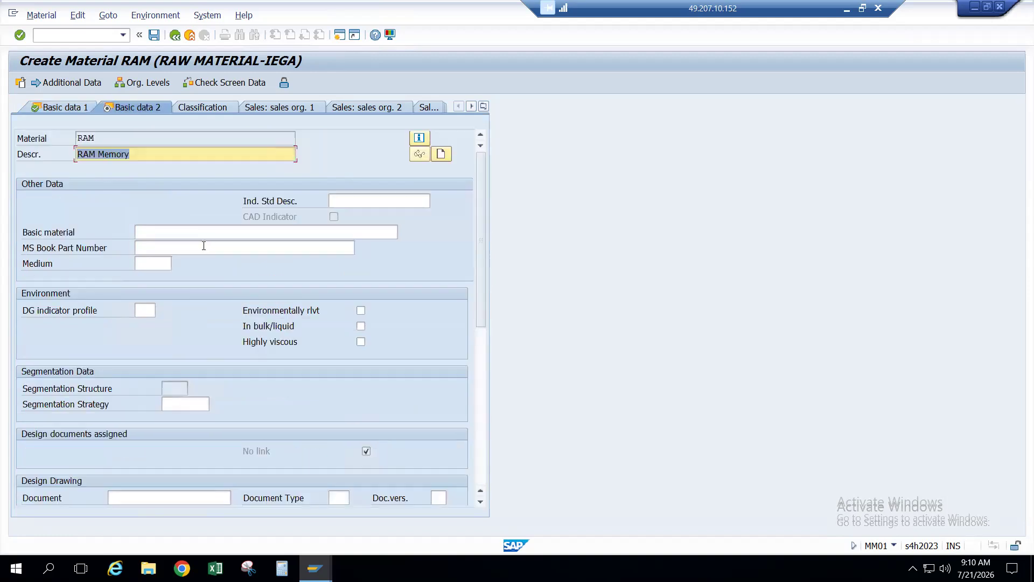
{"action": "key", "text": "Return"}
{"action": "key", "text": "Return"}
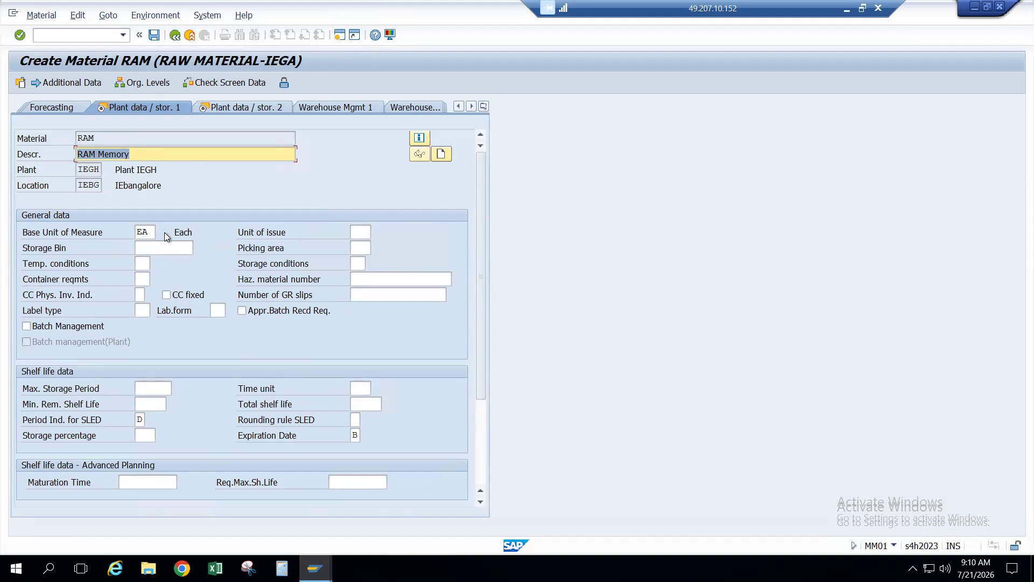
Step: Move from Plant data / stor. 1 through Plant data / stor. 2 to the Accounting 1 view
{"action": "key", "text": "Return"}
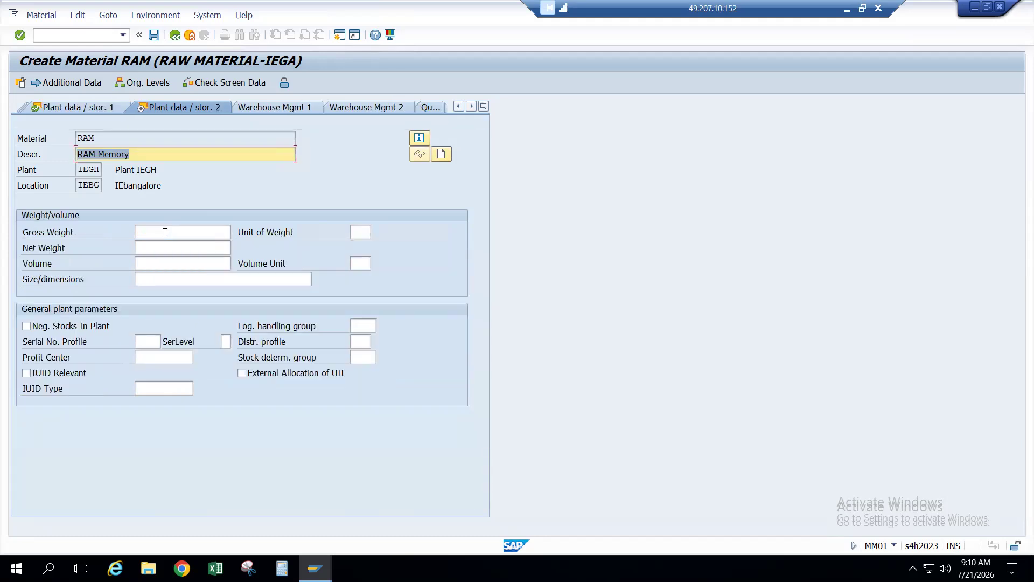
{"action": "key", "text": "Return"}
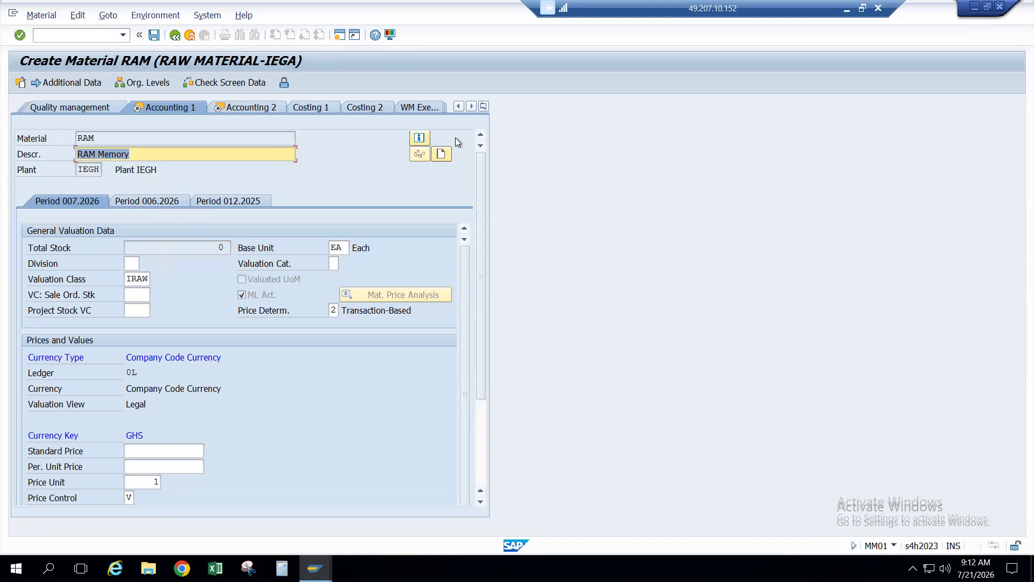
Step: Create a new session and run OMSK for account category reference settings
{"action": "key", "text": "alt+Tab"}
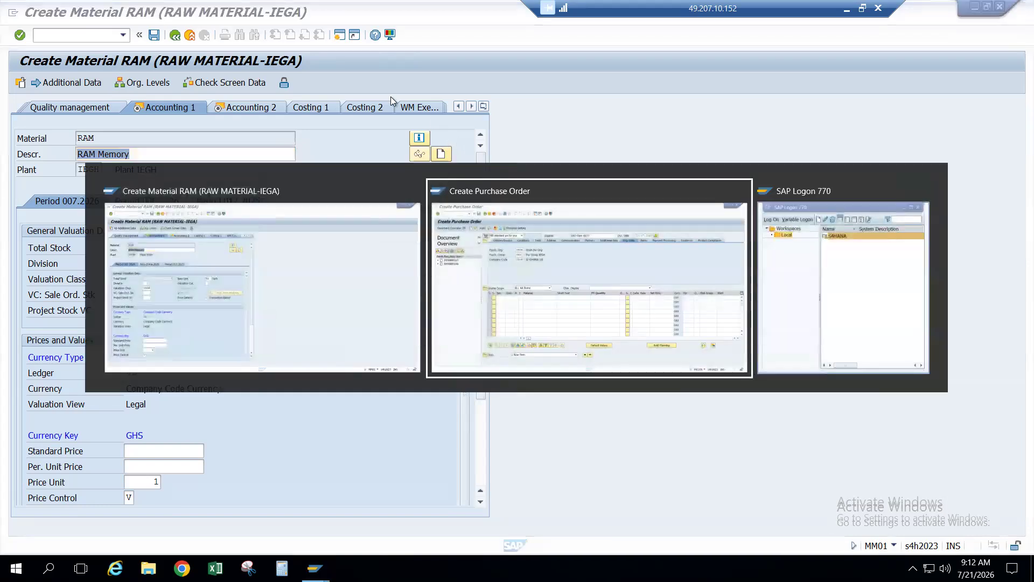
{"action": "key", "text": "alt+Tab"}
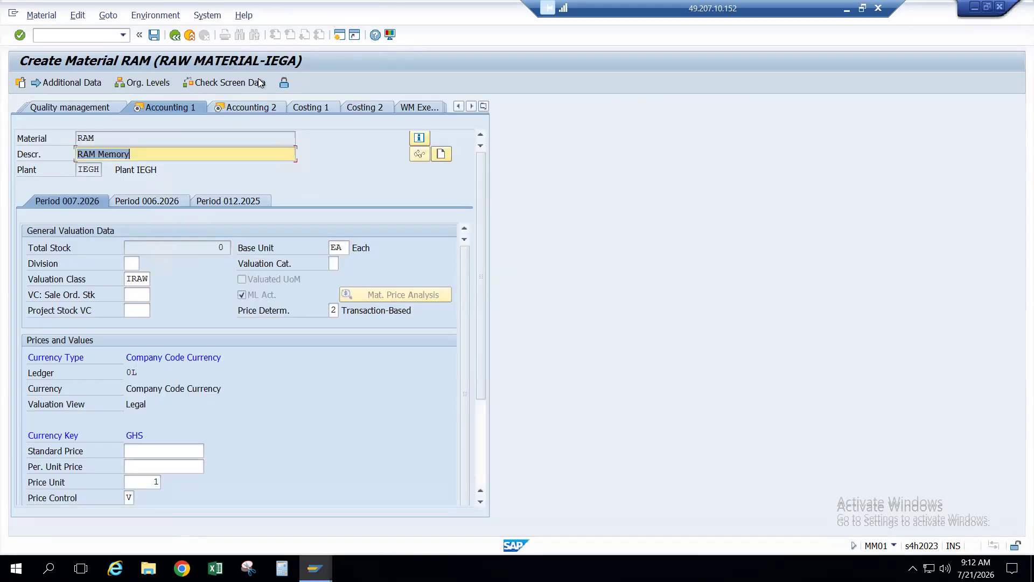
{"action": "left_click", "coordinate": [340, 38]}
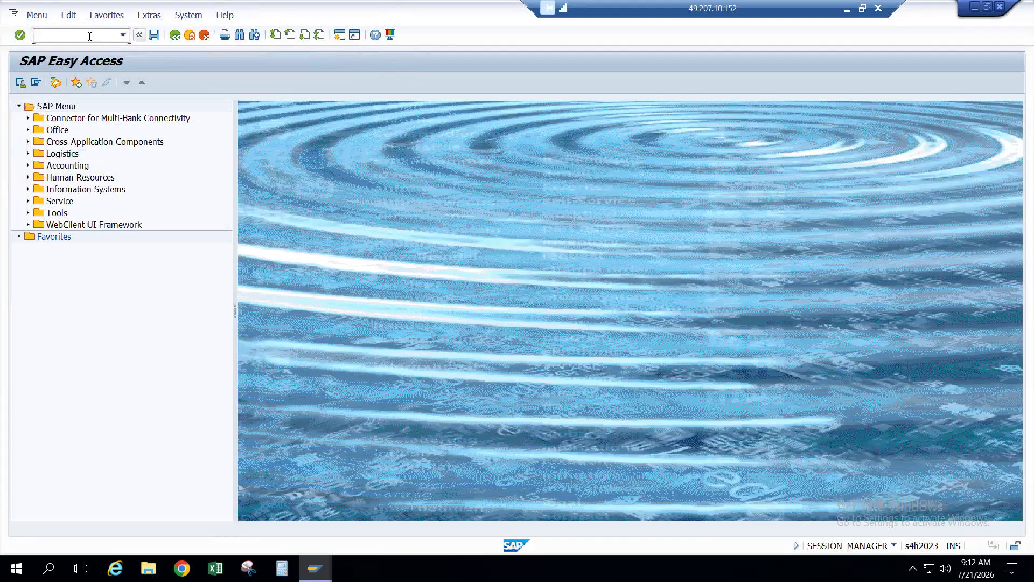
{"action": "type", "text": "omsk"}
{"action": "key", "text": "Return"}
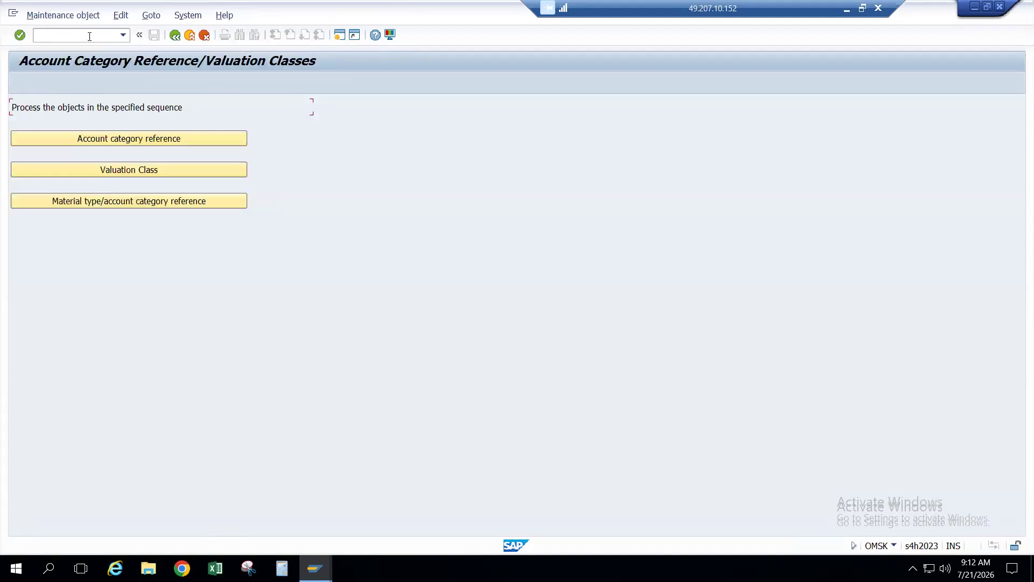
Step: In the Valuation Class table, position to IRAW and check its account category reference
{"action": "left_click", "coordinate": [119, 170]}
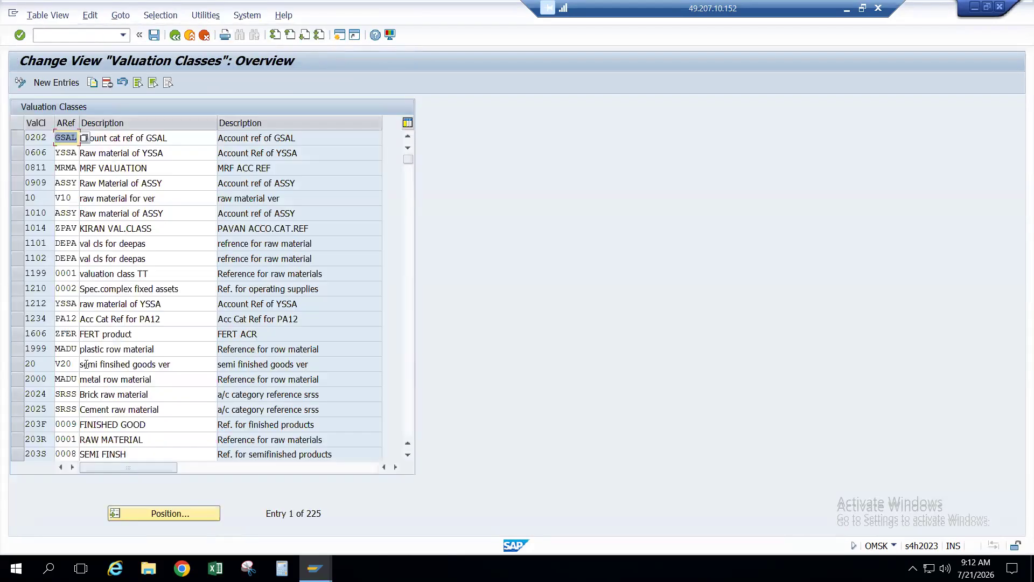
{"action": "left_click", "coordinate": [160, 516]}
{"action": "type", "text": "I"}
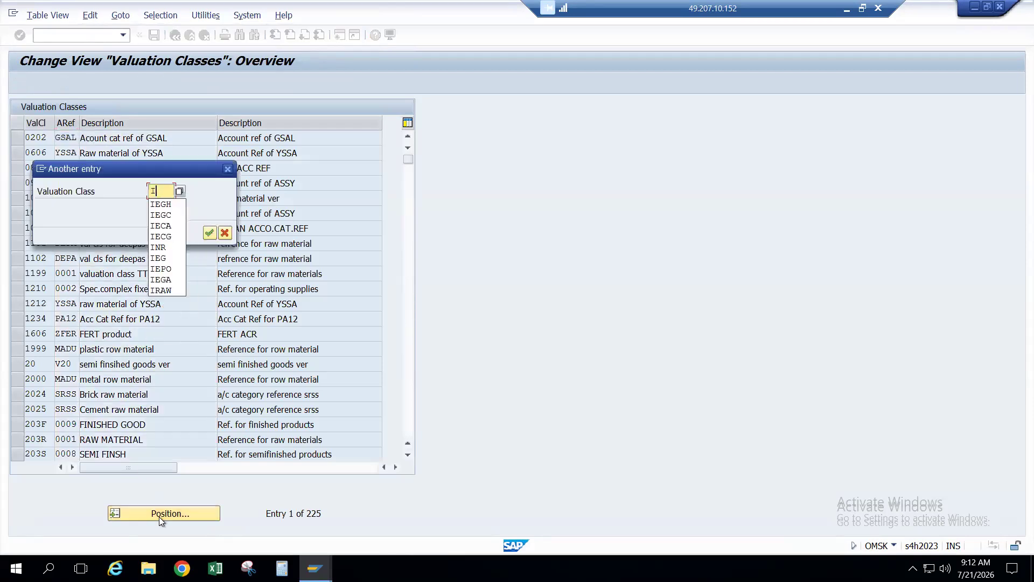
{"action": "type", "text": "RAW"}
{"action": "key", "text": "Return"}
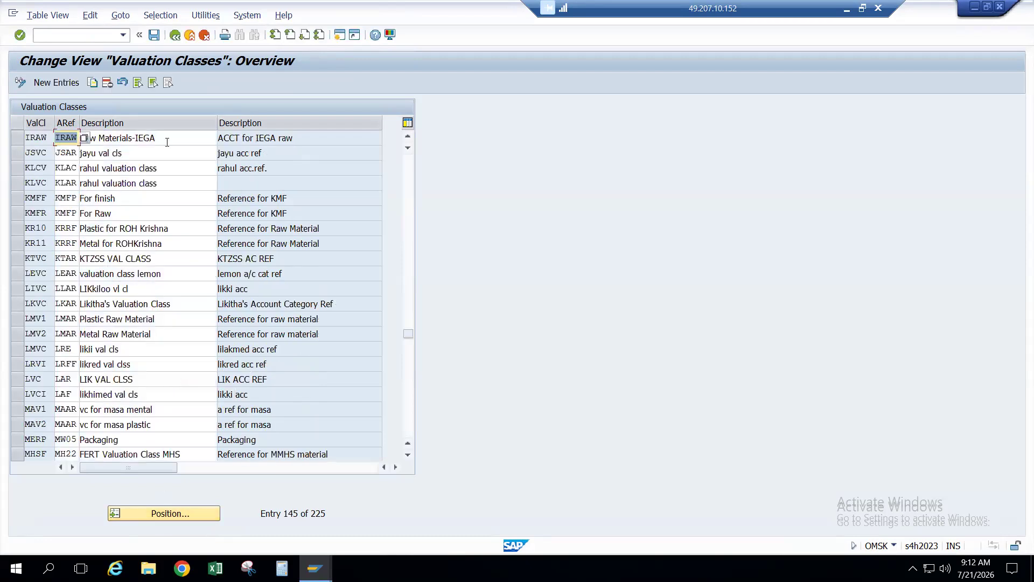
{"action": "left_click", "coordinate": [71, 137]}
{"action": "left_click", "coordinate": [42, 138]}
Step: Recheck that valuation class IRAW references IRAW, then go back to the configuration menu
{"action": "key", "text": "alt+Tab"}
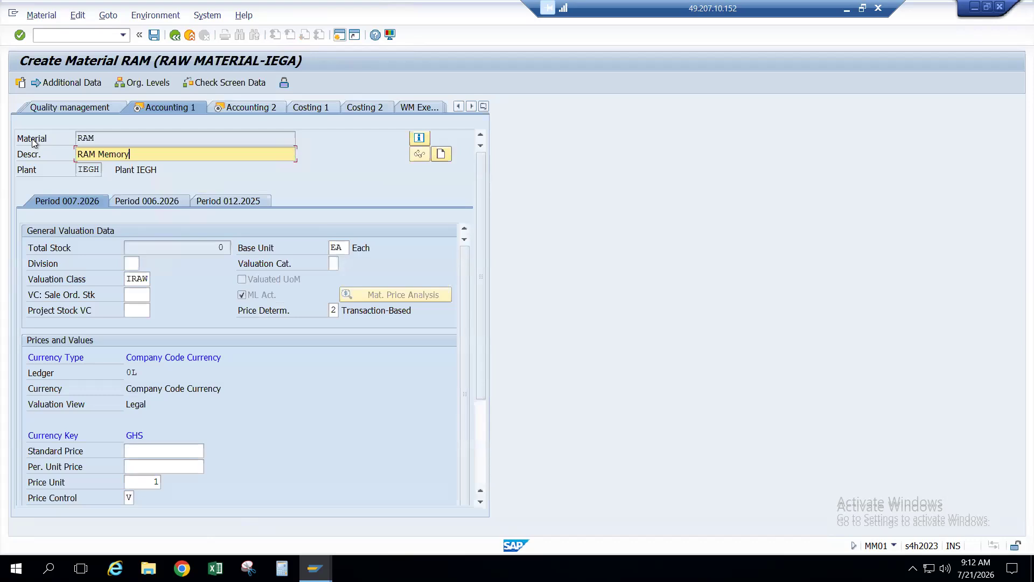
{"action": "key", "text": "alt+Tab"}
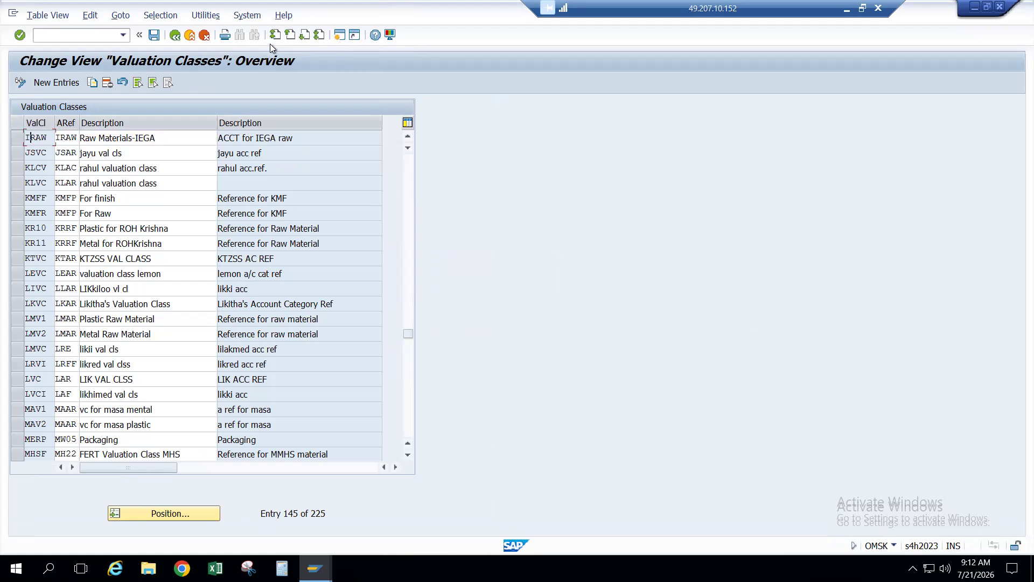
{"action": "left_click", "coordinate": [98, 36]}
{"action": "left_click", "coordinate": [66, 137]}
{"action": "left_click", "coordinate": [174, 35]}
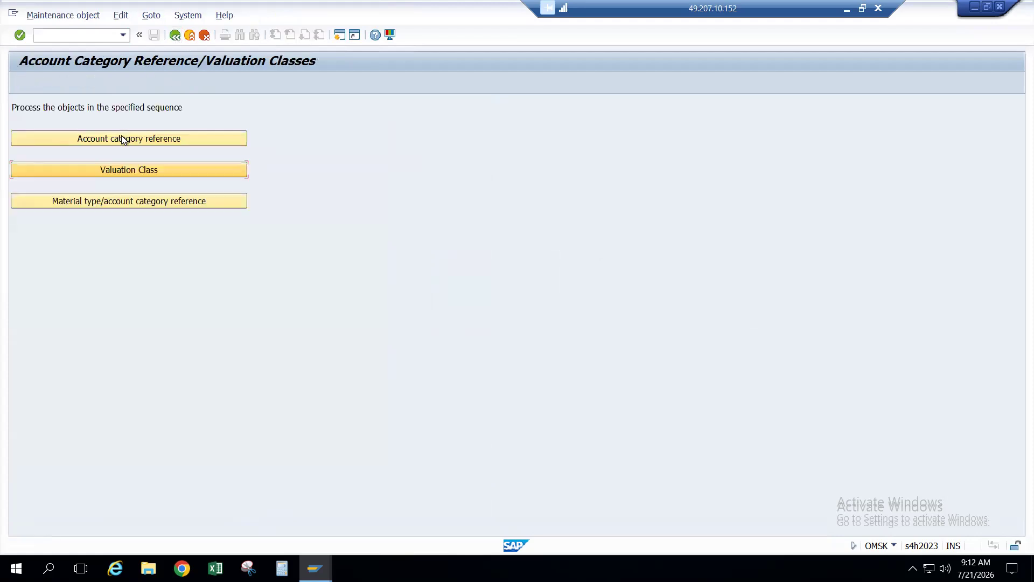
{"action": "left_click", "coordinate": [124, 139]}
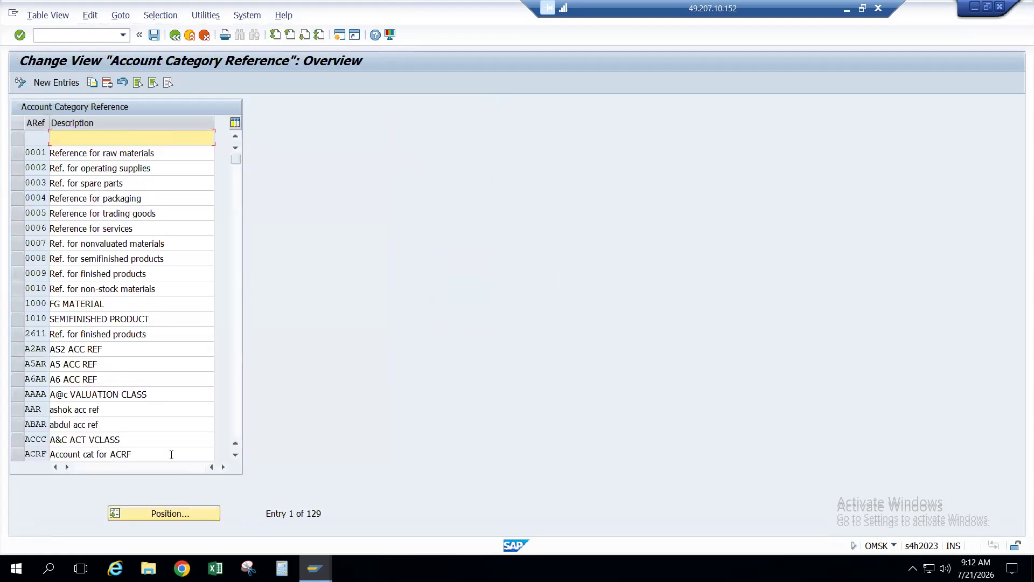
{"action": "left_click", "coordinate": [170, 512]}
{"action": "type", "text": "IRAW"}
{"action": "key", "text": "Return"}
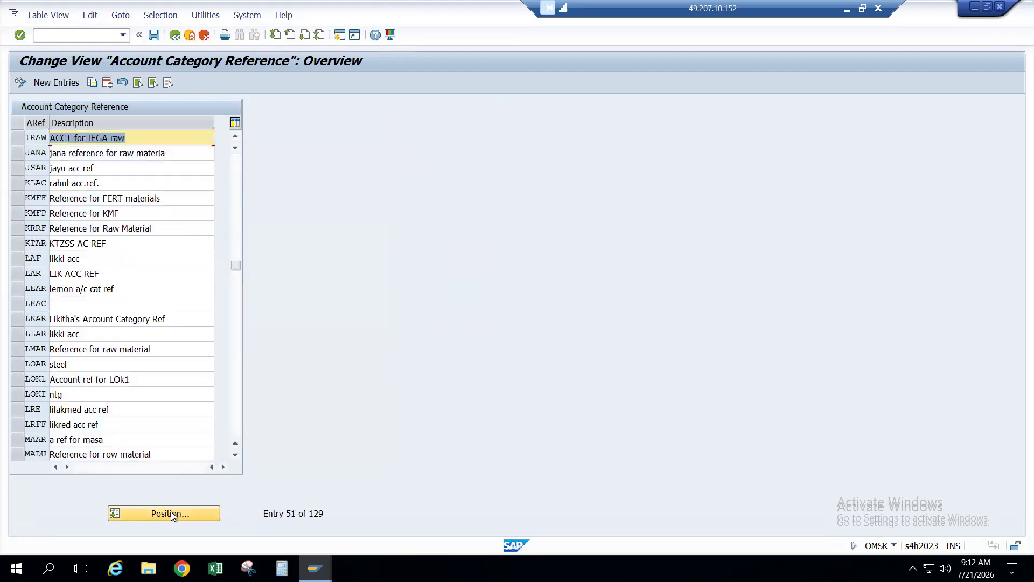
{"action": "left_click", "coordinate": [30, 140]}
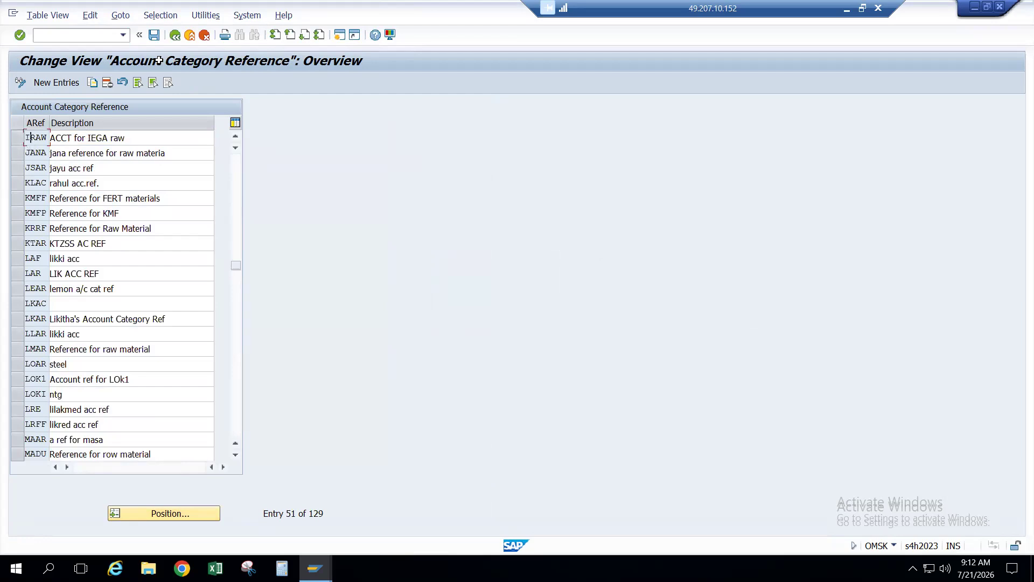
{"action": "left_click", "coordinate": [175, 35]}
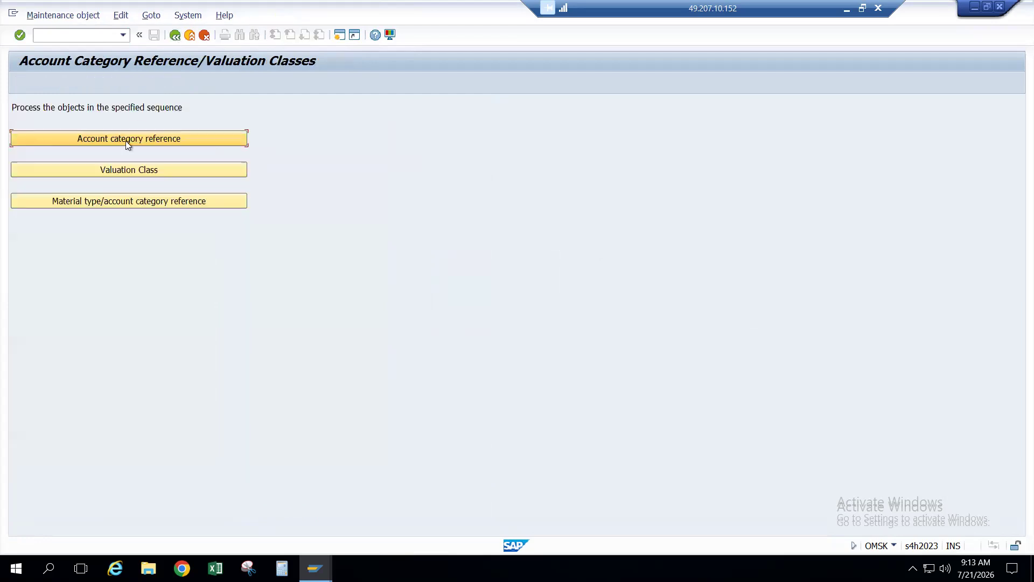
{"action": "left_click", "coordinate": [125, 169]}
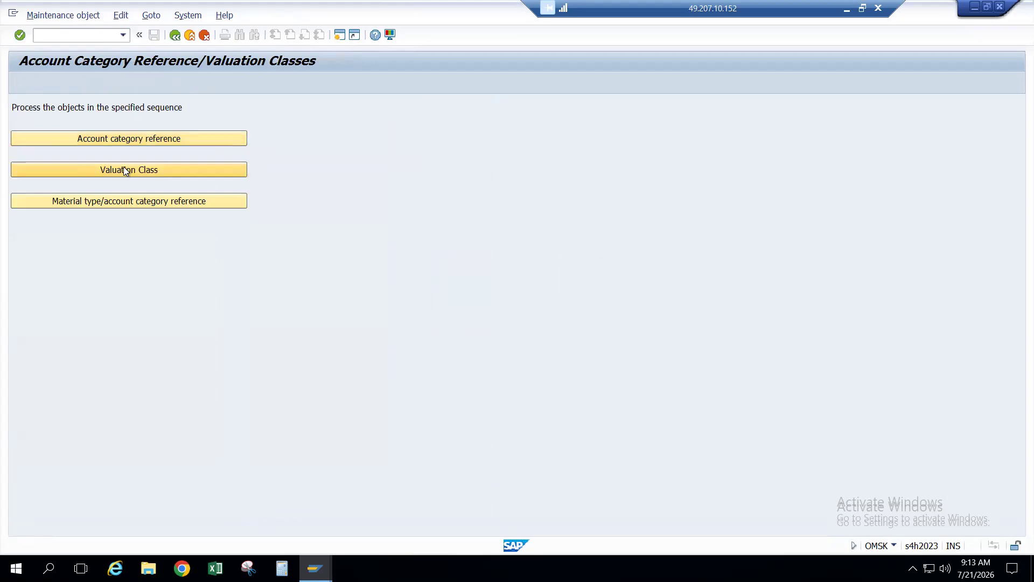
{"action": "left_click", "coordinate": [163, 514]}
{"action": "key", "text": "Down"}
{"action": "key", "text": "Return"}
{"action": "key", "text": "Return"}
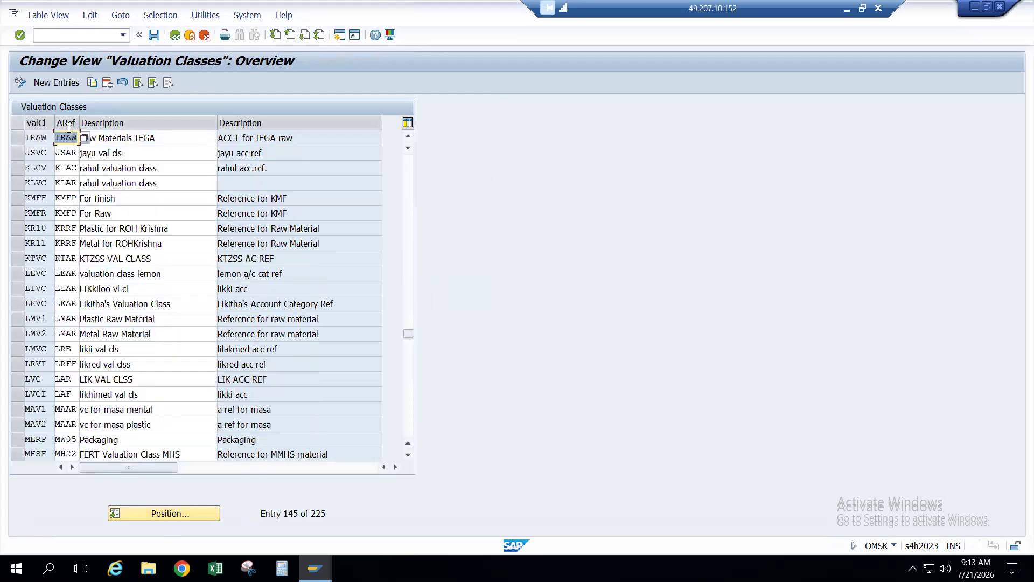
{"action": "left_click", "coordinate": [45, 139]}
{"action": "left_click", "coordinate": [175, 36]}
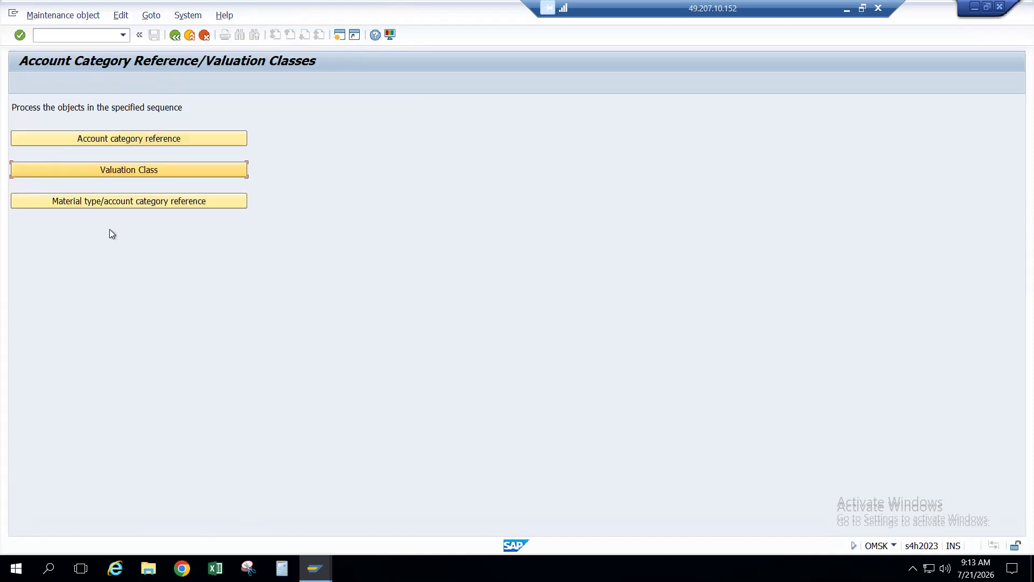
Step: Confirm in Material type/account category reference that material type IRAW maps to reference IRAW
{"action": "left_click", "coordinate": [129, 203]}
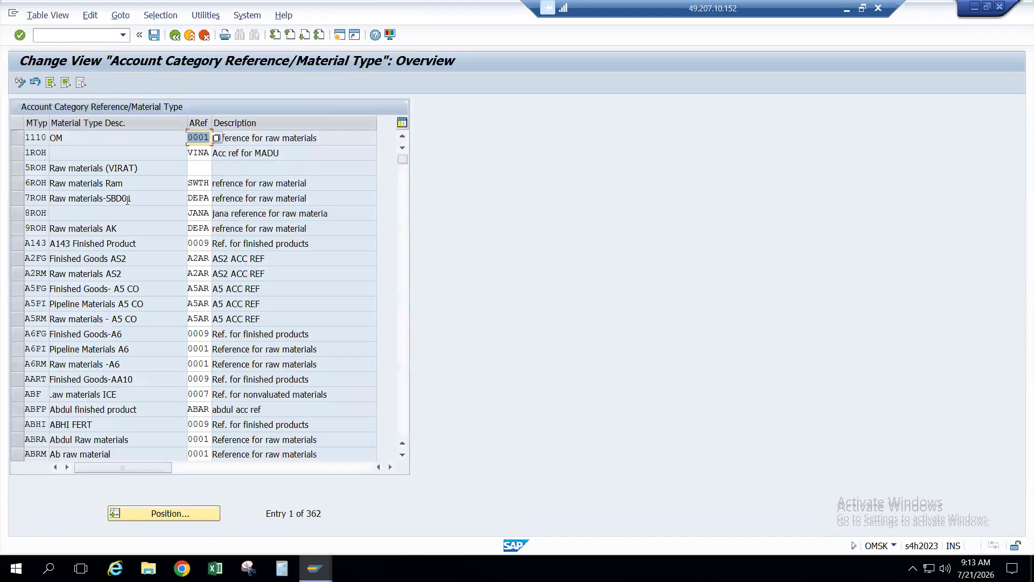
{"action": "left_click", "coordinate": [160, 516]}
{"action": "type", "text": "IRAW"}
{"action": "key", "text": "Return"}
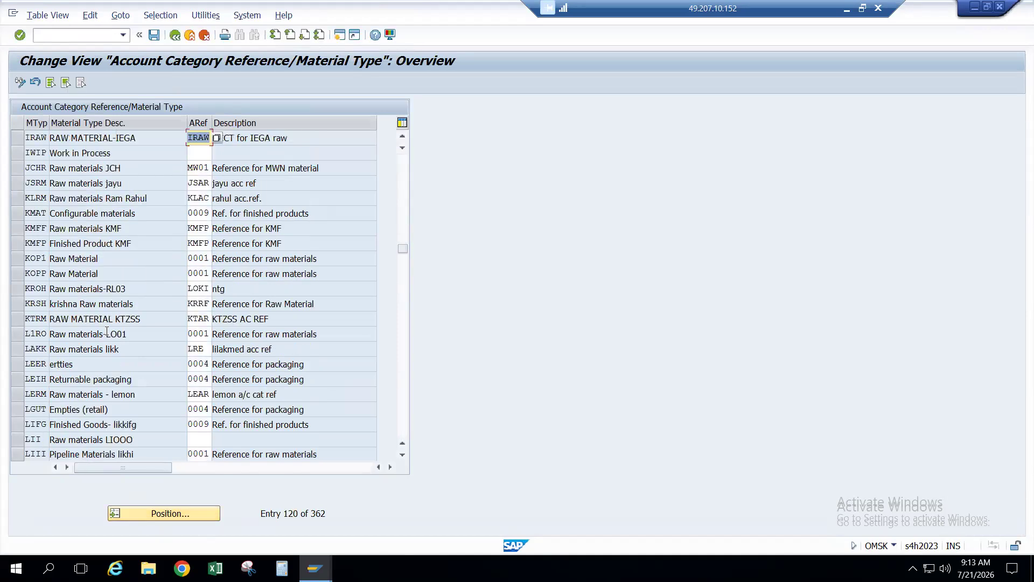
{"action": "left_click", "coordinate": [36, 138]}
{"action": "left_click", "coordinate": [205, 139]}
{"action": "left_click", "coordinate": [73, 34]}
{"action": "type", "text": "/n"}
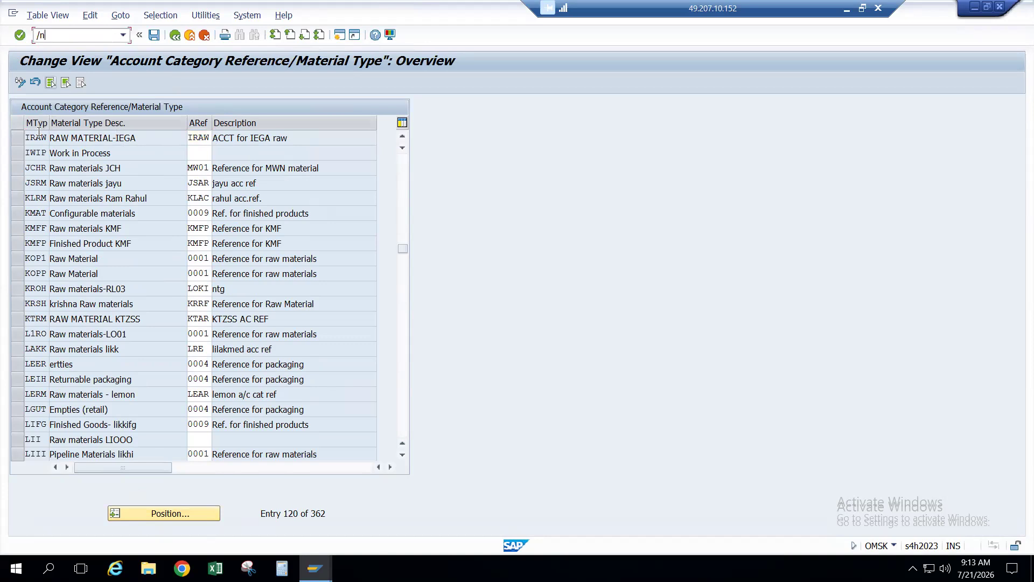
{"action": "type", "text": "oms"}
Step: In OMS2, open material type IRAW's details and verify its account category reference is IRAW
{"action": "key", "text": "Return"}
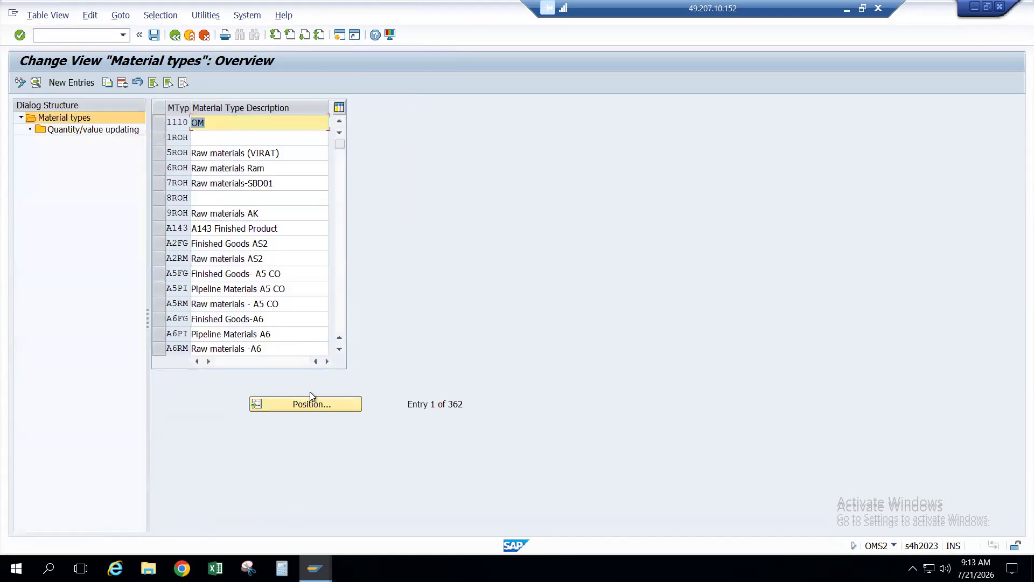
{"action": "left_click", "coordinate": [308, 396]}
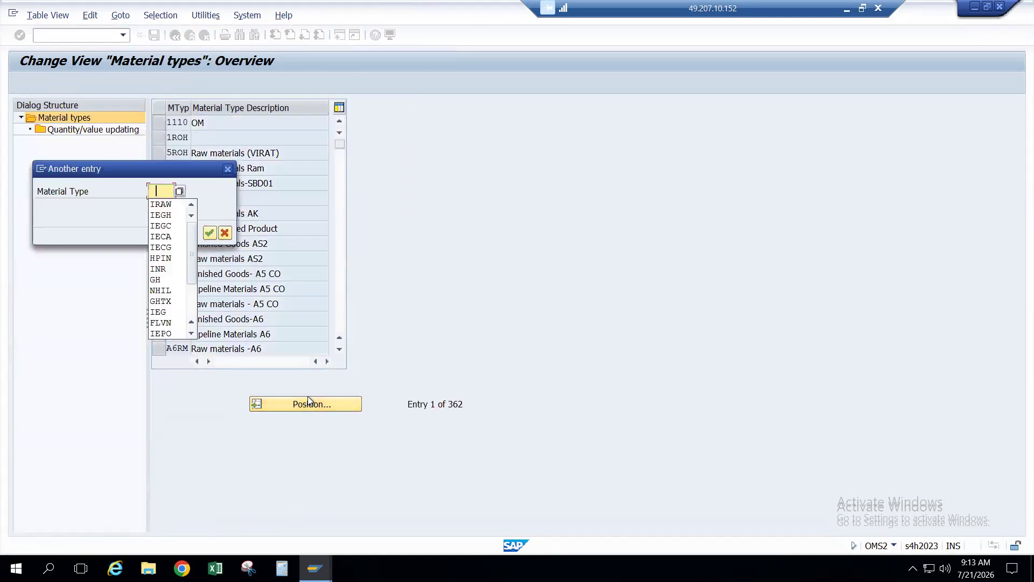
{"action": "key", "text": "Down"}
{"action": "key", "text": "Return"}
{"action": "key", "text": "Return"}
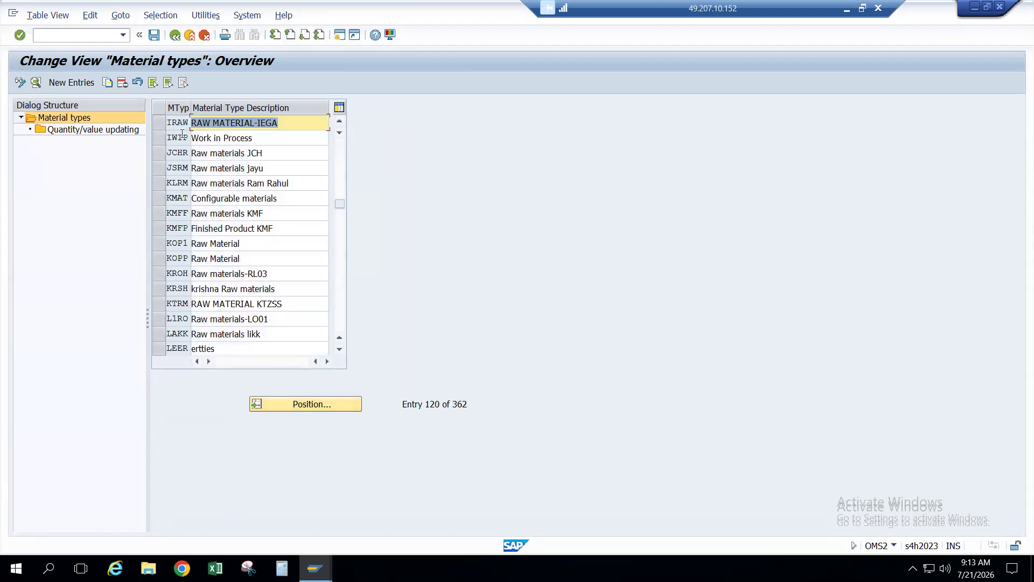
{"action": "left_click", "coordinate": [177, 124]}
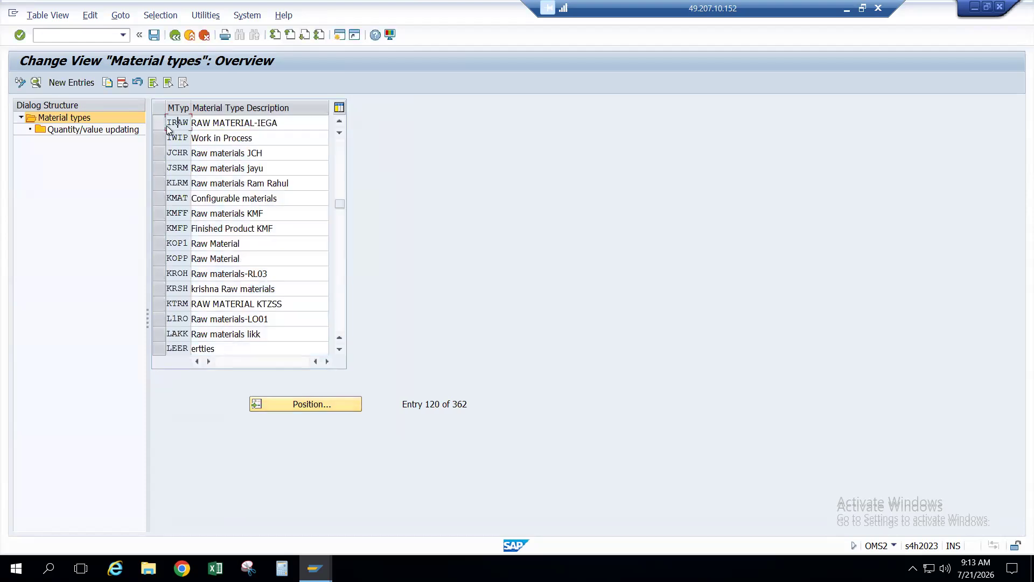
{"action": "double_click", "coordinate": [179, 125]}
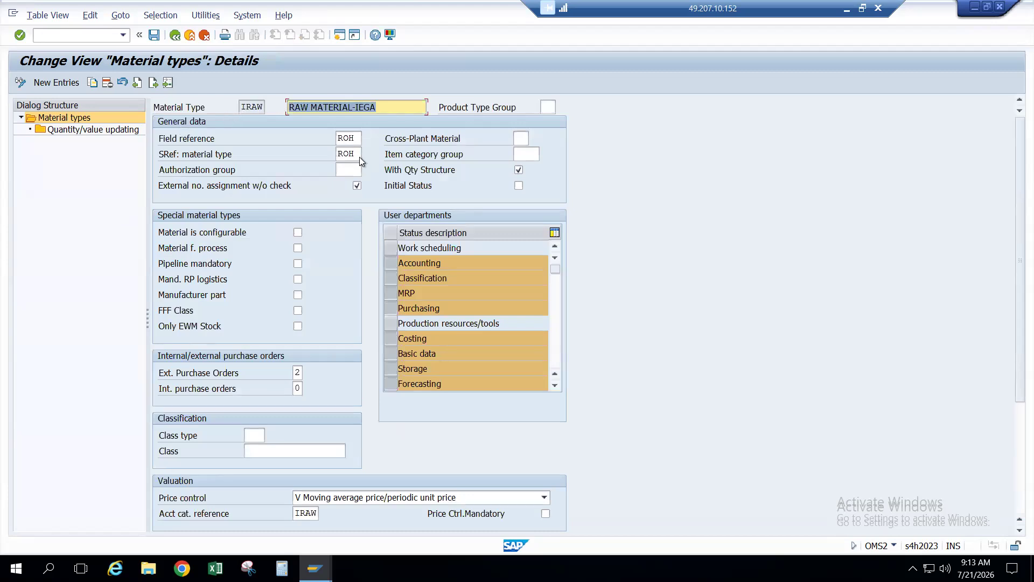
{"action": "scroll", "coordinate": [359, 156], "scroll_direction": "down", "scroll_amount": 3}
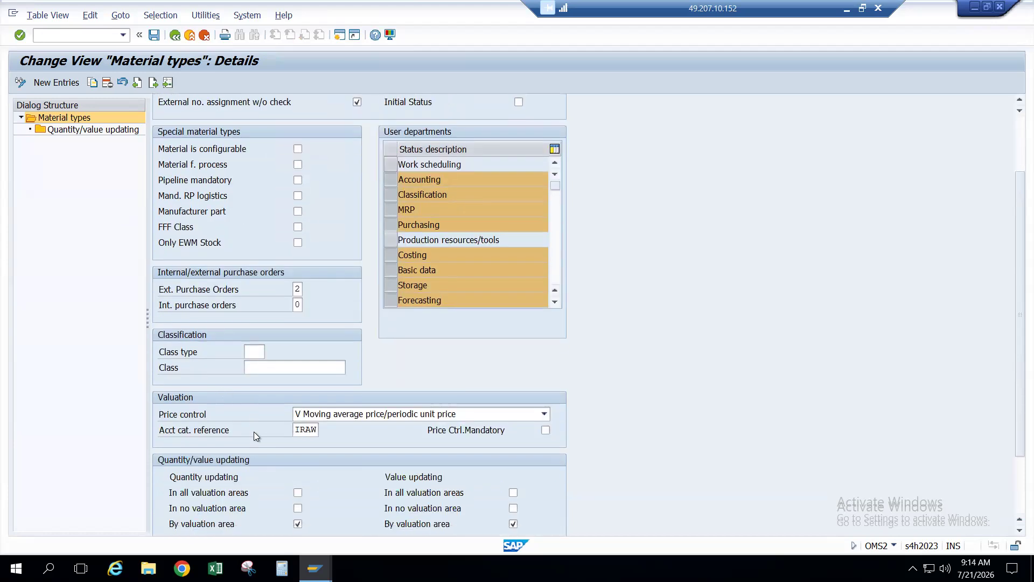
{"action": "left_click", "coordinate": [299, 430]}
{"action": "key", "text": "alt+Tab"}
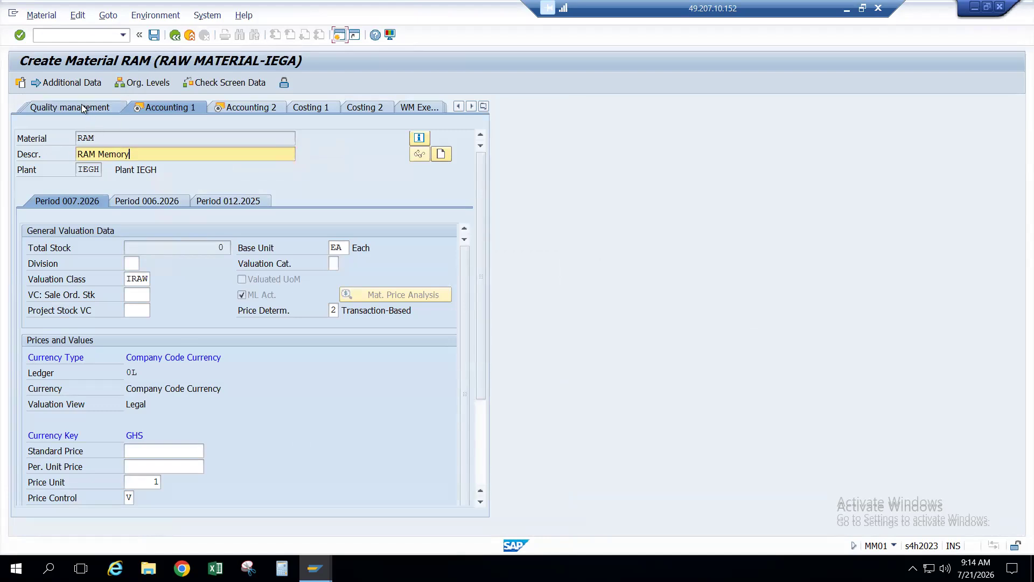
Step: Restart with /nmm01 on a fresh Create Material screen, keeping material type IRAW RAW MATERIAL-IEGA
{"action": "left_click", "coordinate": [174, 36]}
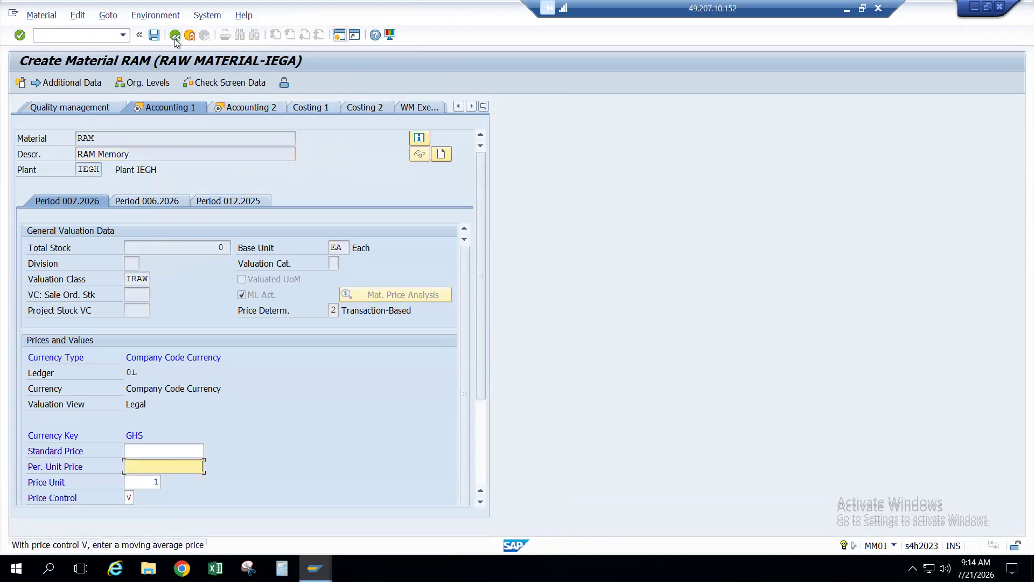
{"action": "left_click", "coordinate": [38, 35]}
{"action": "type", "text": "/nmm01"}
{"action": "key", "text": "Return"}
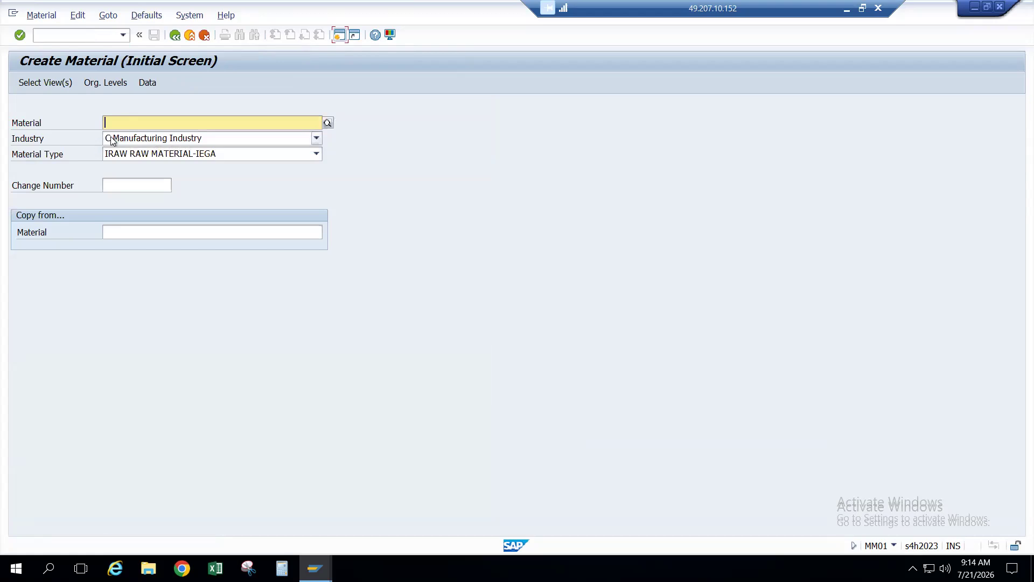
{"action": "left_click", "coordinate": [117, 156]}
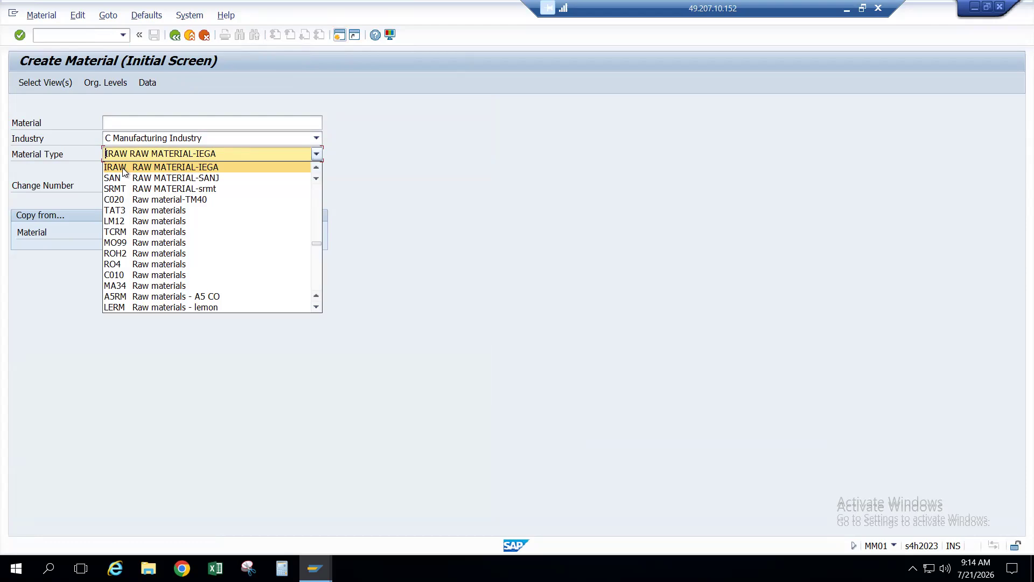
{"action": "left_click", "coordinate": [123, 169]}
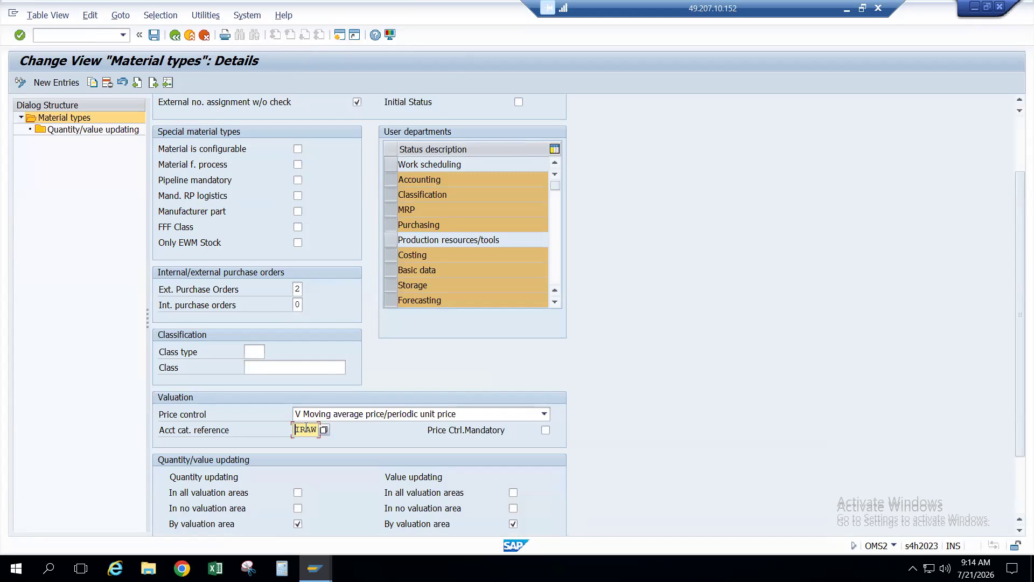
Step: Run OMSK again and position the Valuation Class table to the IRAW entry
{"action": "left_click", "coordinate": [175, 38]}
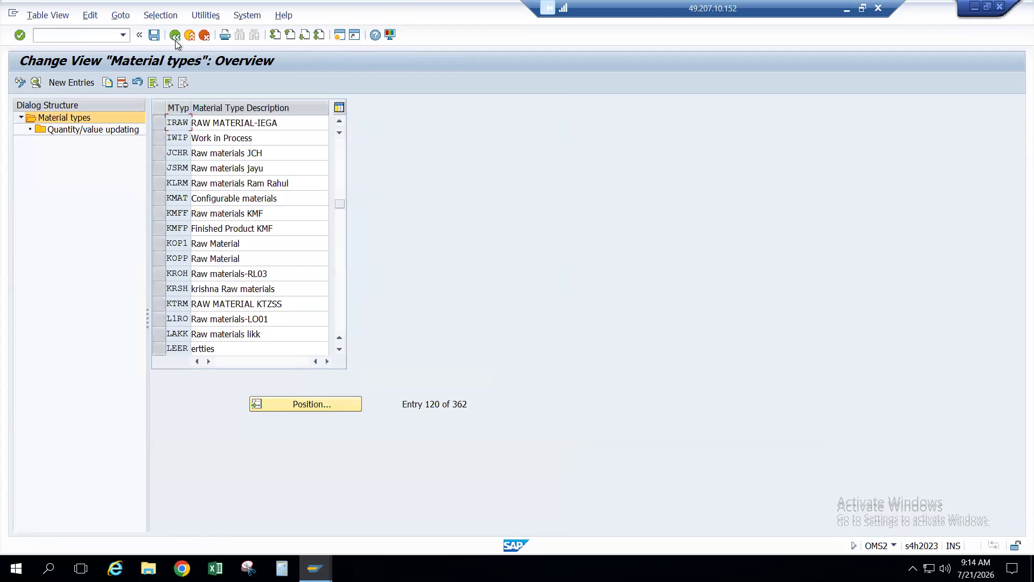
{"action": "left_click", "coordinate": [175, 36]}
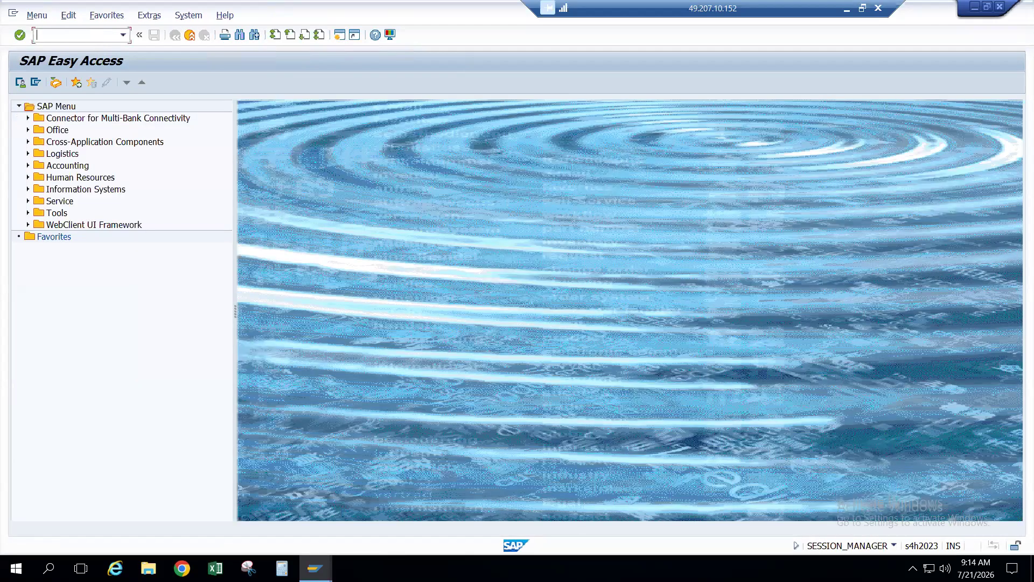
{"action": "type", "text": "OMSK"}
{"action": "key", "text": "Return"}
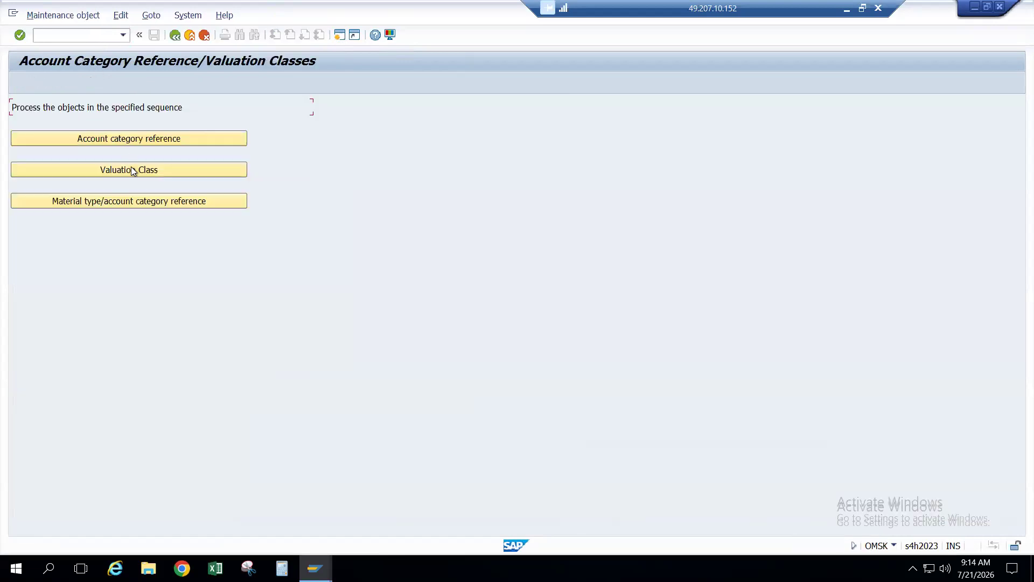
{"action": "left_click", "coordinate": [133, 171]}
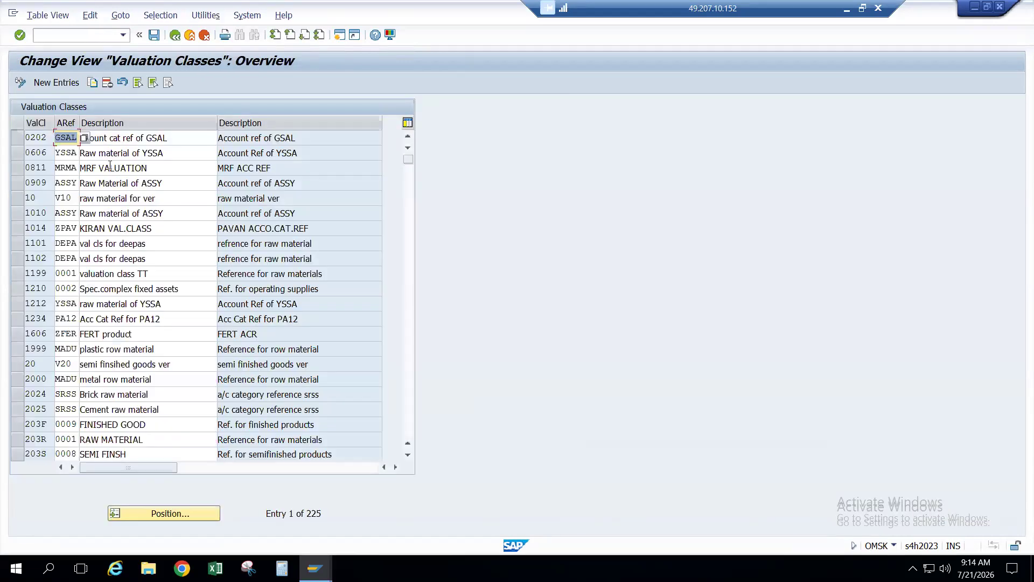
{"action": "left_click", "coordinate": [185, 515]}
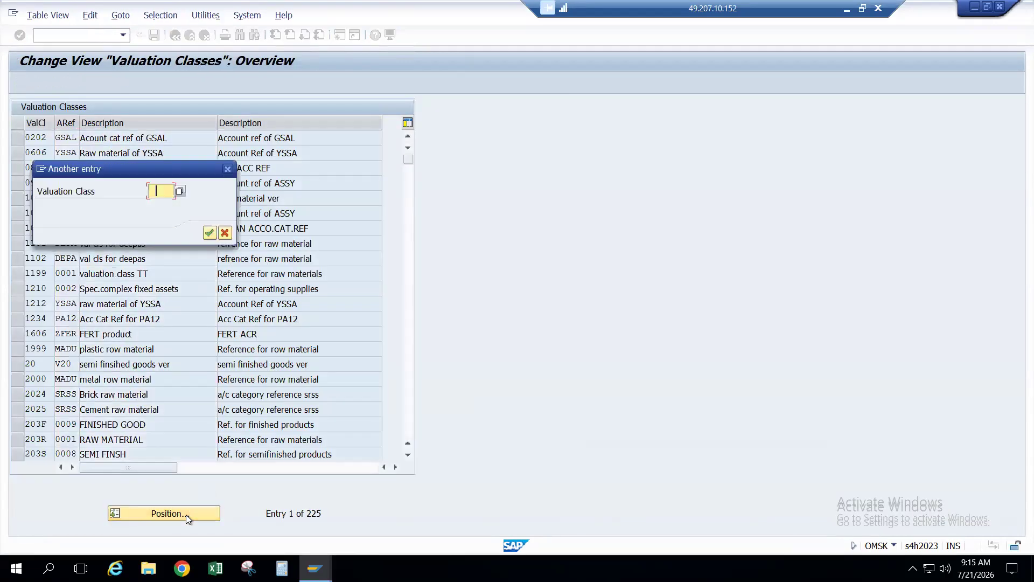
{"action": "key", "text": "Return"}
{"action": "key", "text": "Return"}
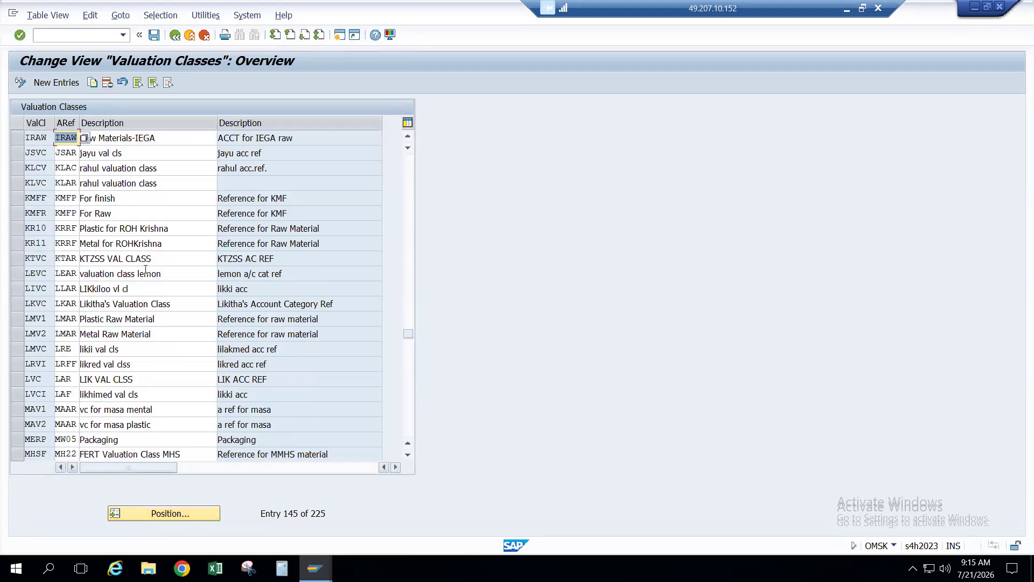
{"action": "left_click", "coordinate": [36, 137]}
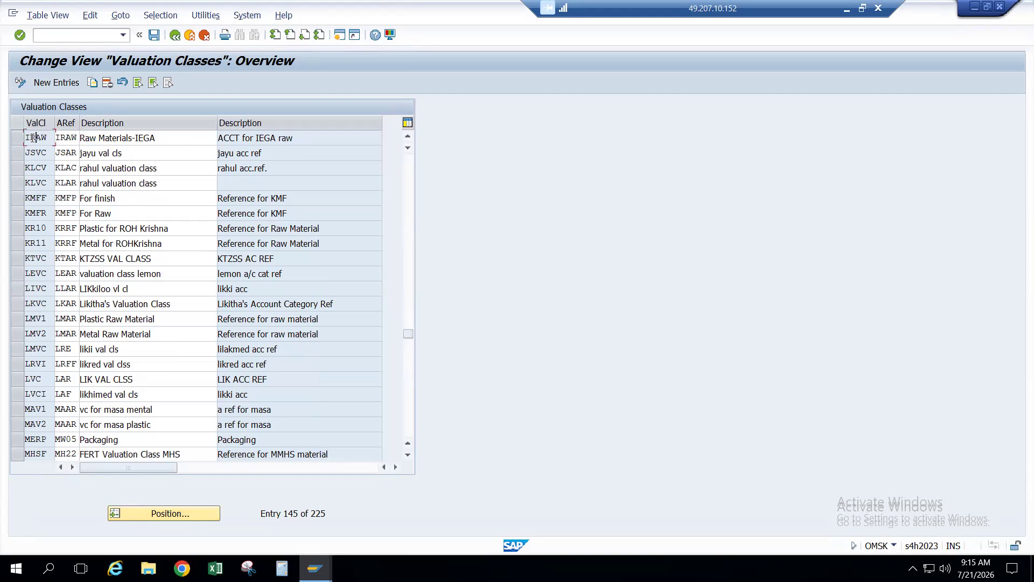
{"action": "key", "text": "alt+Tab"}
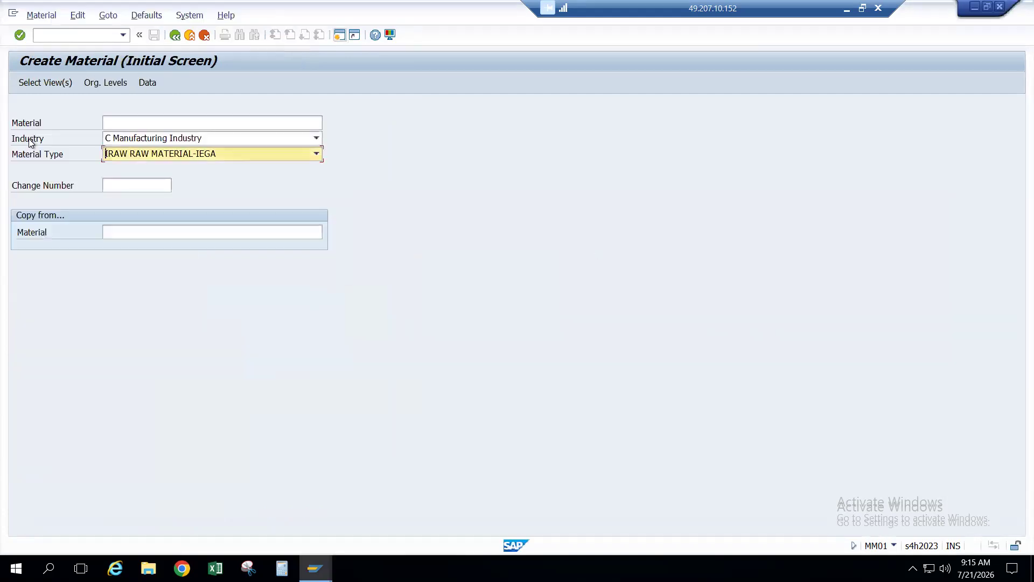
Step: Deselect the three Sales views, Sales Text and MRP 1–4, then clear the old plant value
{"action": "key", "text": "Return"}
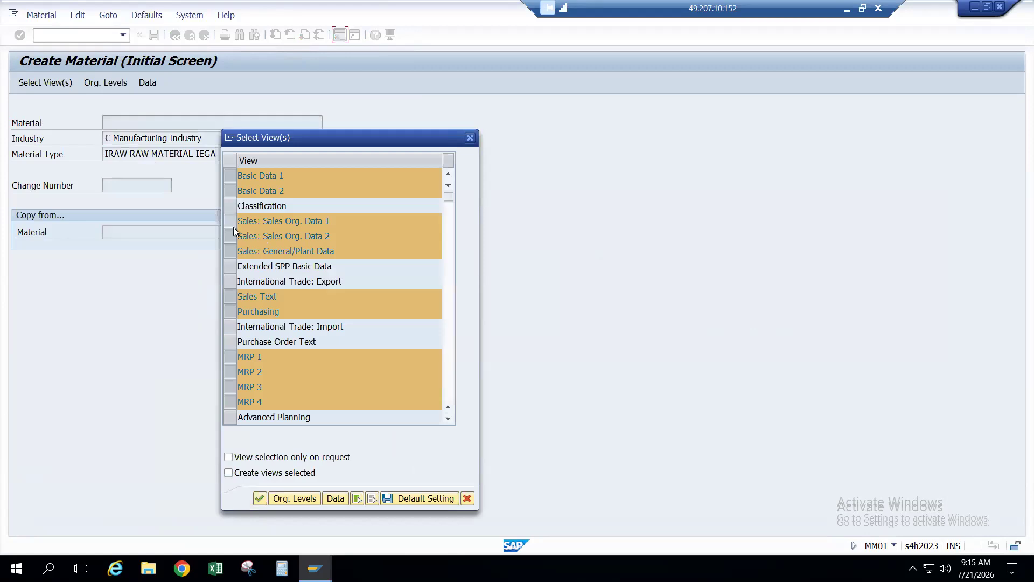
{"action": "left_click", "coordinate": [234, 228]}
{"action": "left_click", "coordinate": [233, 237]}
{"action": "left_click", "coordinate": [233, 252]}
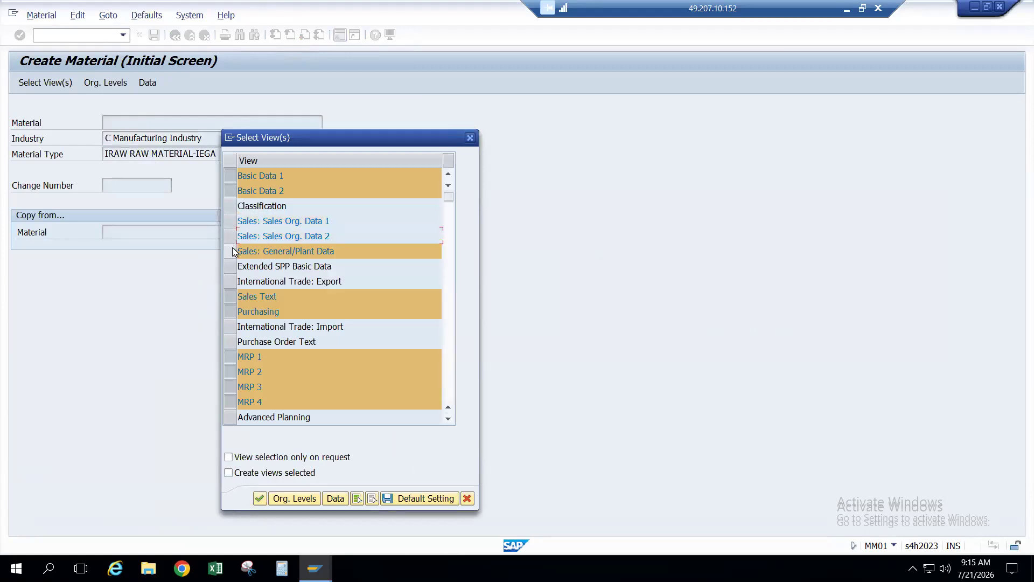
{"action": "left_click", "coordinate": [237, 297]}
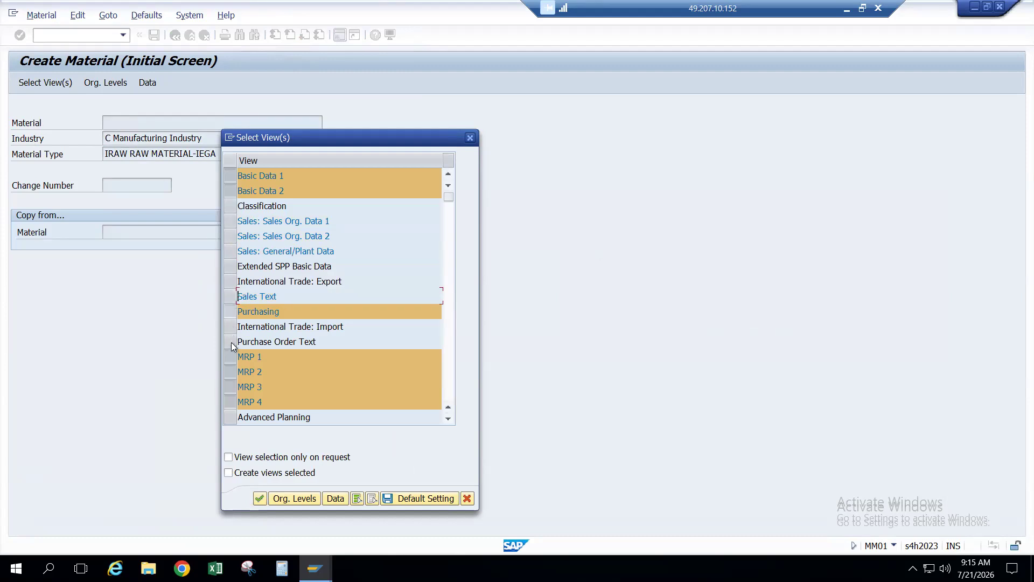
{"action": "left_click", "coordinate": [232, 356]}
{"action": "left_click", "coordinate": [232, 376]}
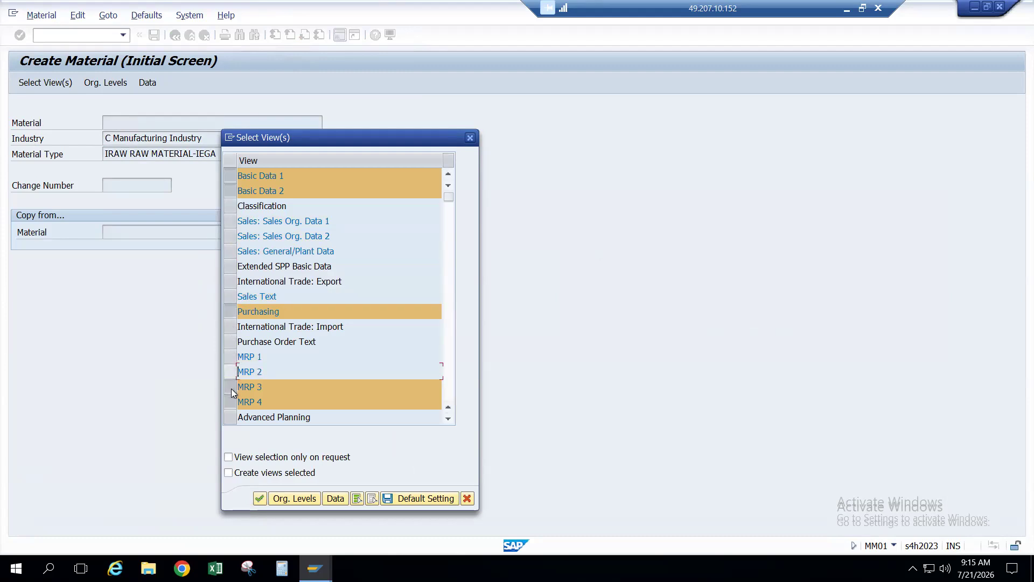
{"action": "left_click", "coordinate": [233, 389]}
{"action": "left_click", "coordinate": [233, 401]}
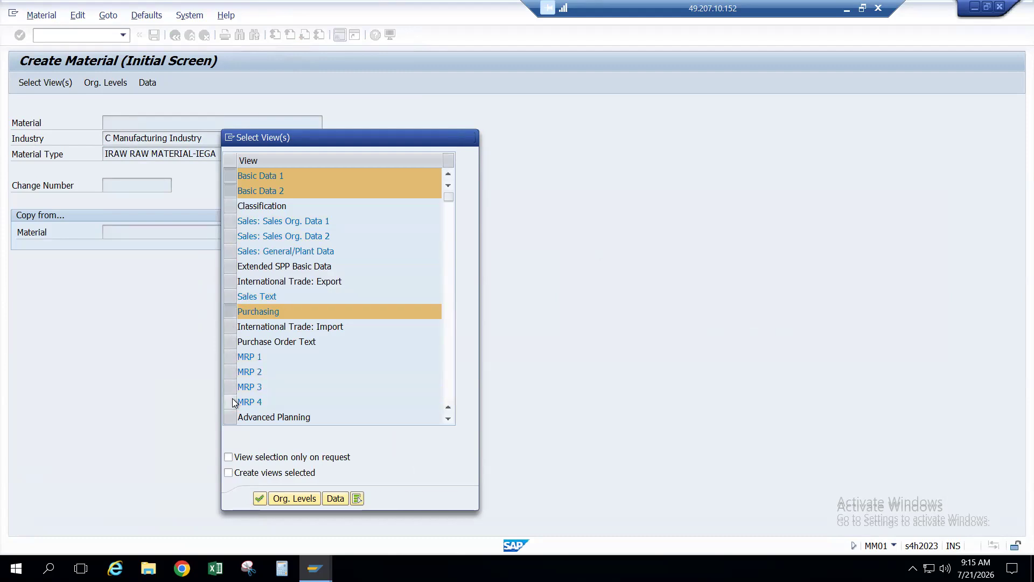
{"action": "key", "text": "Return"}
{"action": "key", "text": "BackSpace"}
Step: Set plant IEGH and the storage location from history to open material 1480's Basic data 1
{"action": "type", "text": "I"}
{"action": "key", "text": "Down"}
{"action": "key", "text": "Return"}
{"action": "key", "text": "Tab"}
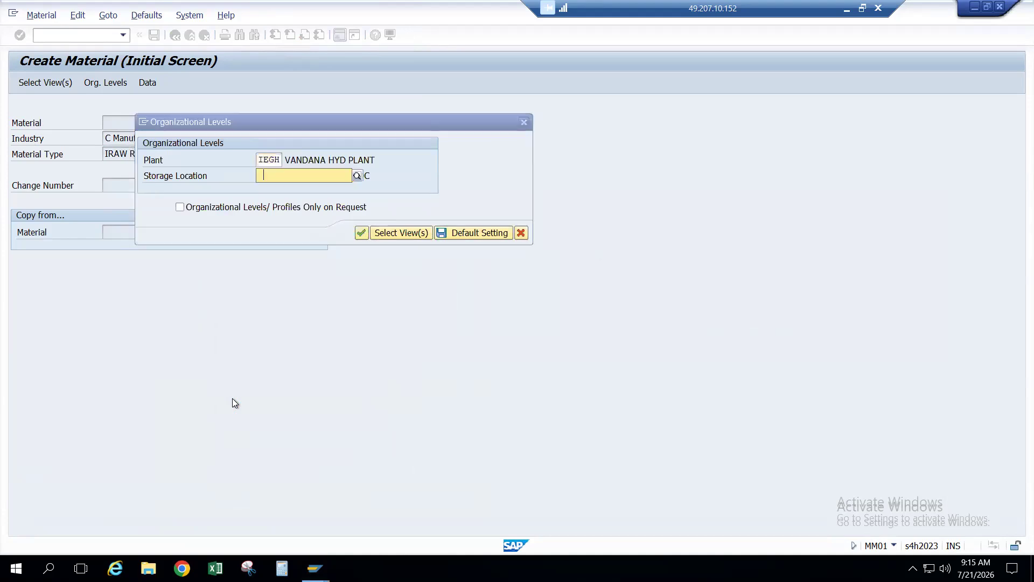
{"action": "key", "text": "BackSpace"}
{"action": "key", "text": "BackSpace"}
{"action": "key", "text": "Down"}
{"action": "key", "text": "Return"}
{"action": "key", "text": "Return"}
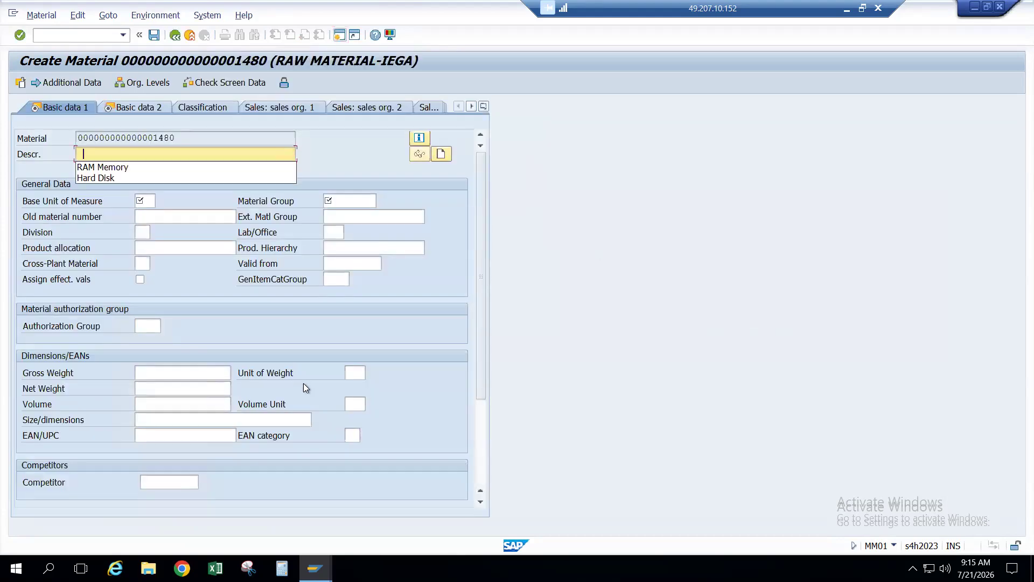
Step: Enter description RAM Memory, base unit EA and material group RVMG for material 1480
{"action": "left_click", "coordinate": [114, 168]}
{"action": "left_click", "coordinate": [141, 200]}
{"action": "type", "text": "EA"}
{"action": "key", "text": "Tab"}
{"action": "type", "text": "RVMG"}
Step: Advance through Basic data 2, Purchasing and the plant/storage views toward Accounting 1
{"action": "key", "text": "Return"}
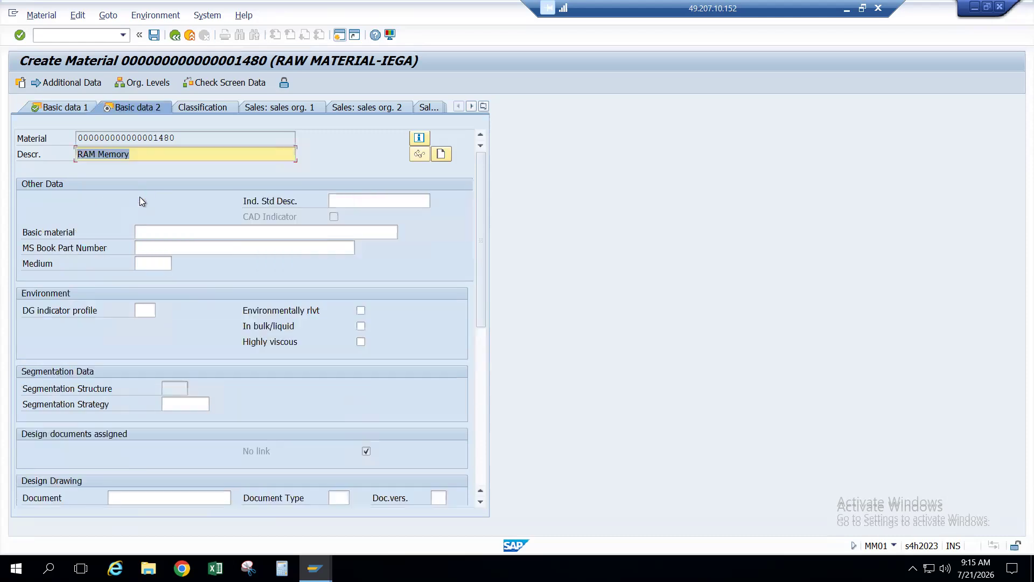
{"action": "key", "text": "Return"}
{"action": "key", "text": "Return"}
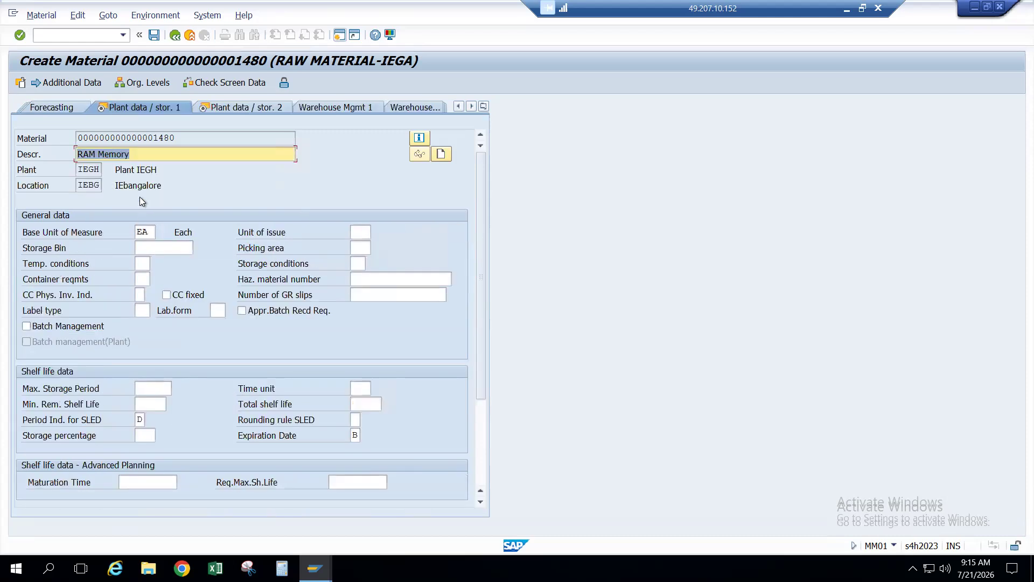
{"action": "key", "text": "Return"}
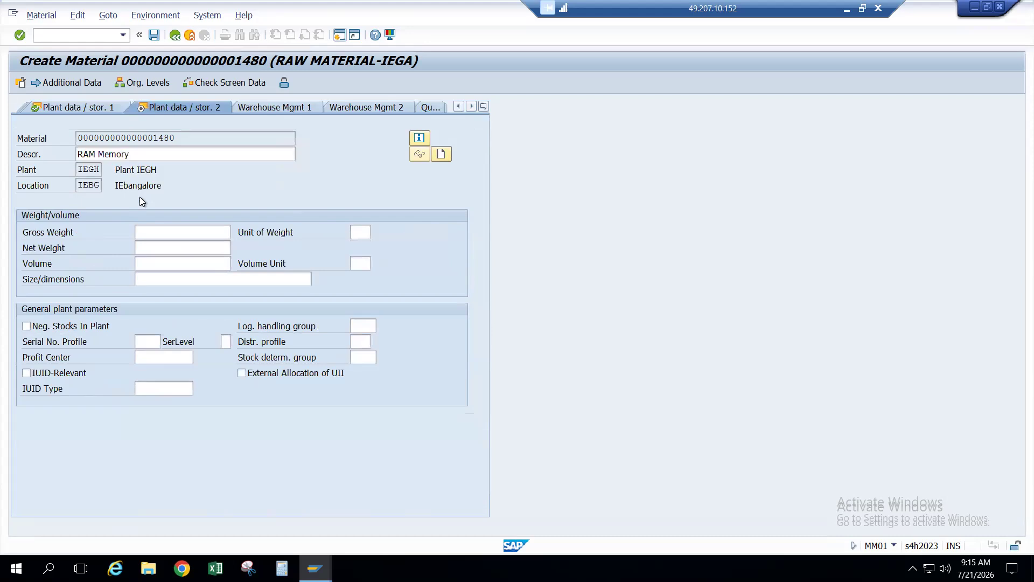
{"action": "key", "text": "Return"}
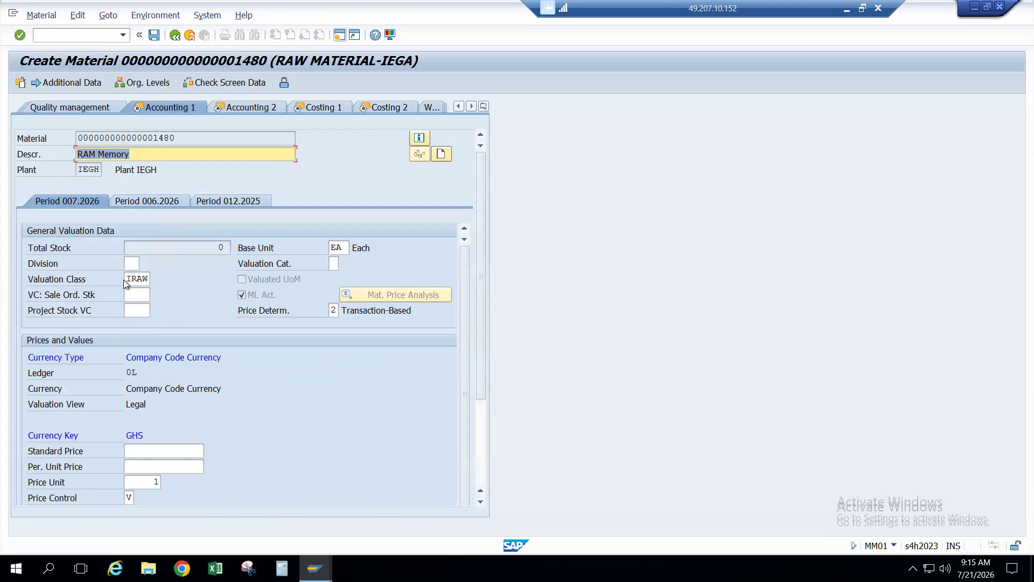
{"action": "key", "text": "alt+Tab"}
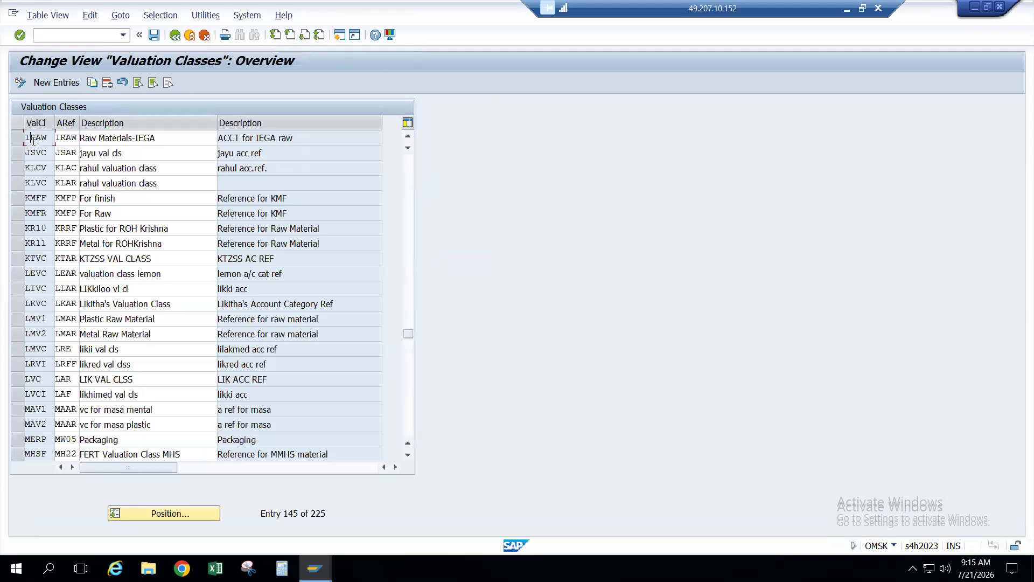
{"action": "key", "text": "alt+Tab"}
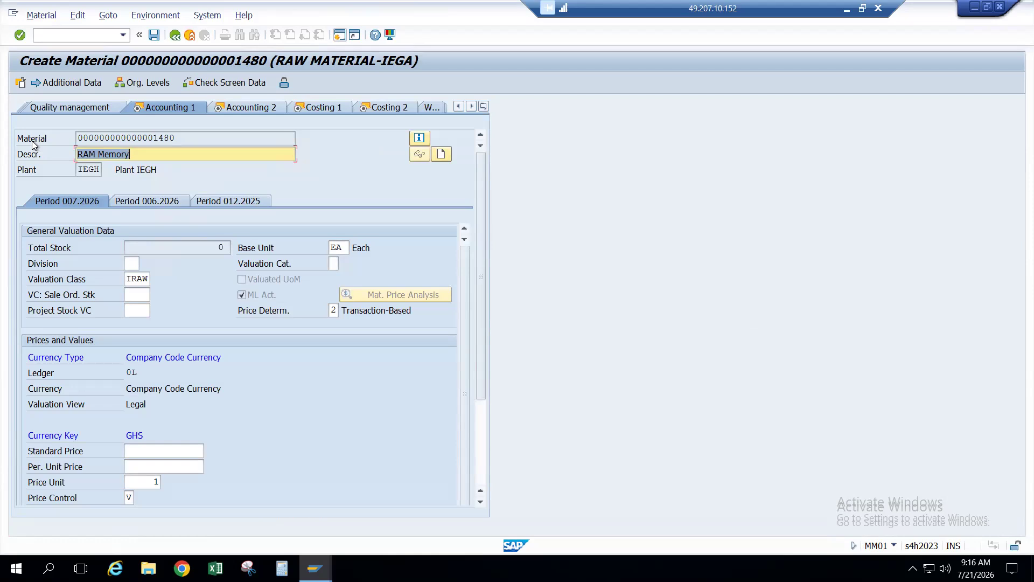
{"action": "left_click", "coordinate": [138, 279]}
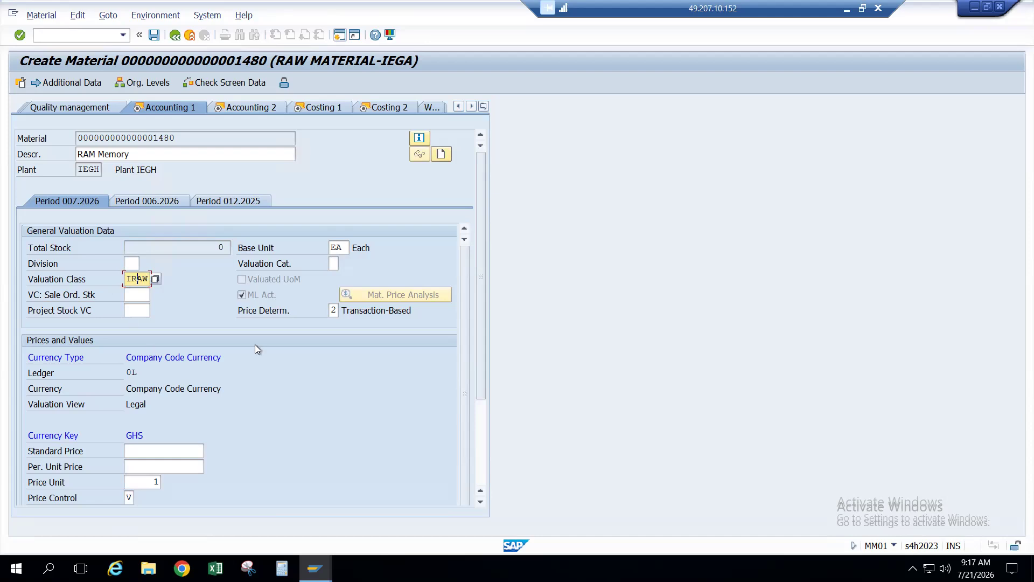
{"action": "scroll", "coordinate": [254, 344], "scroll_direction": "down", "scroll_amount": 3}
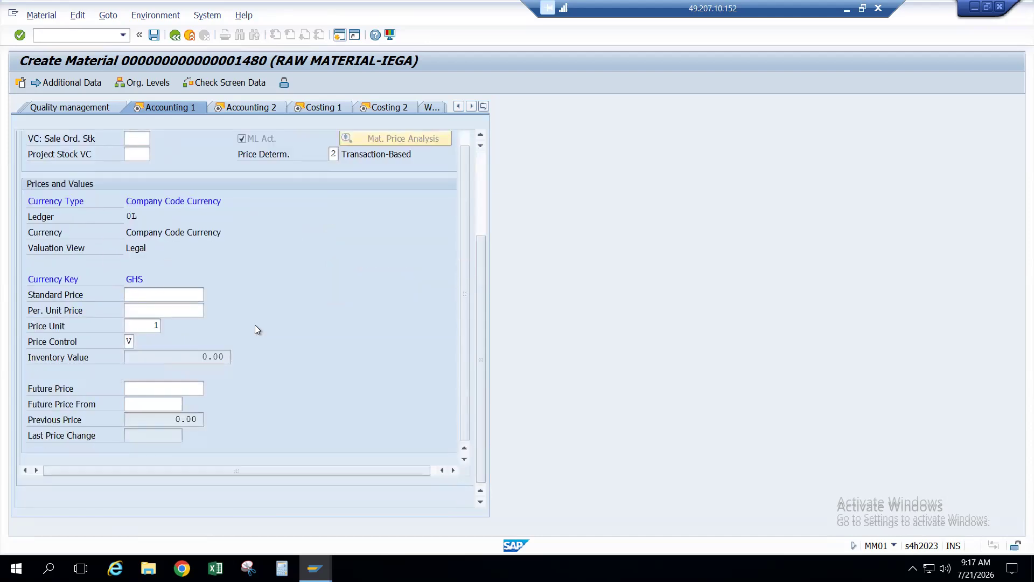
{"action": "scroll", "coordinate": [254, 324], "scroll_direction": "up", "scroll_amount": 2}
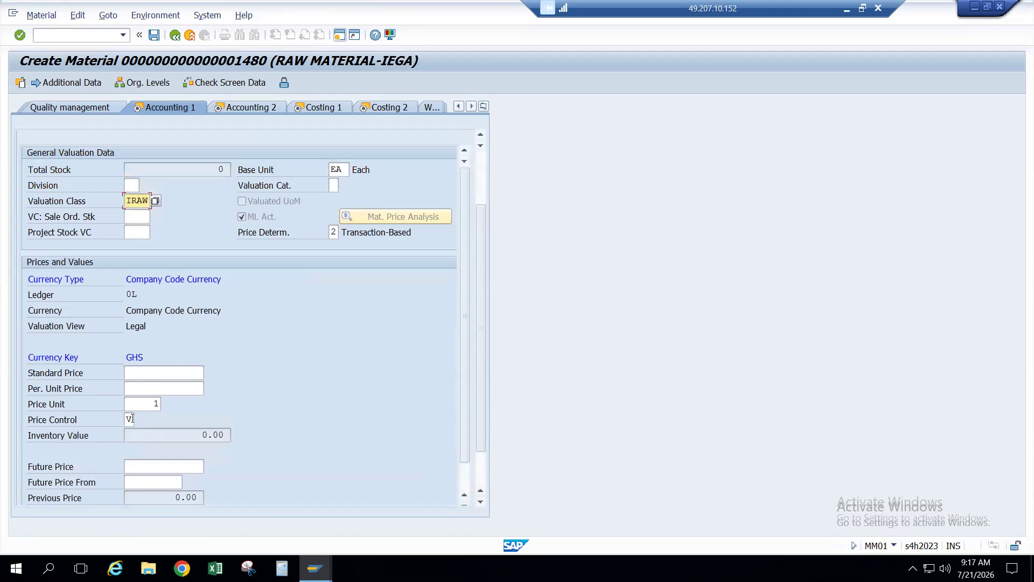
{"action": "left_click", "coordinate": [130, 419]}
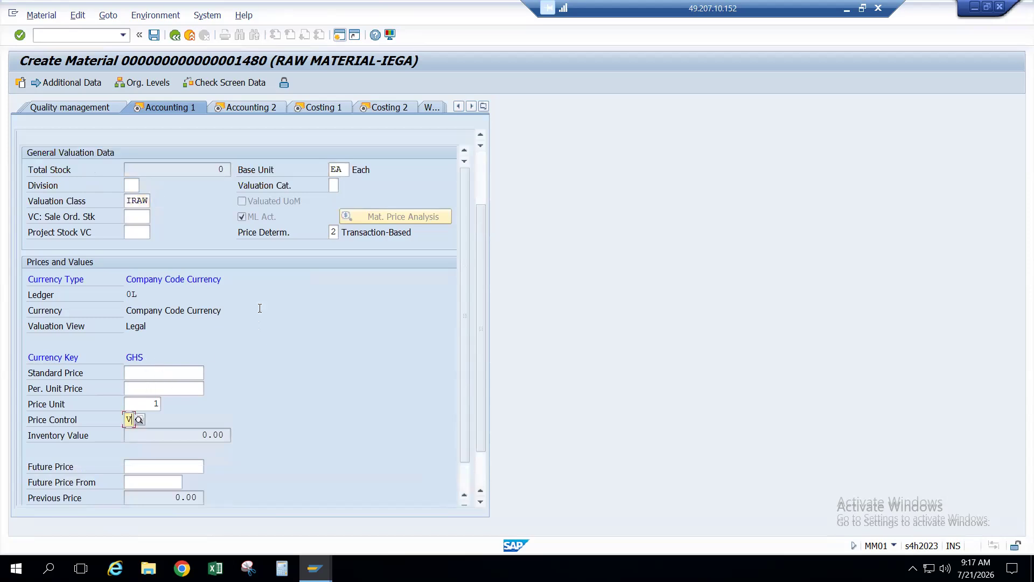
{"action": "left_click", "coordinate": [140, 420]}
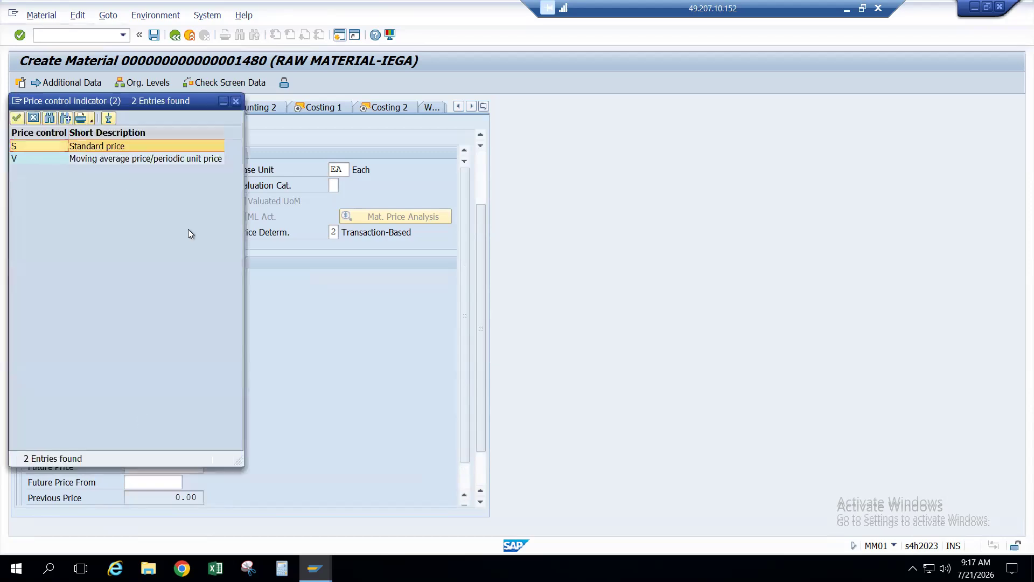
{"action": "left_click", "coordinate": [33, 158]}
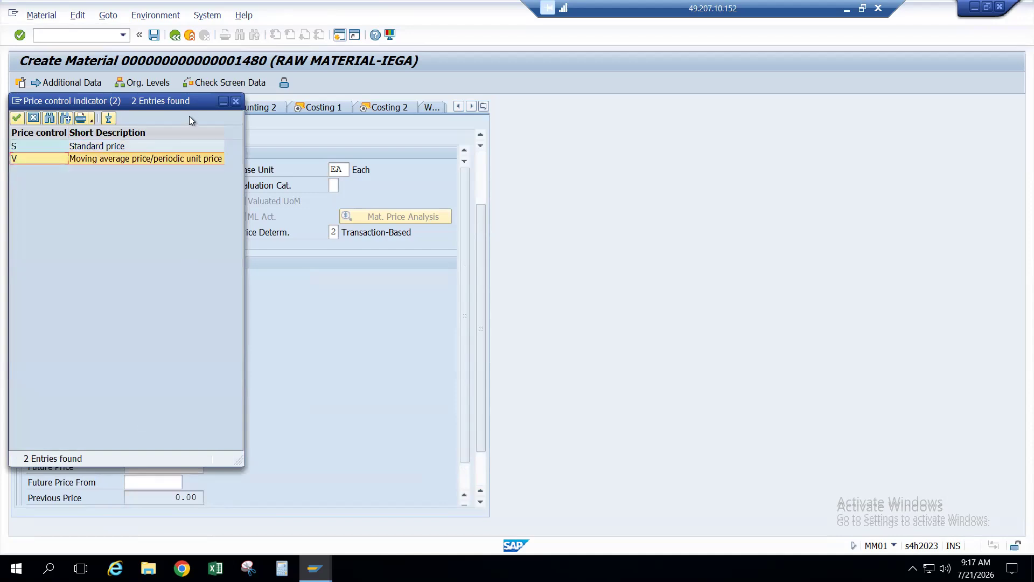
{"action": "left_click", "coordinate": [237, 101]}
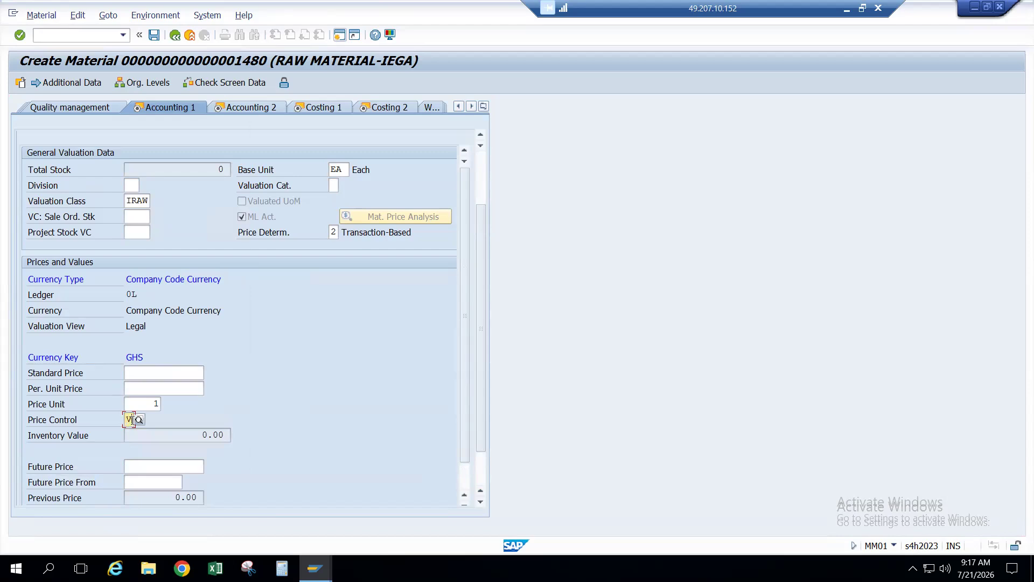
{"action": "left_click", "coordinate": [139, 419]}
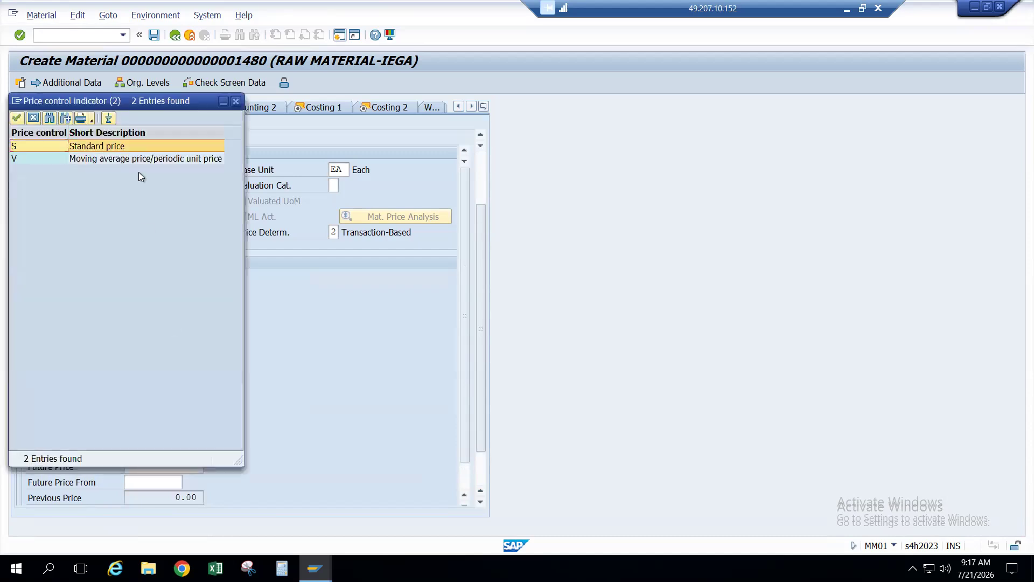
{"action": "left_click", "coordinate": [137, 160]}
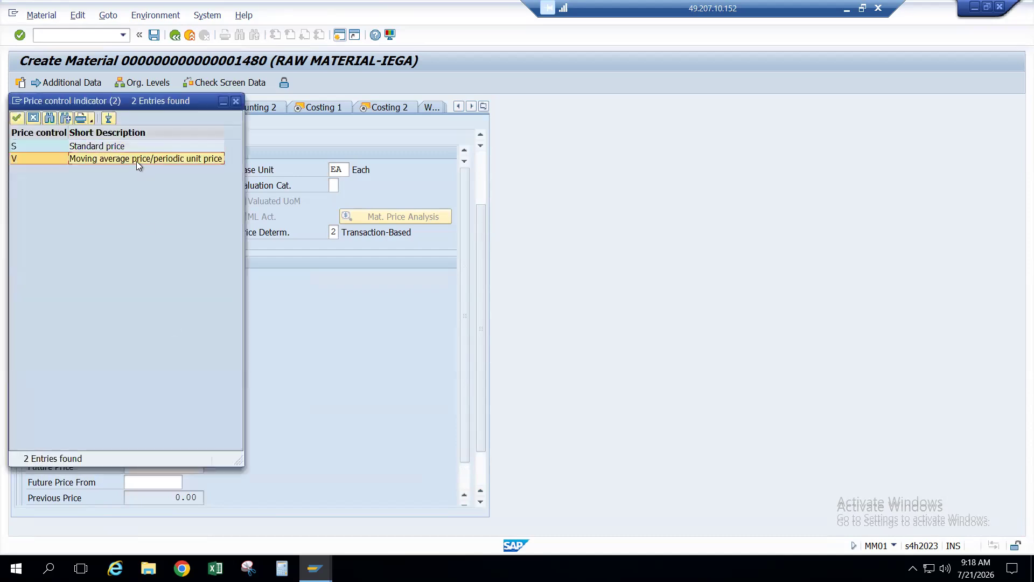
{"action": "left_click", "coordinate": [236, 102]}
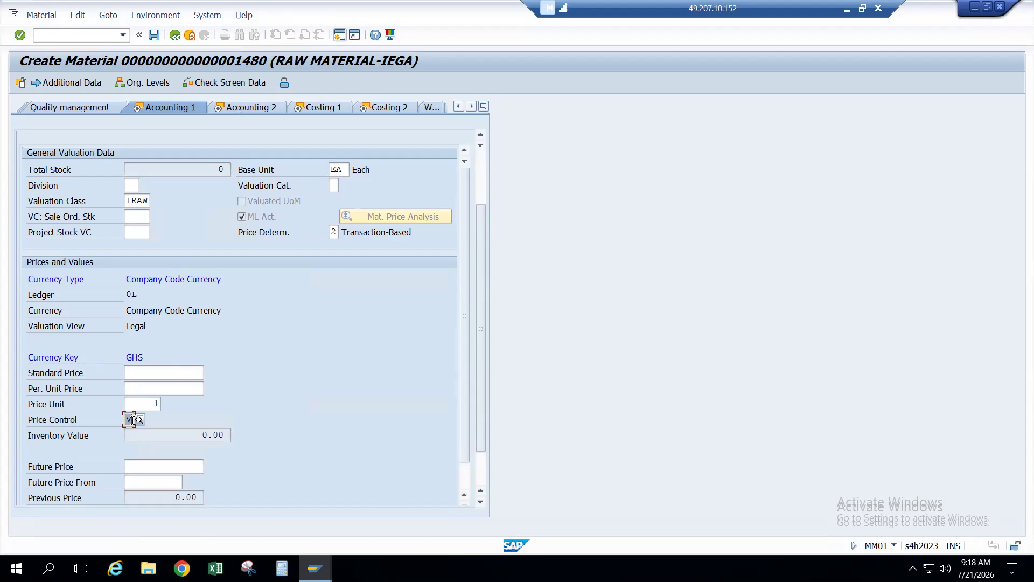
{"action": "left_click", "coordinate": [73, 419]}
{"action": "left_click", "coordinate": [128, 419]}
Step: Set material 1480's price control on Accounting 1 to V (moving average price)
{"action": "key", "text": "F4"}
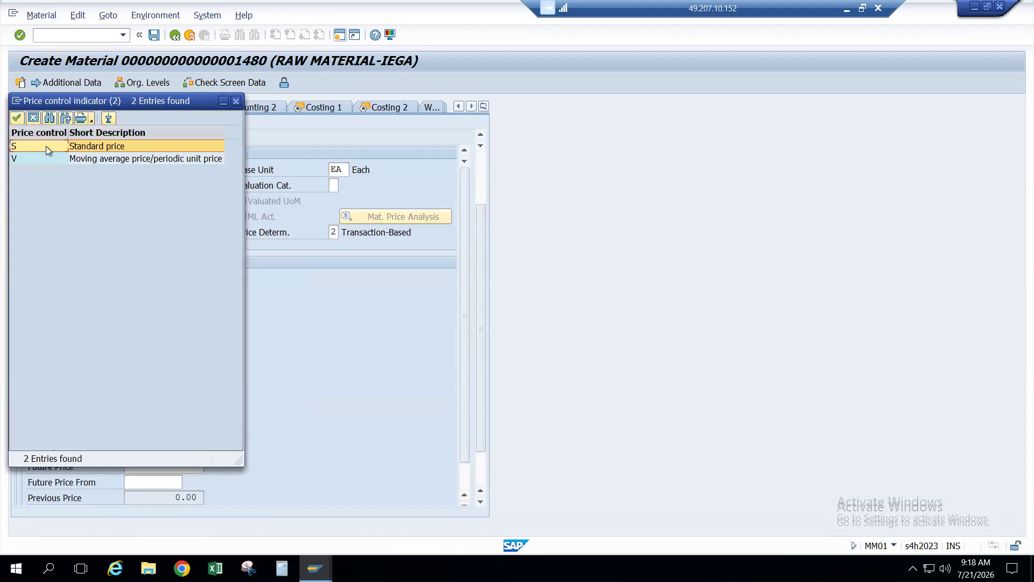
{"action": "left_click", "coordinate": [94, 149]}
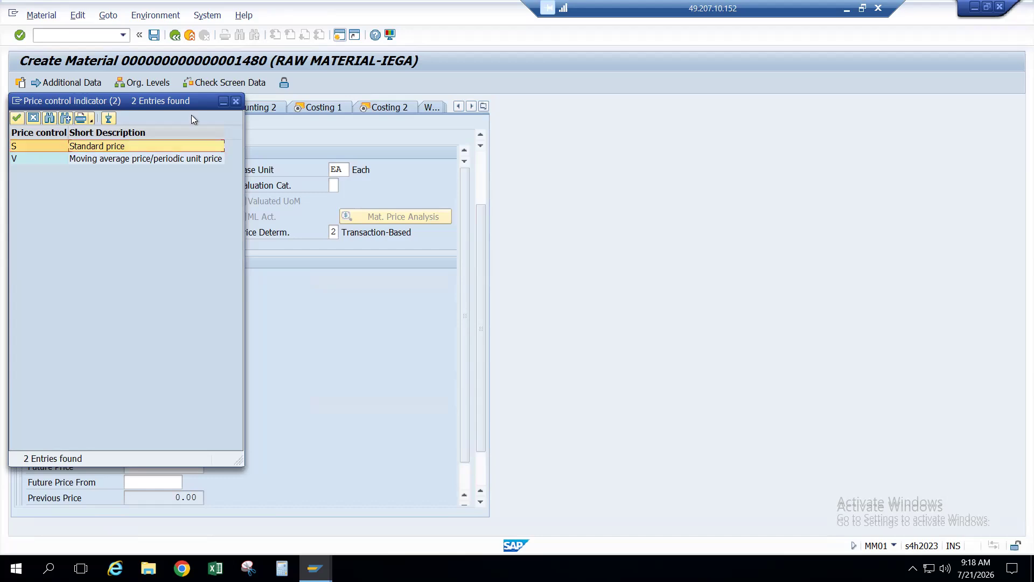
{"action": "left_click", "coordinate": [238, 99]}
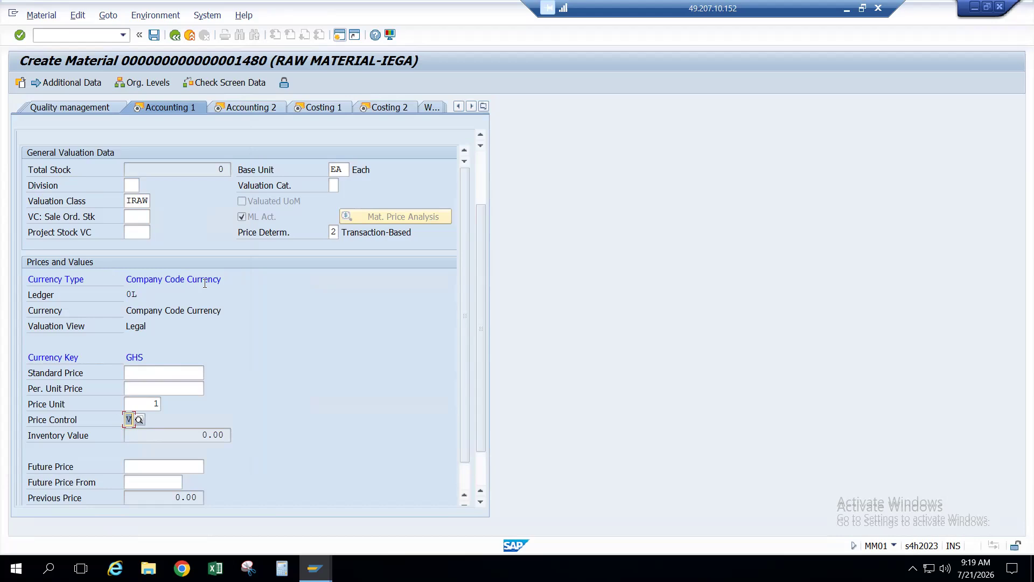
{"action": "left_click", "coordinate": [134, 419]}
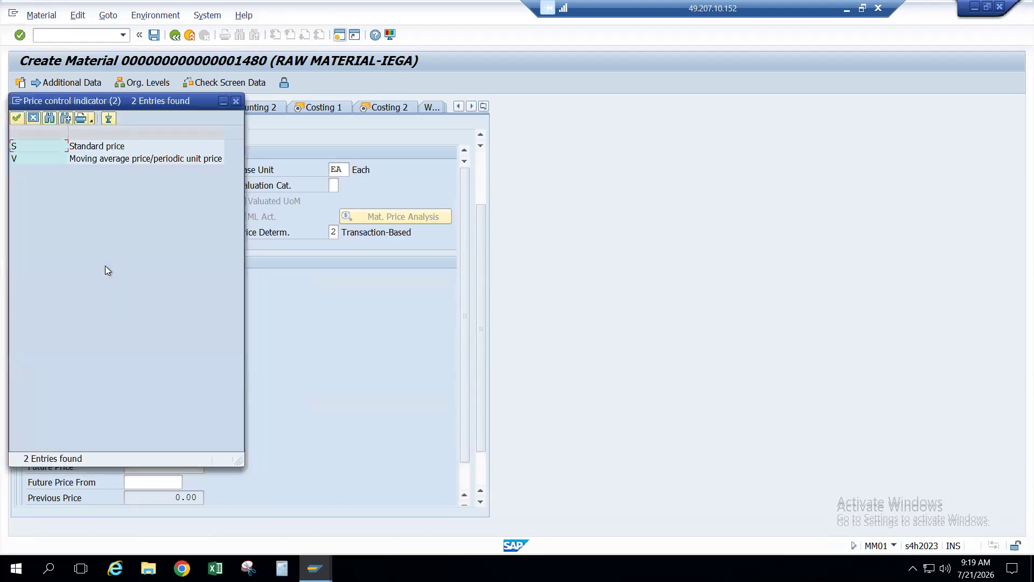
{"action": "left_click", "coordinate": [89, 160]}
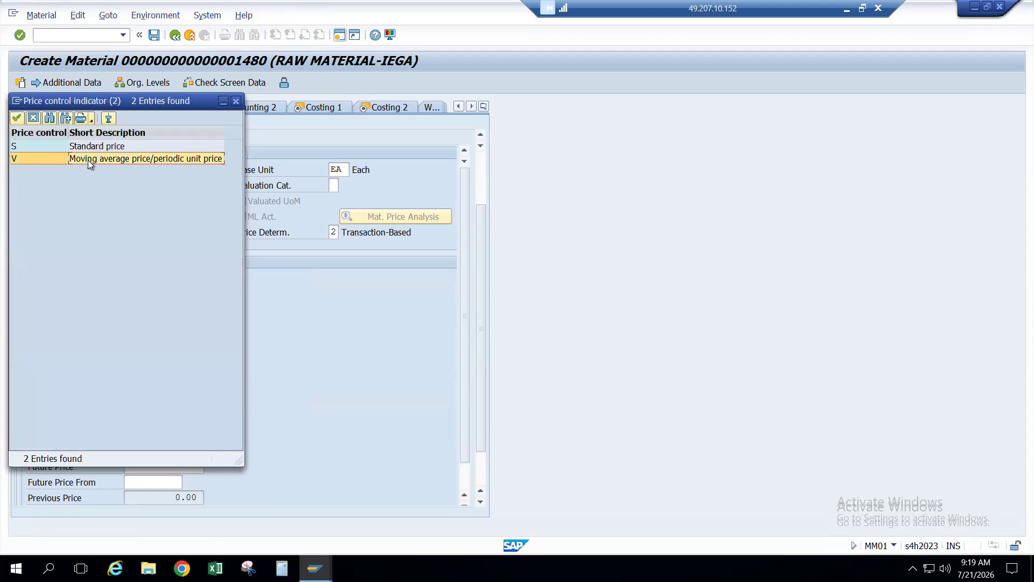
{"action": "left_click", "coordinate": [237, 101]}
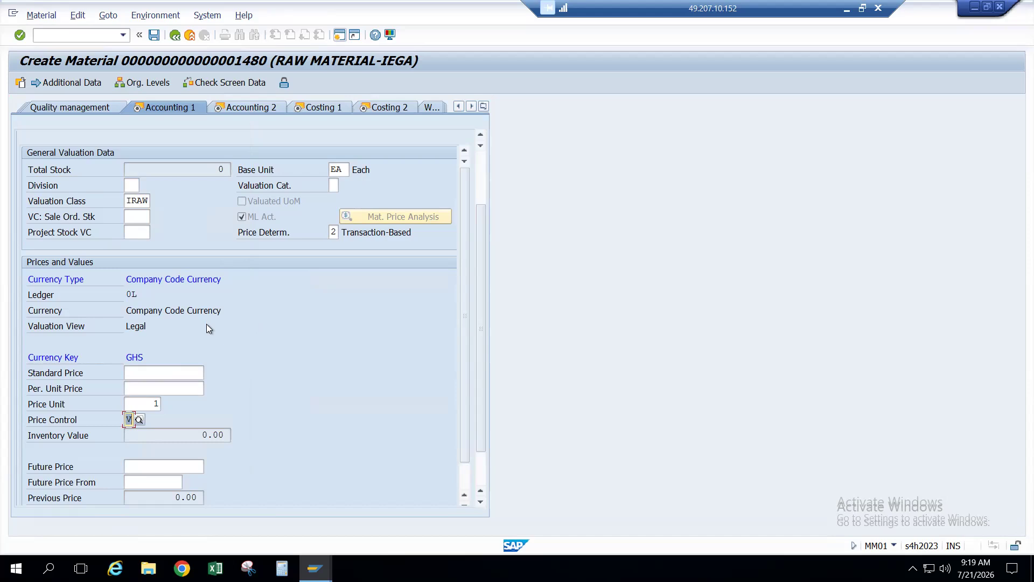
{"action": "scroll", "coordinate": [207, 326], "scroll_direction": "up", "scroll_amount": 3}
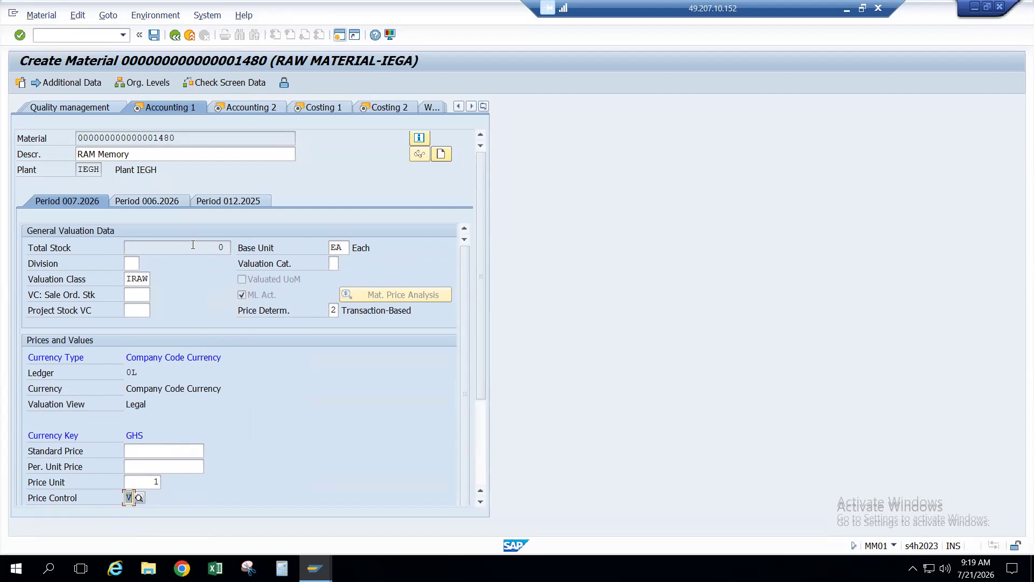
Step: Accept the moving average price warning and advance through Accounting 2, Costing 1 and Costing 2 to the save prompt
{"action": "key", "text": "Return"}
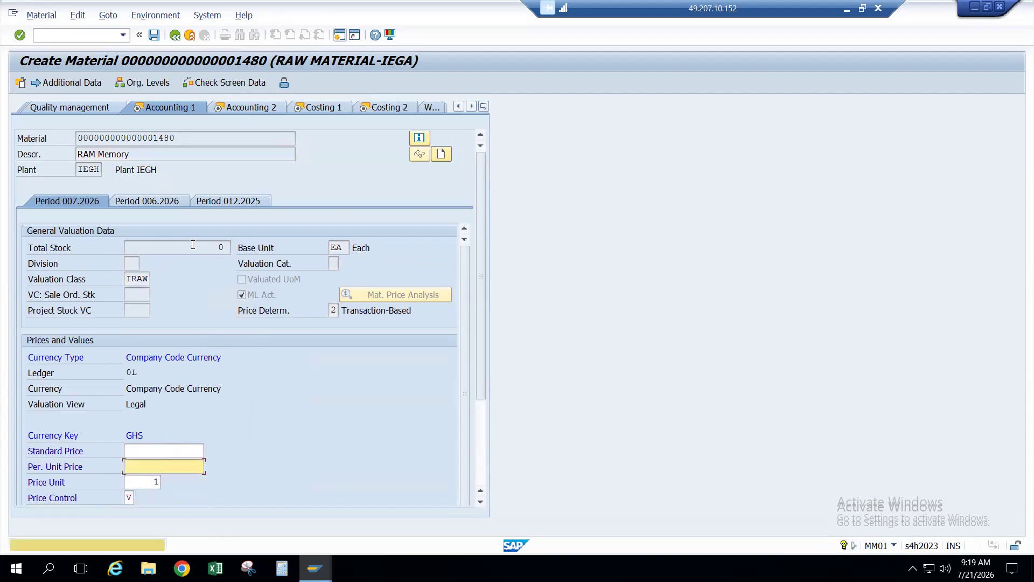
{"action": "key", "text": "Return"}
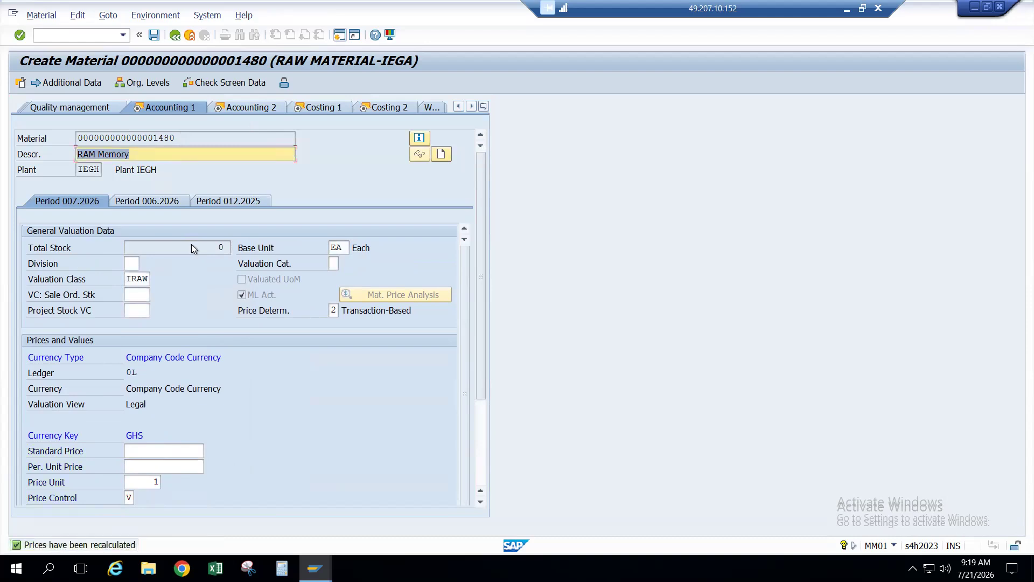
{"action": "key", "text": "Return"}
{"action": "key", "text": "Return"}
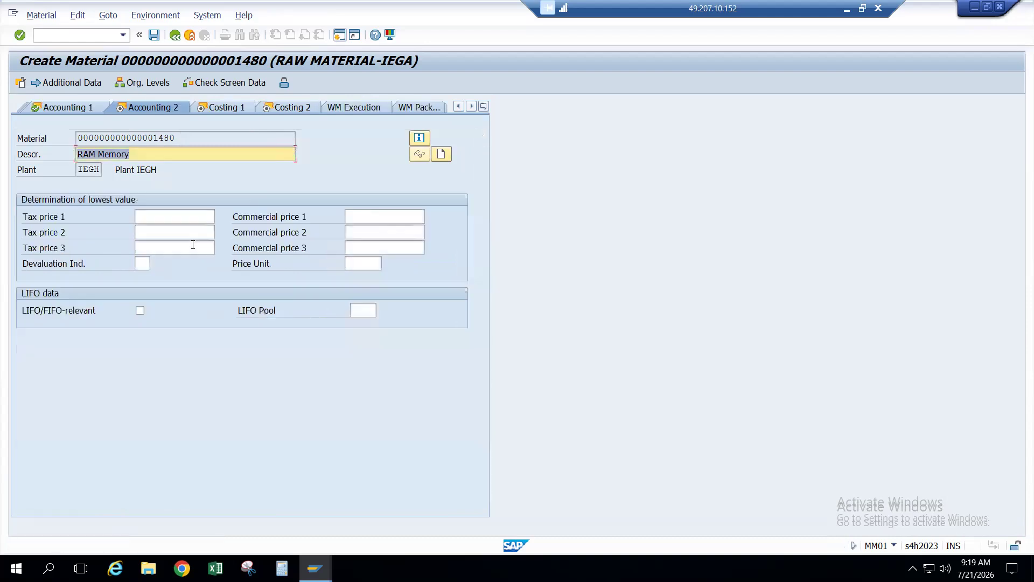
{"action": "key", "text": "Return"}
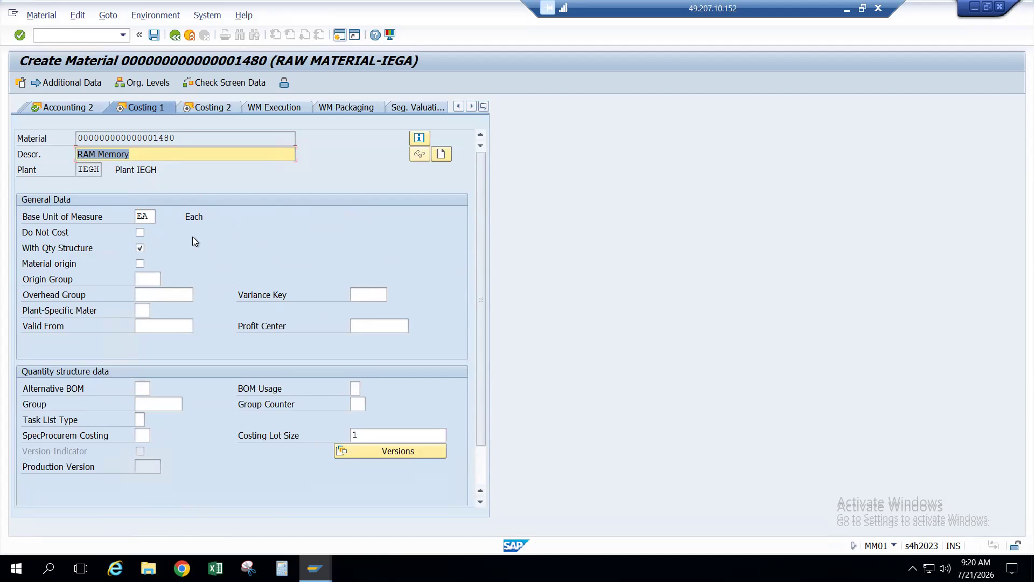
{"action": "key", "text": "Return"}
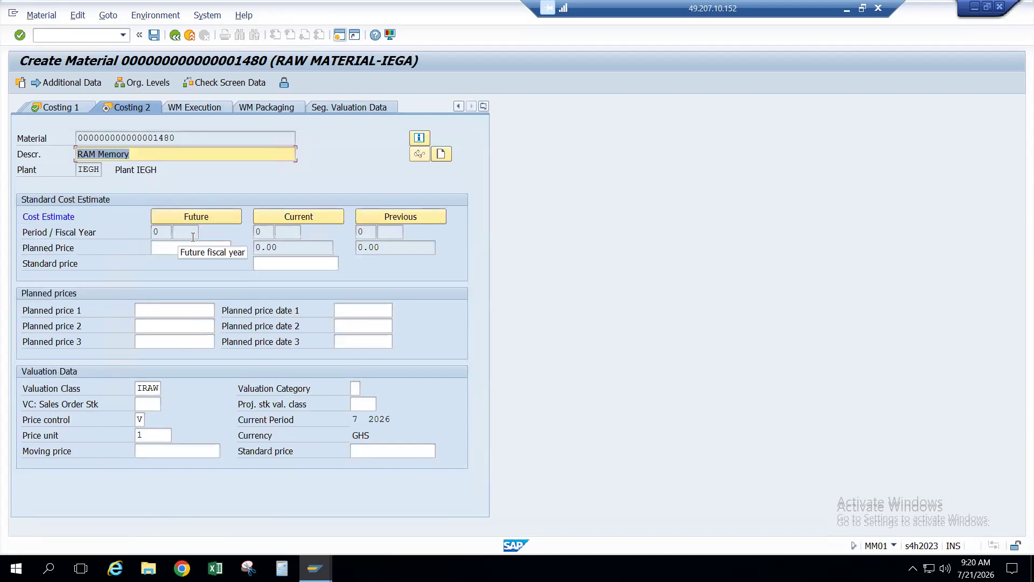
{"action": "key", "text": "Return"}
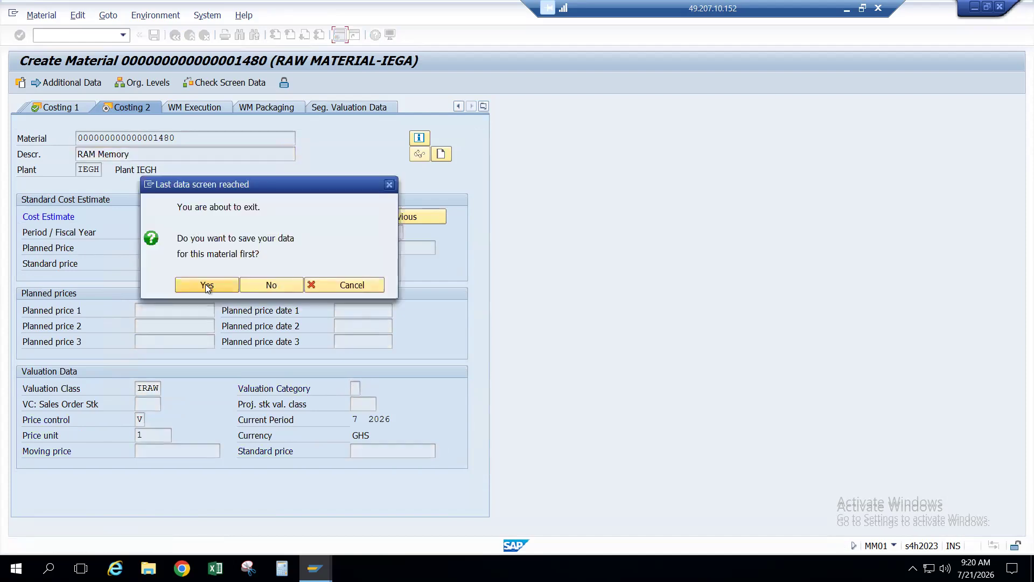
{"action": "left_click", "coordinate": [207, 286]}
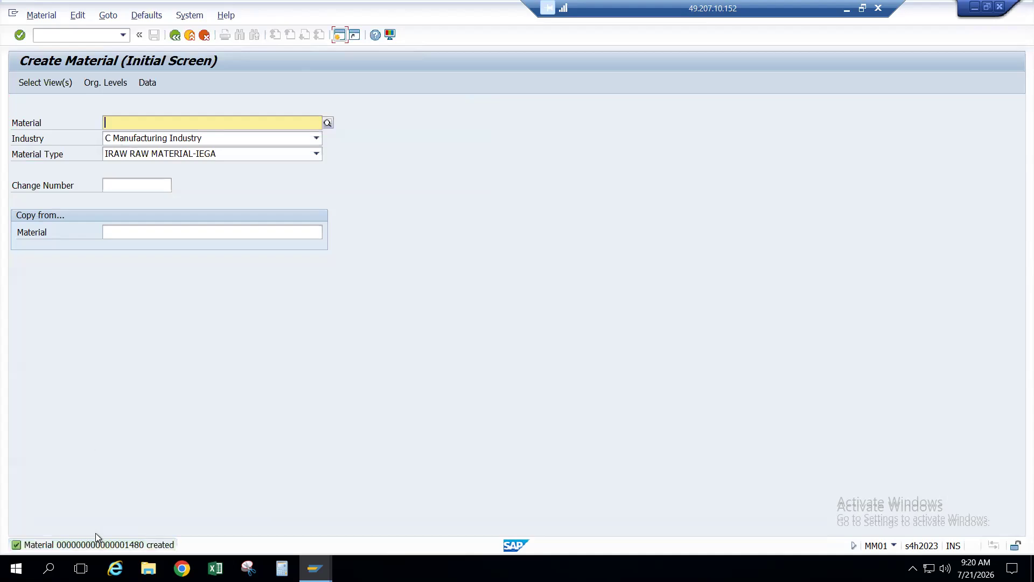
{"action": "left_click", "coordinate": [95, 545]}
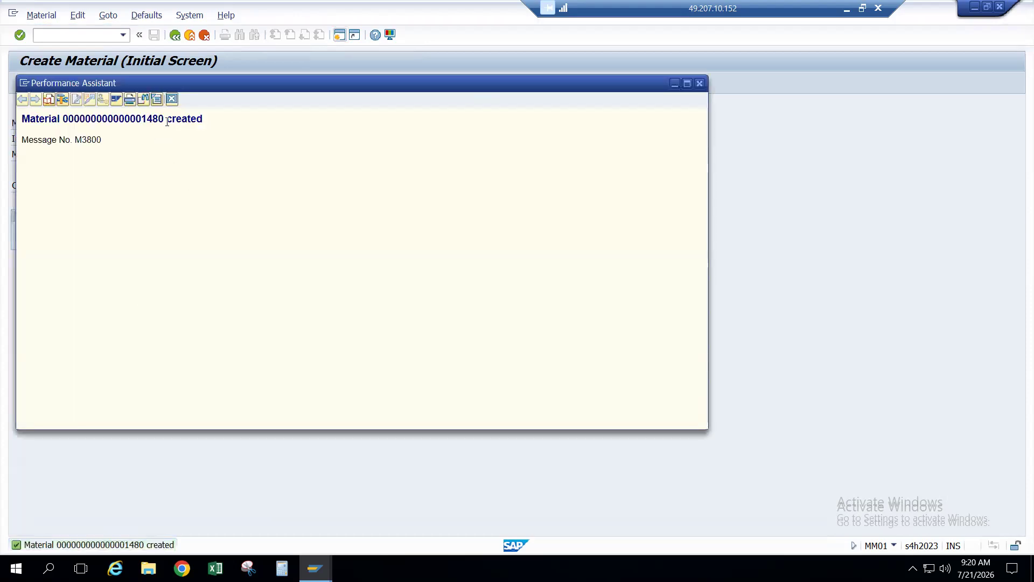
{"action": "left_click_drag", "start_coordinate": [167, 121], "coordinate": [64, 120]}
{"action": "key", "text": "ctrl+c"}
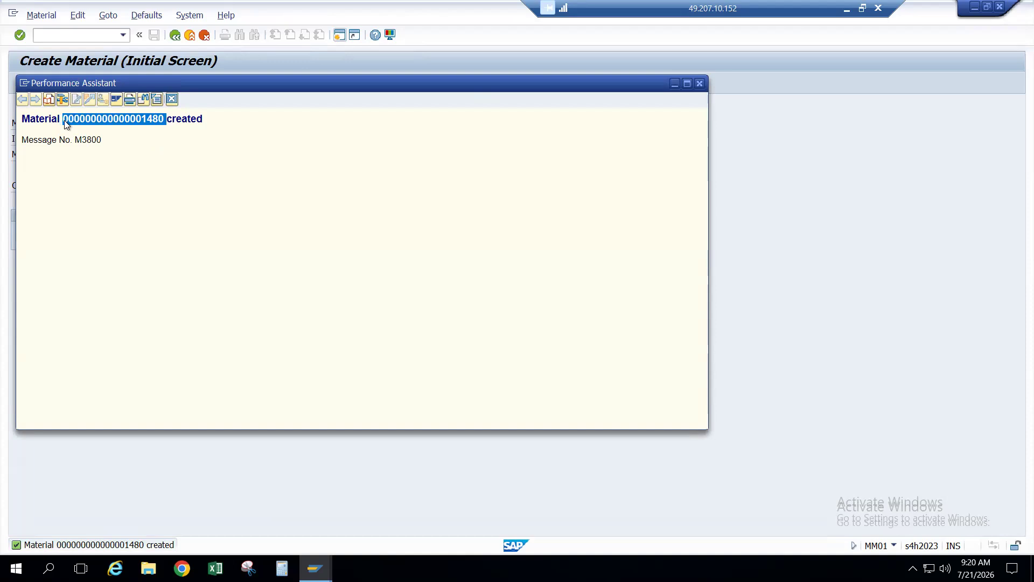
{"action": "left_click", "coordinate": [169, 99]}
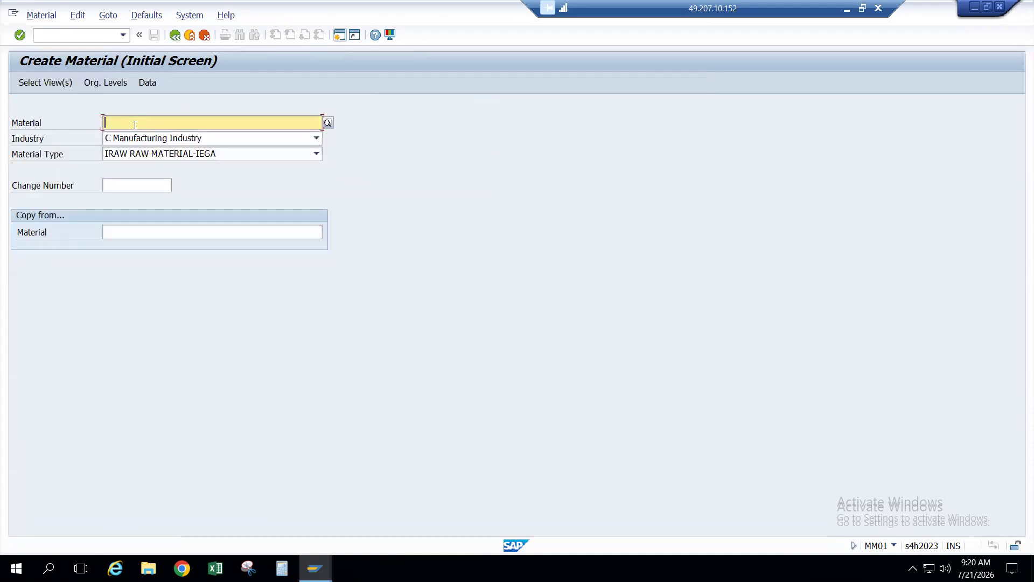
Step: Paste material 1480 into a new purchase order item with account assignment K (cost center)
{"action": "left_click", "coordinate": [186, 99]}
{"action": "key", "text": "alt+Tab"}
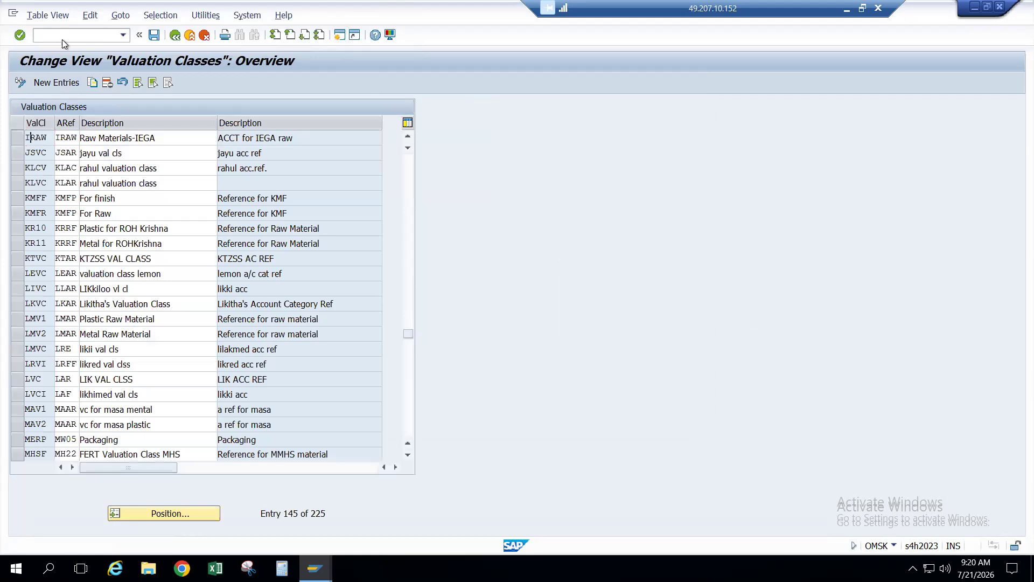
{"action": "key", "text": "alt+Tab"}
{"action": "key", "text": "Tab"}
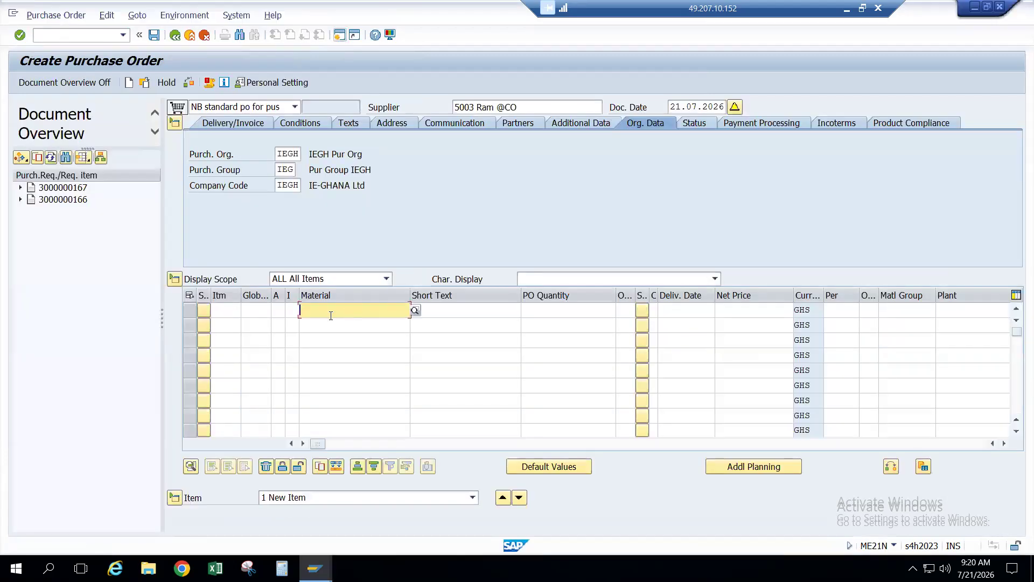
{"action": "key", "text": "ctrl+v"}
{"action": "key", "text": "Return"}
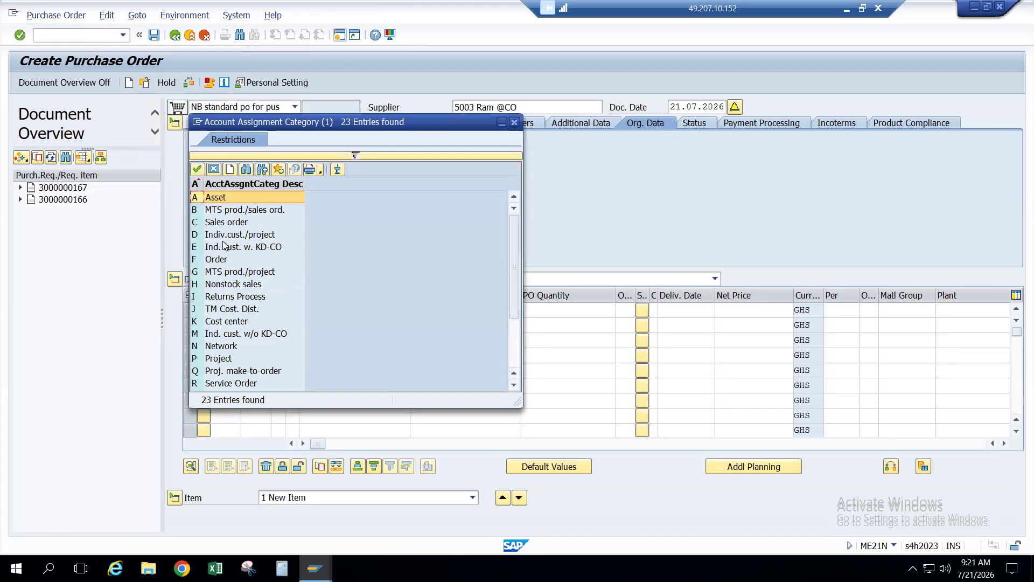
{"action": "double_click", "coordinate": [225, 320]}
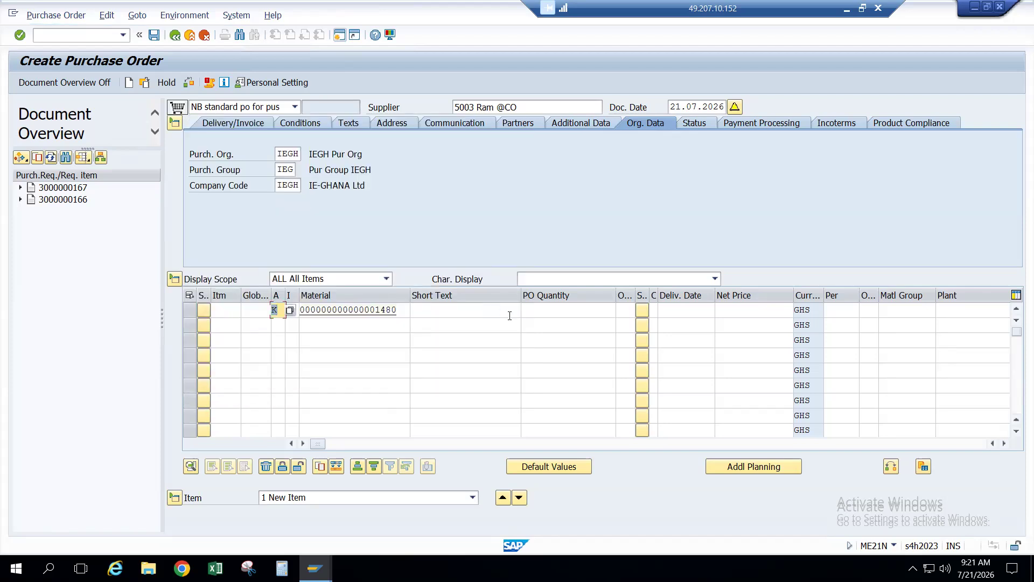
Step: Enter an order quantity of 10 for the item
{"action": "left_click", "coordinate": [561, 306]}
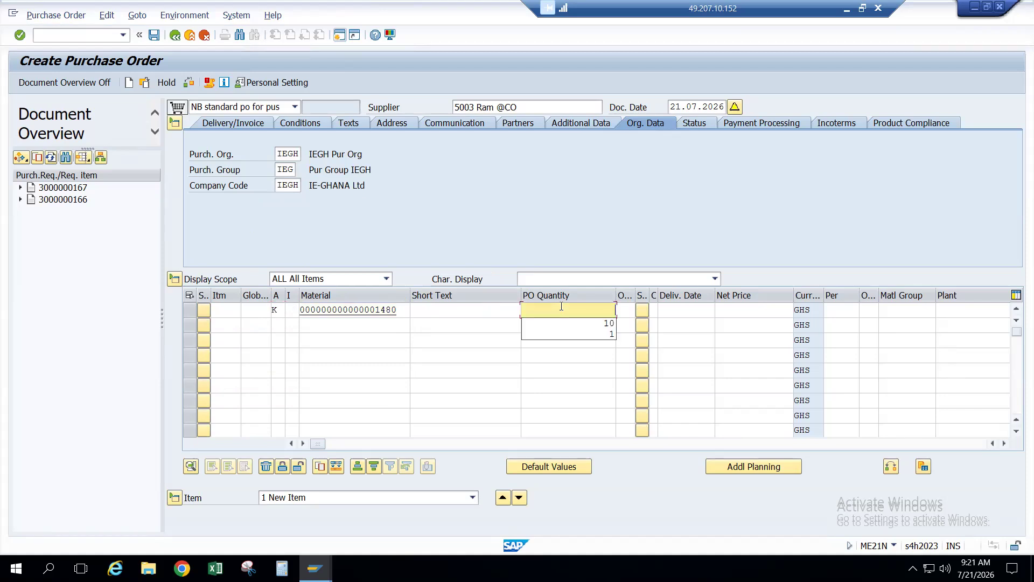
{"action": "key", "text": "Down"}
{"action": "key", "text": "Return"}
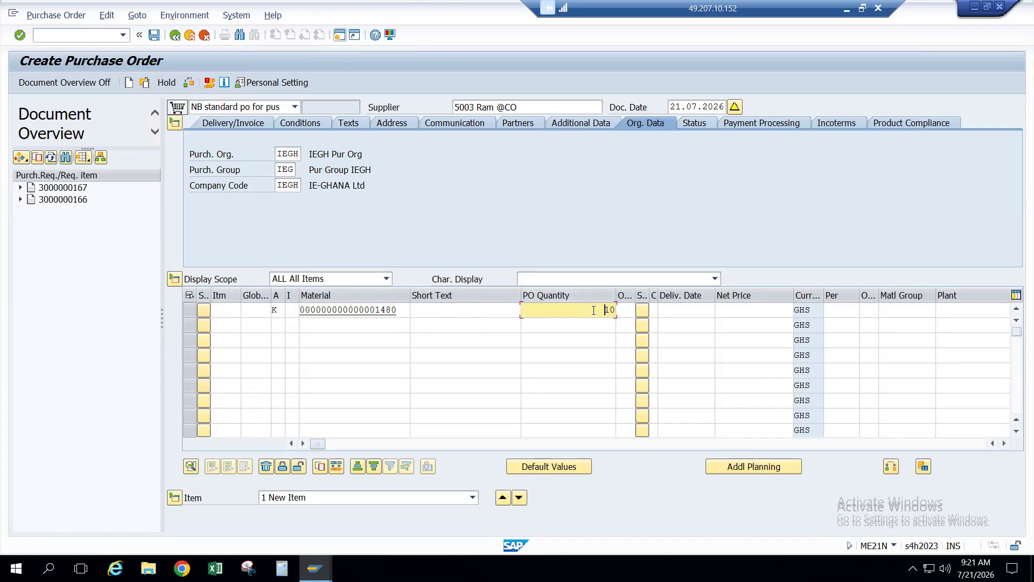
{"action": "key", "text": "Tab"}
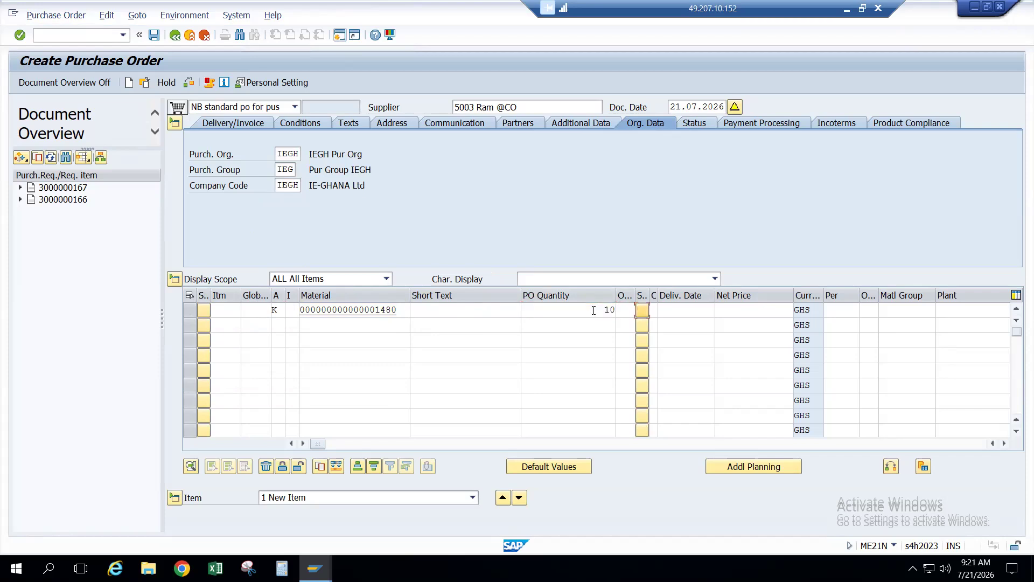
{"action": "key", "text": "Tab"}
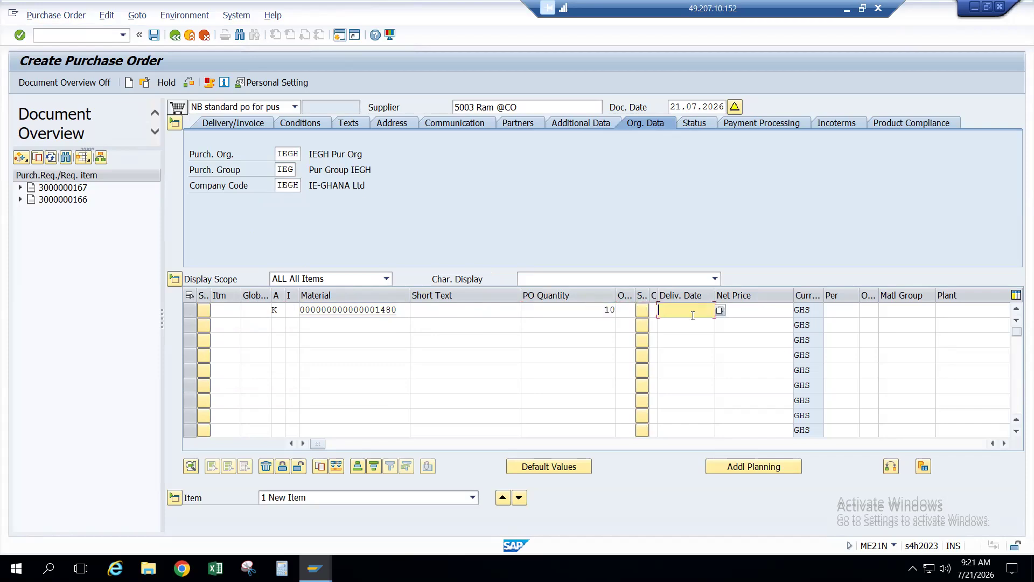
{"action": "key", "text": "Tab"}
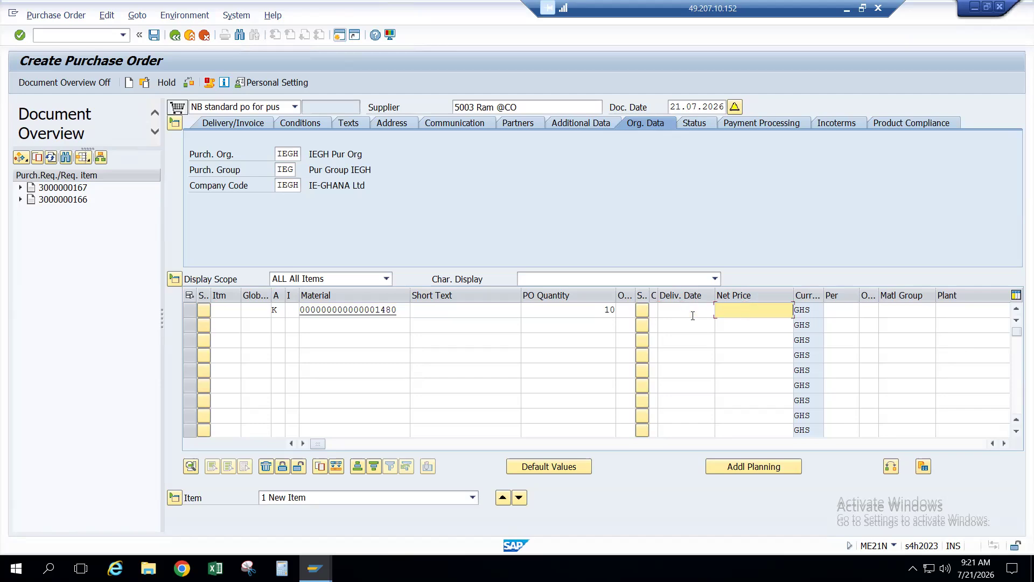
{"action": "left_click", "coordinate": [693, 316]}
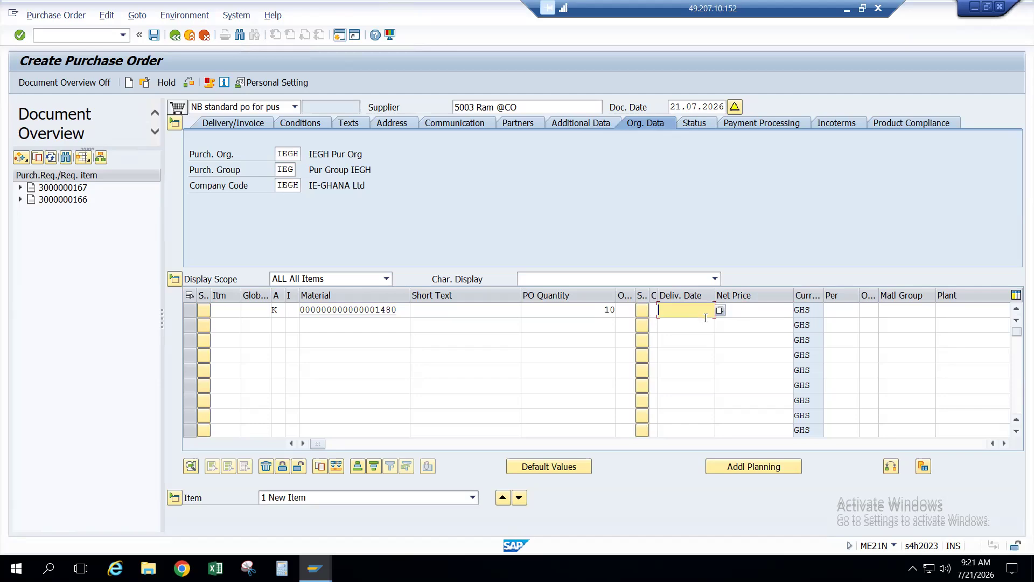
{"action": "left_click", "coordinate": [767, 311]}
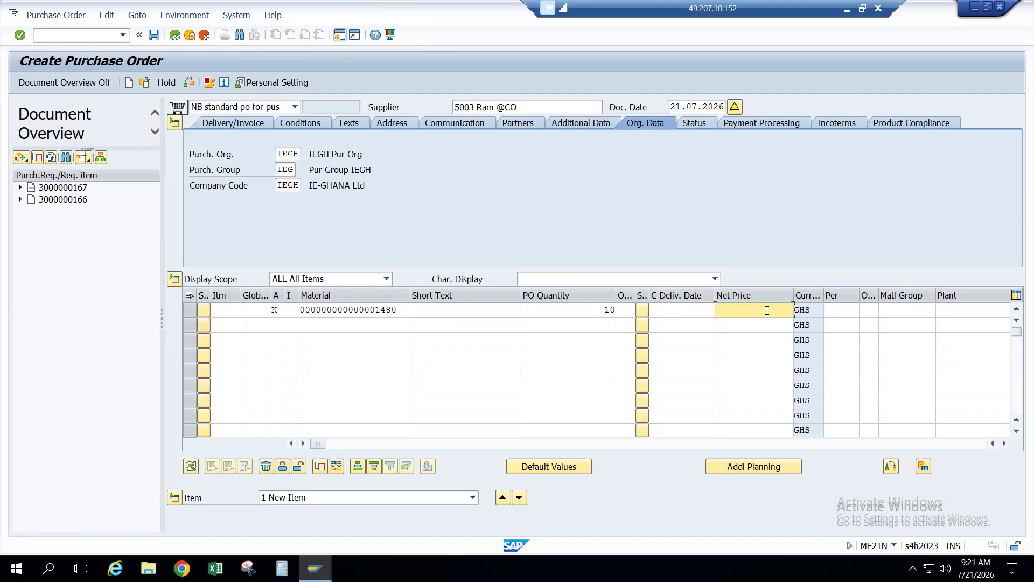
Step: Enter plant IEGH and storage location IEBG and confirm the item
{"action": "key", "text": "Tab"}
{"action": "key", "text": "Tab"}
{"action": "key", "text": "Tab"}
{"action": "key", "text": "Tab"}
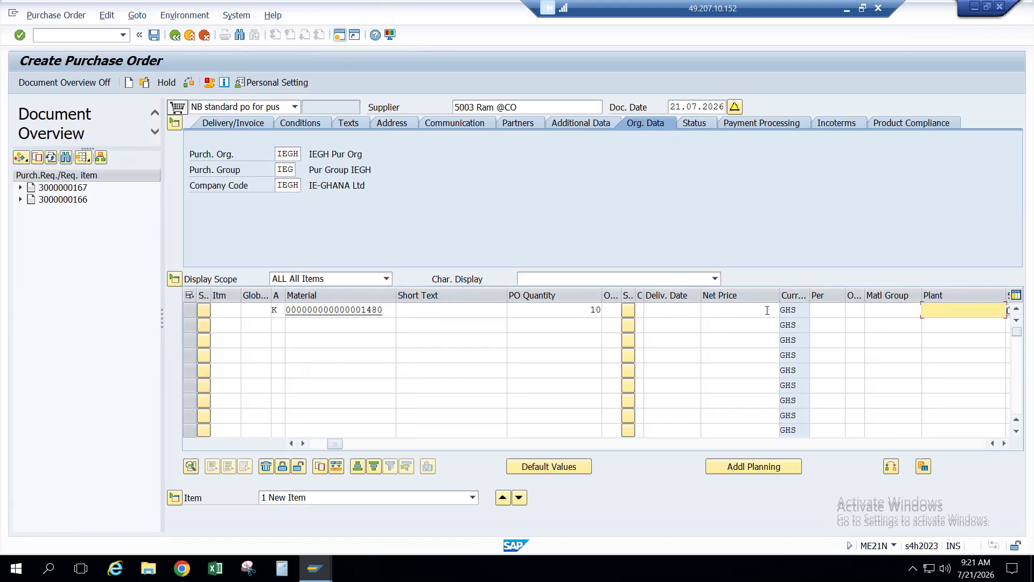
{"action": "type", "text": "IEGH"}
{"action": "key", "text": "Tab"}
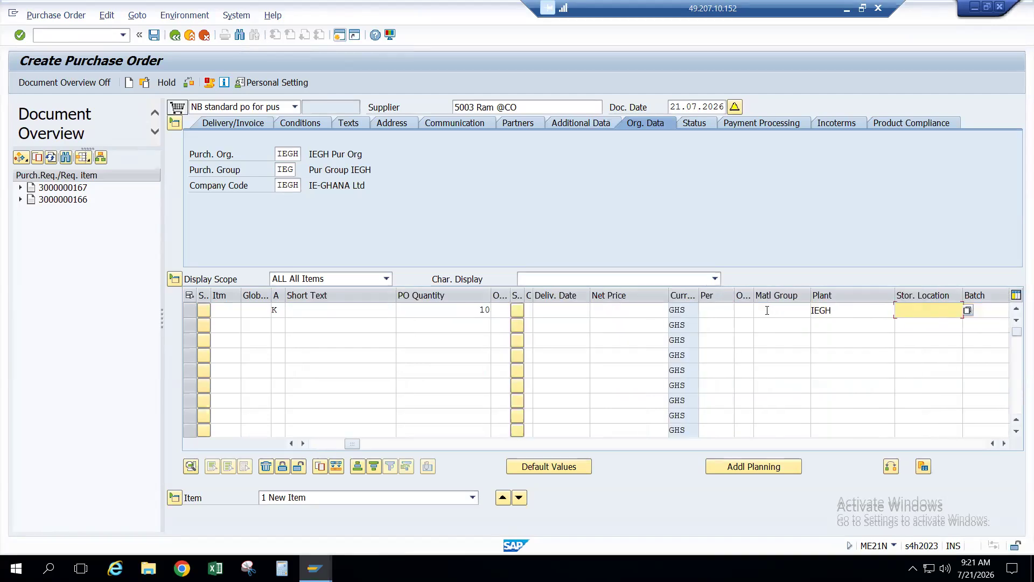
{"action": "key", "text": "Tab"}
{"action": "key", "text": "shift+Tab"}
{"action": "type", "text": "IEBG"}
{"action": "key", "text": "Return"}
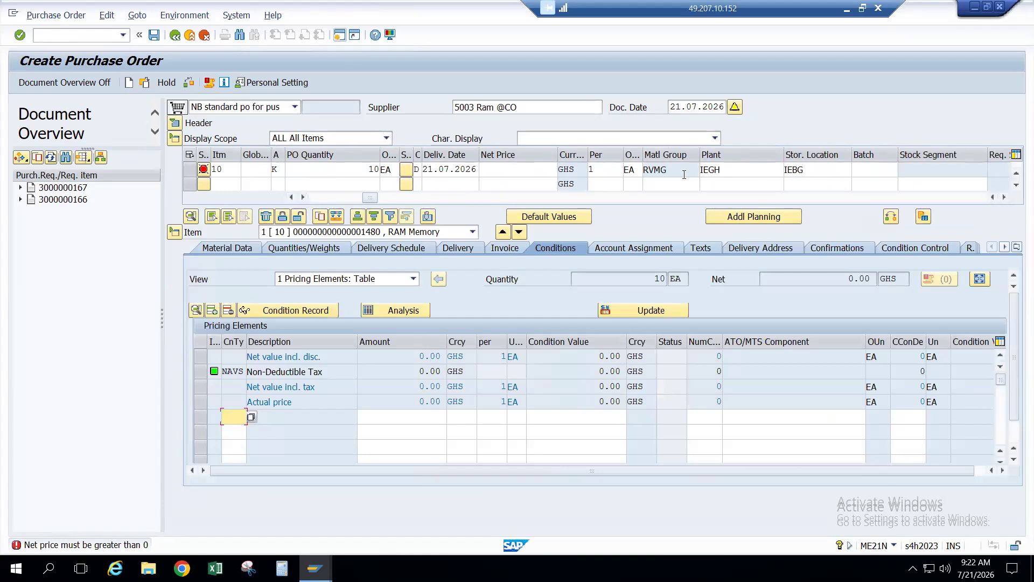
Step: Change item 10's delivery date to 22.07.2026
{"action": "left_click", "coordinate": [322, 198]}
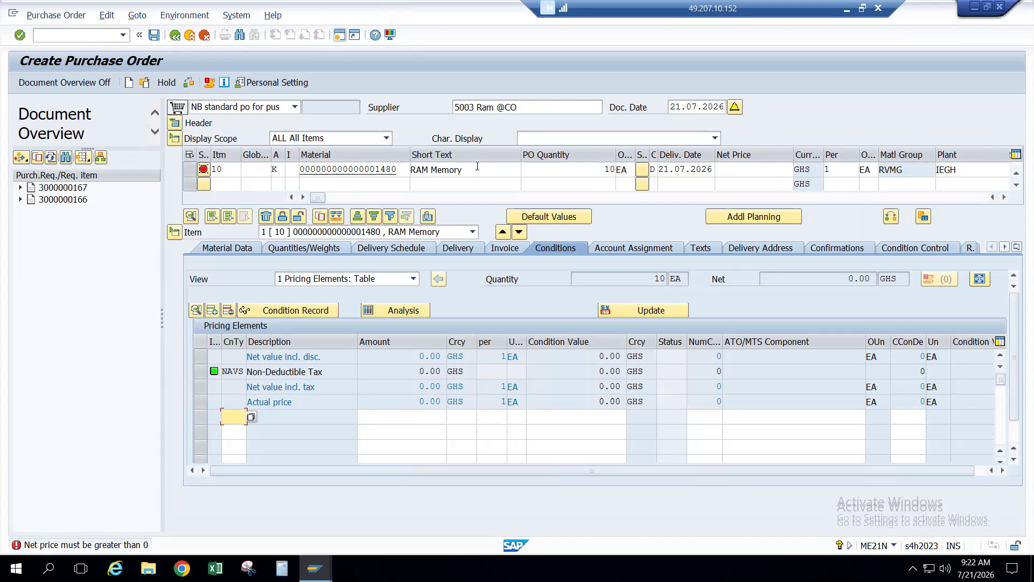
{"action": "left_click", "coordinate": [668, 170]}
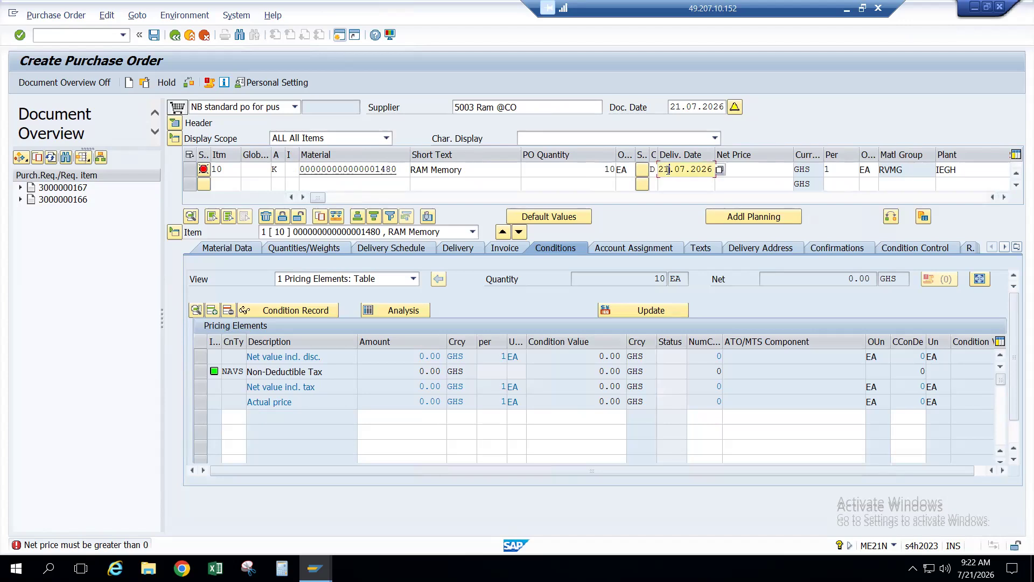
{"action": "key", "text": "BackSpace"}
{"action": "type", "text": "2"}
{"action": "key", "text": "Return"}
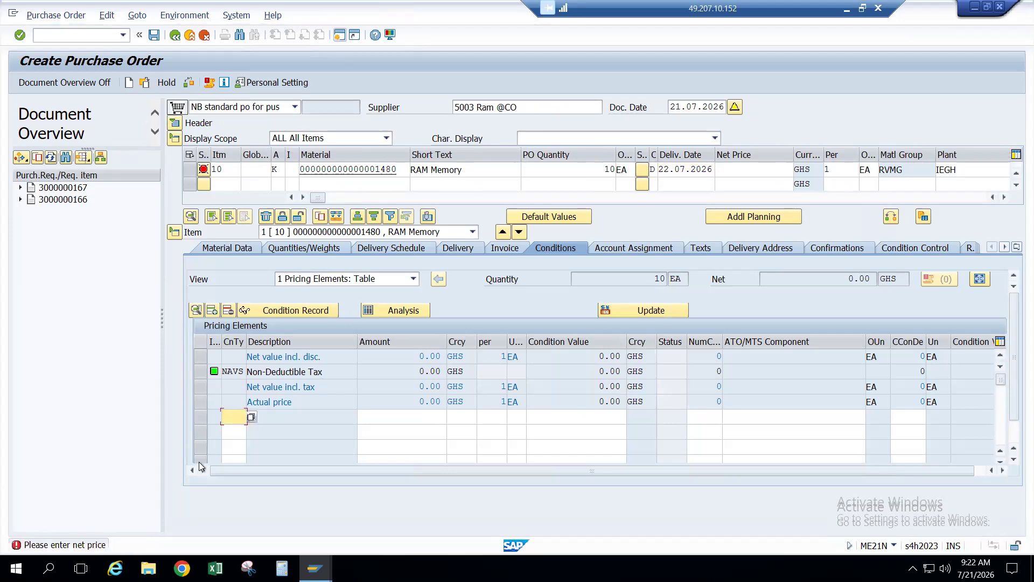
Step: Add a PB00 gross price condition and type the net price for item 10
{"action": "left_click", "coordinate": [232, 418]}
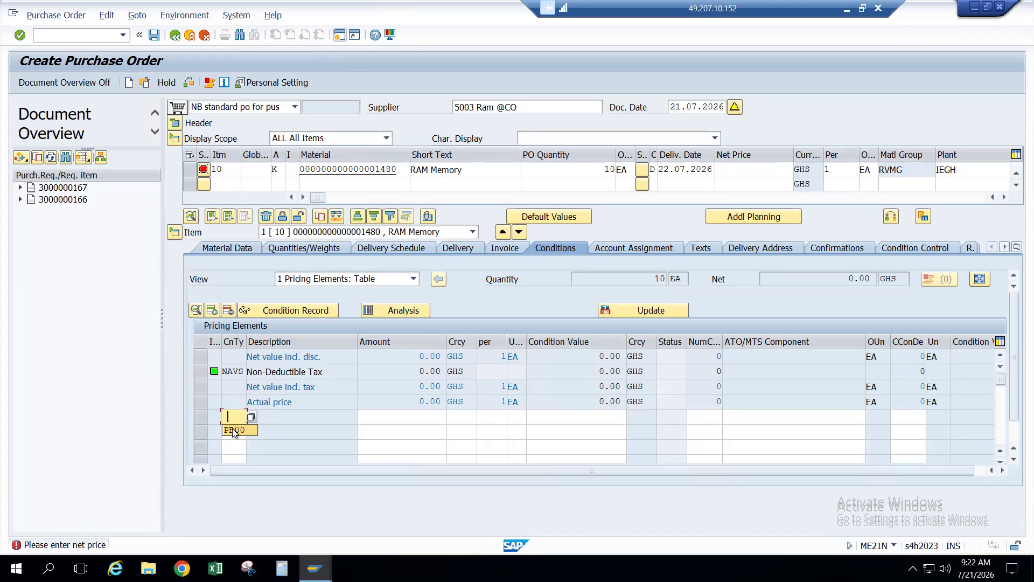
{"action": "left_click", "coordinate": [233, 431]}
{"action": "key", "text": "Return"}
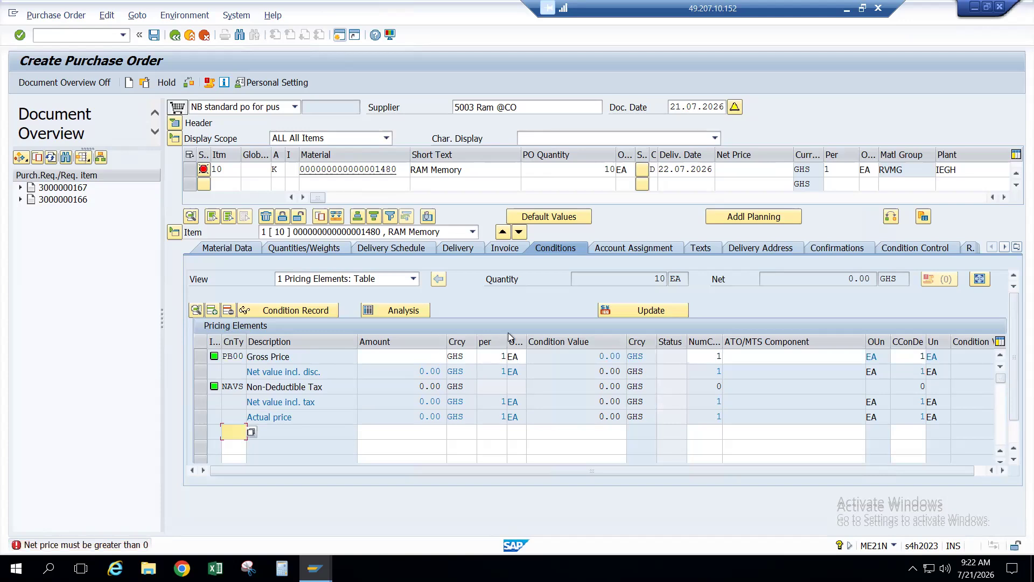
{"action": "left_click", "coordinate": [757, 170]}
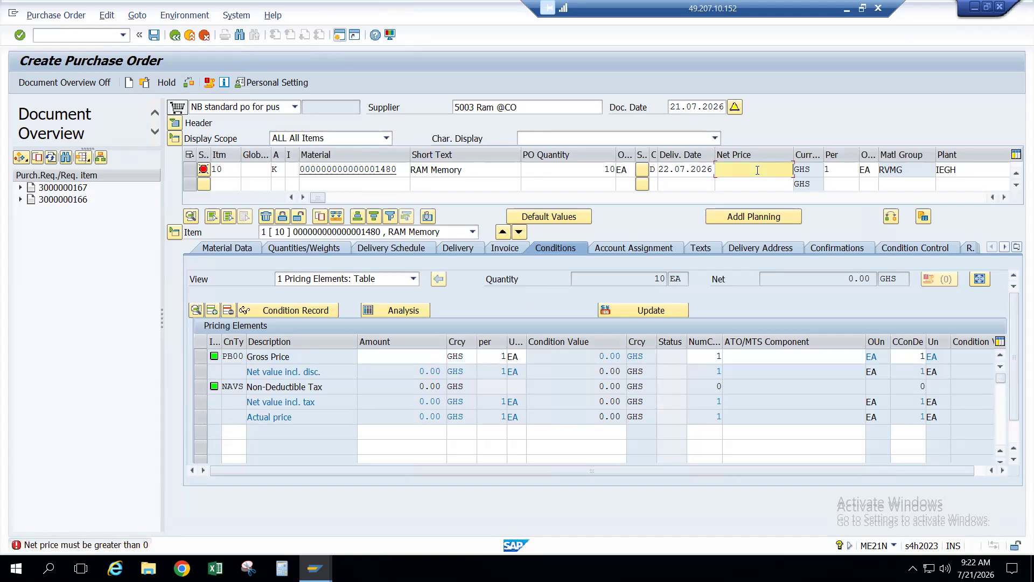
{"action": "left_click", "coordinate": [757, 170]}
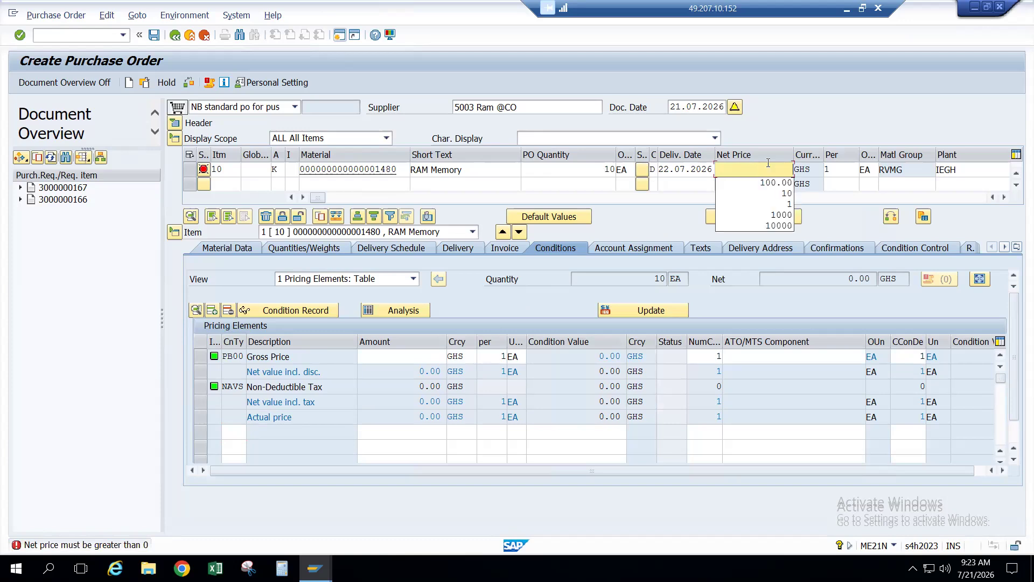
{"action": "left_click", "coordinate": [759, 169]}
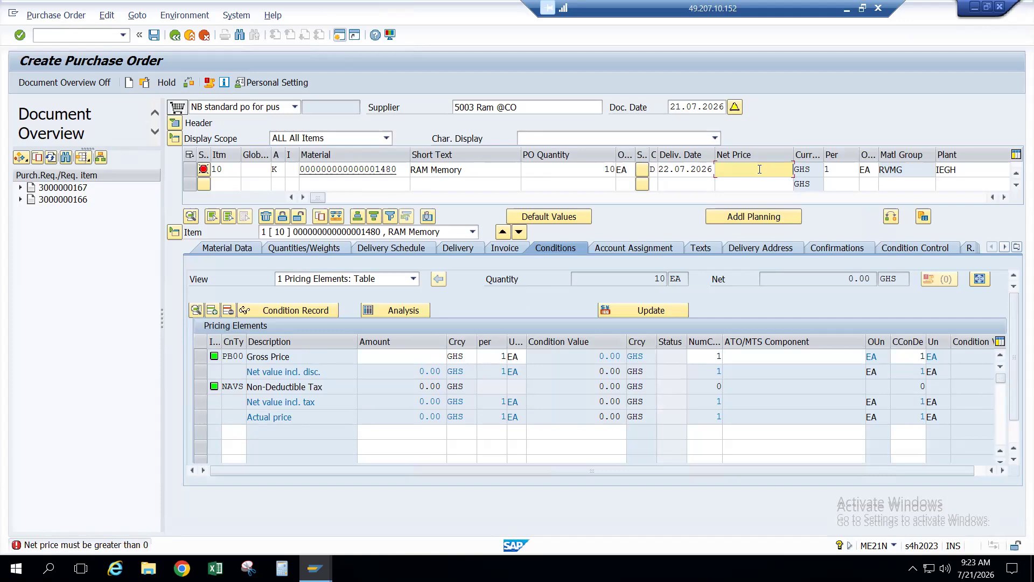
{"action": "type", "text": "1"}
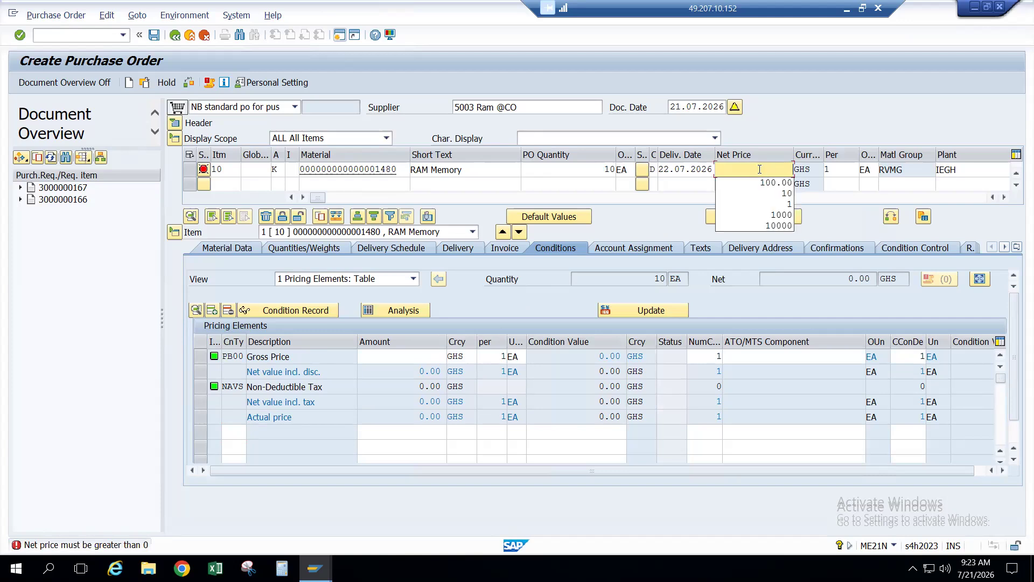
{"action": "type", "text": "3000"}
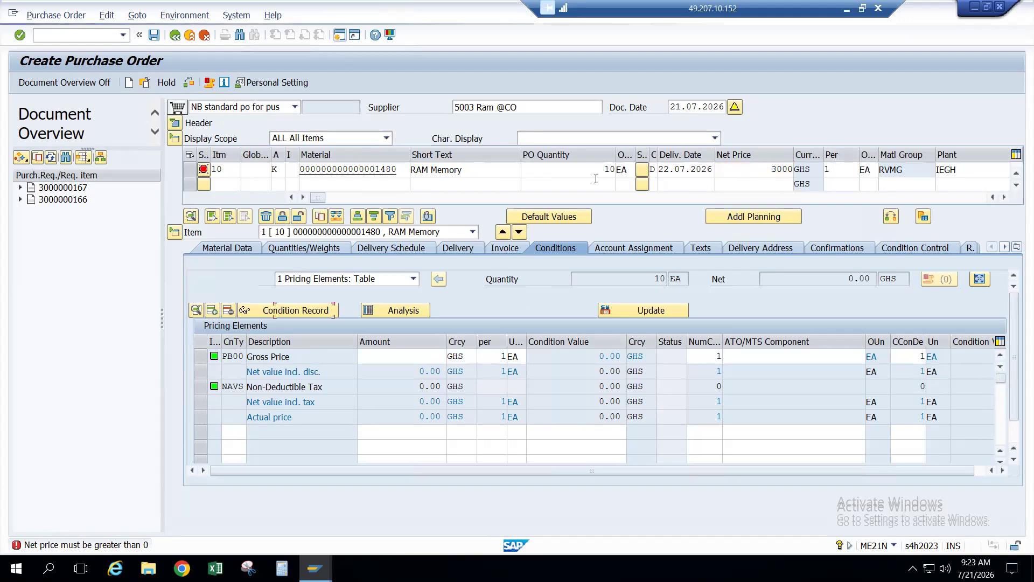
Step: Confirm the 3,000 GHS net price and G/L account 200001, then review account assignment and invoice details
{"action": "key", "text": "Return"}
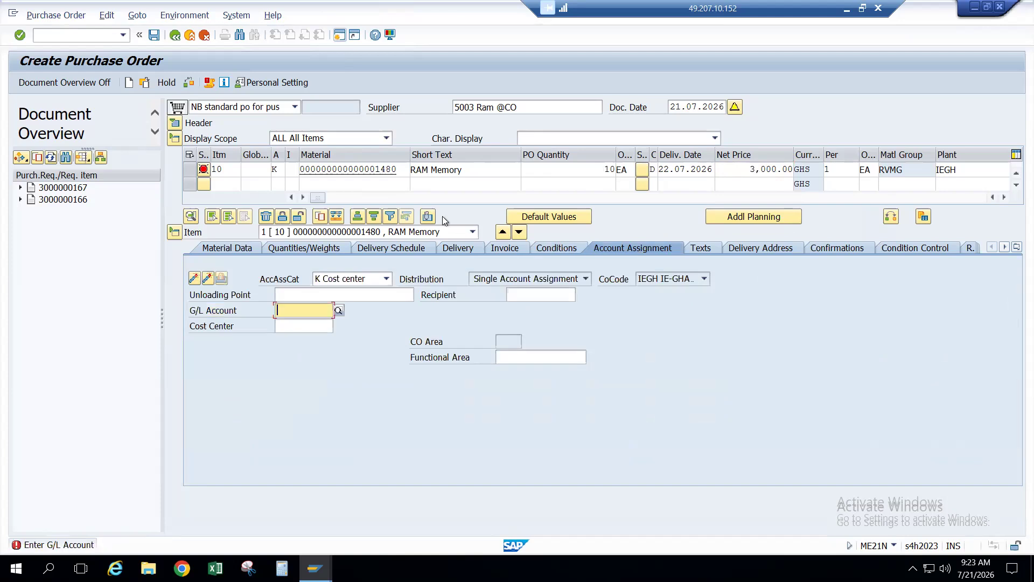
{"action": "key", "text": "Down"}
{"action": "key", "text": "Return"}
{"action": "key", "text": "Return"}
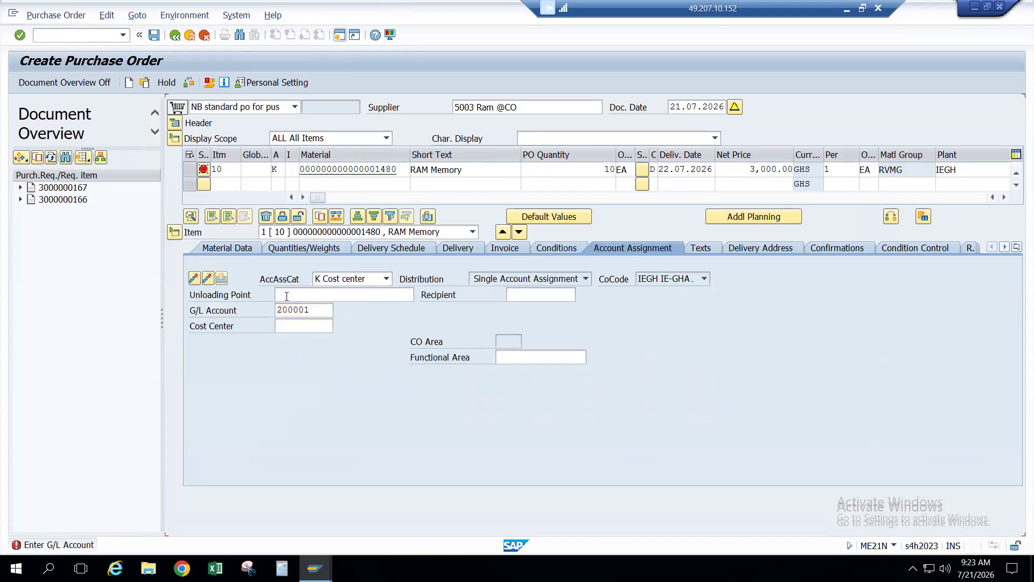
{"action": "key", "text": "Return"}
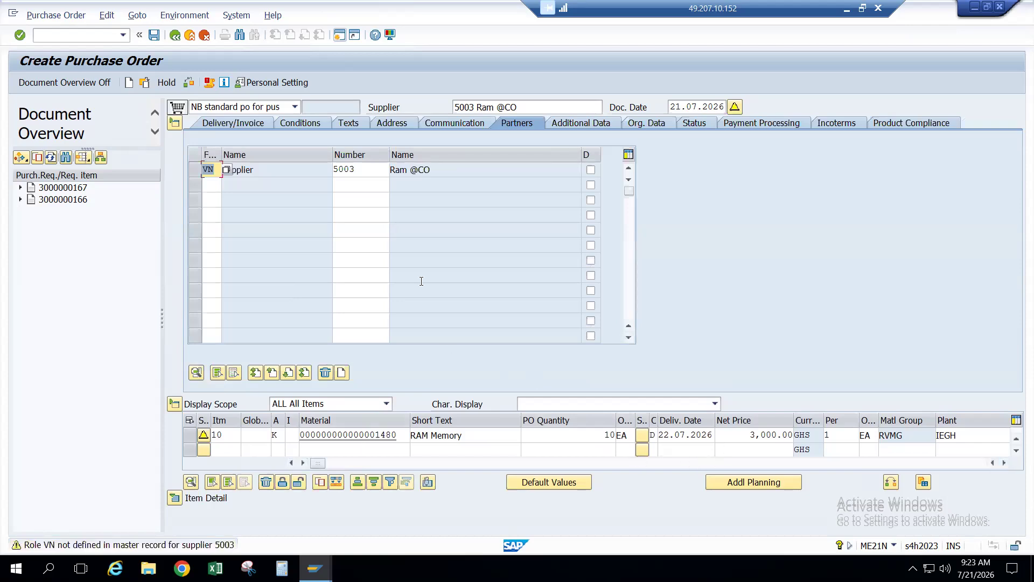
{"action": "left_click", "coordinate": [175, 498]}
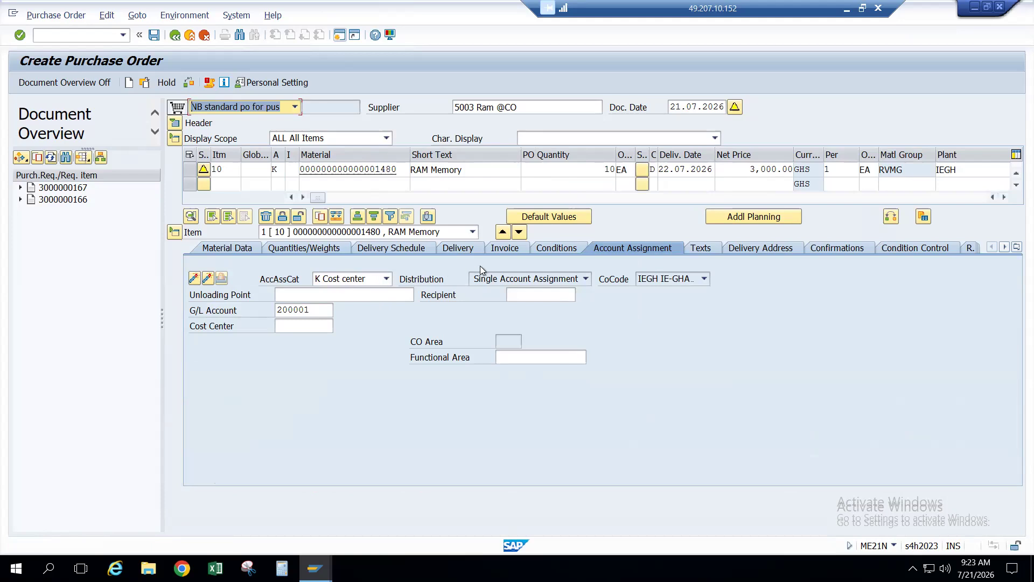
{"action": "left_click", "coordinate": [505, 249]}
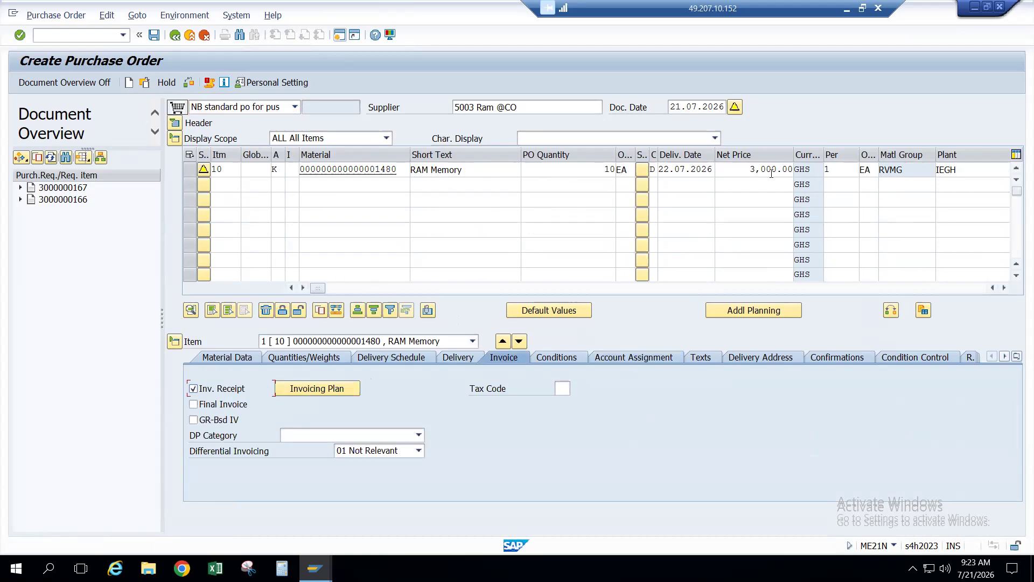
Step: Check the order, accept the delivery date warning, and save it despite the messages
{"action": "left_click", "coordinate": [188, 82]}
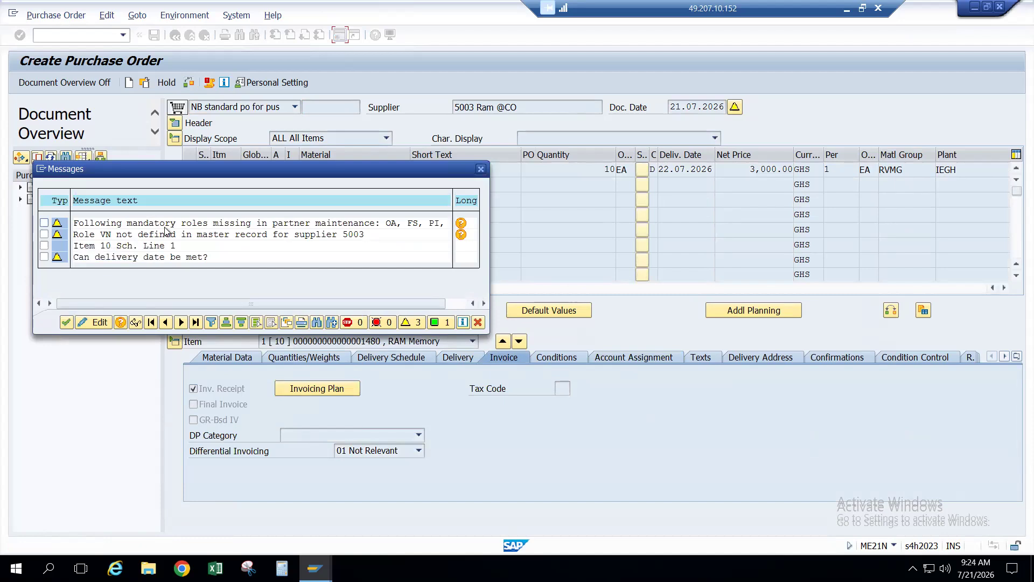
{"action": "left_click", "coordinate": [103, 259]}
{"action": "left_click", "coordinate": [481, 170]}
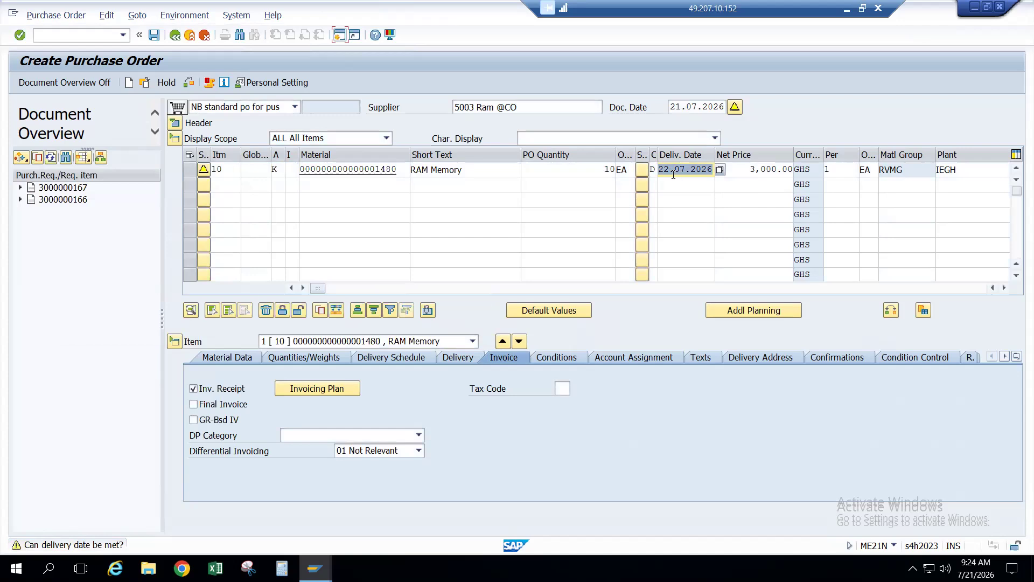
{"action": "key", "text": "Return"}
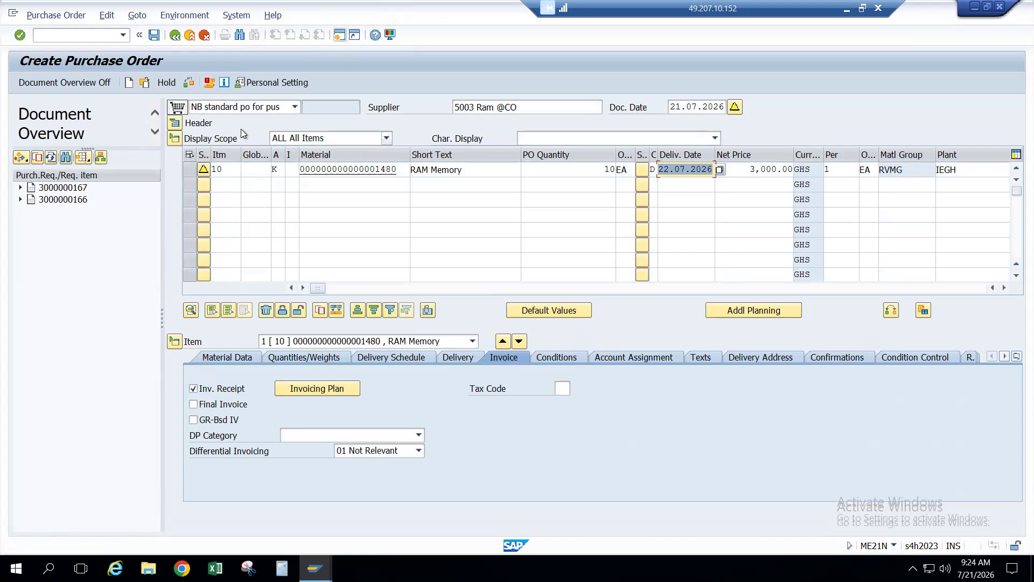
{"action": "left_click", "coordinate": [208, 85]}
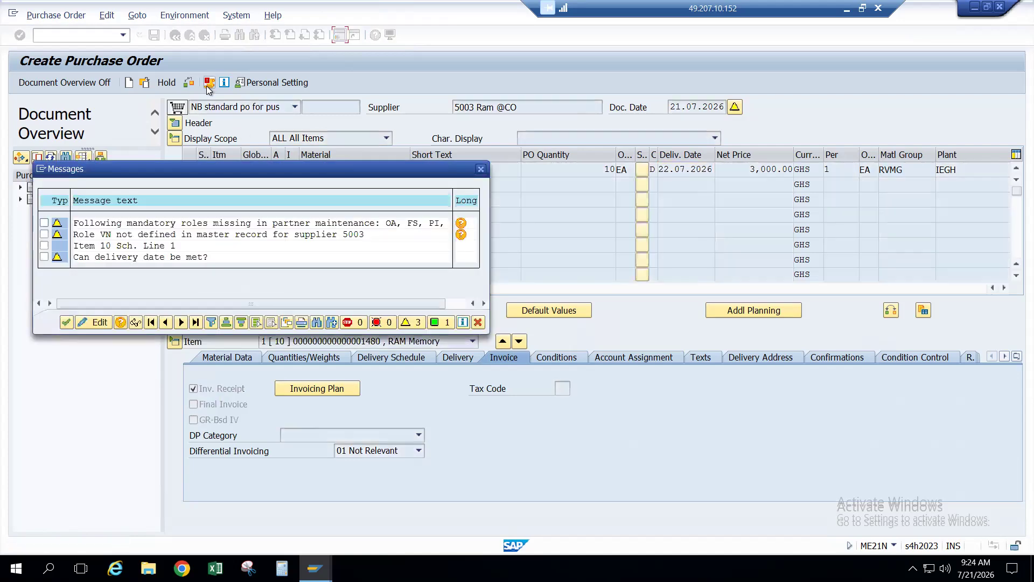
{"action": "left_click", "coordinate": [65, 322]}
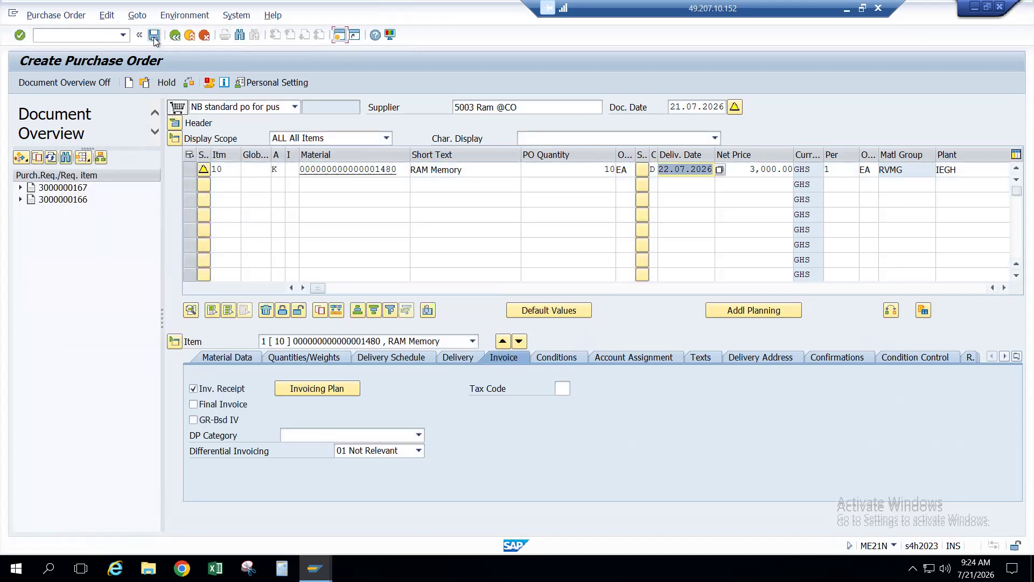
{"action": "left_click", "coordinate": [154, 35]}
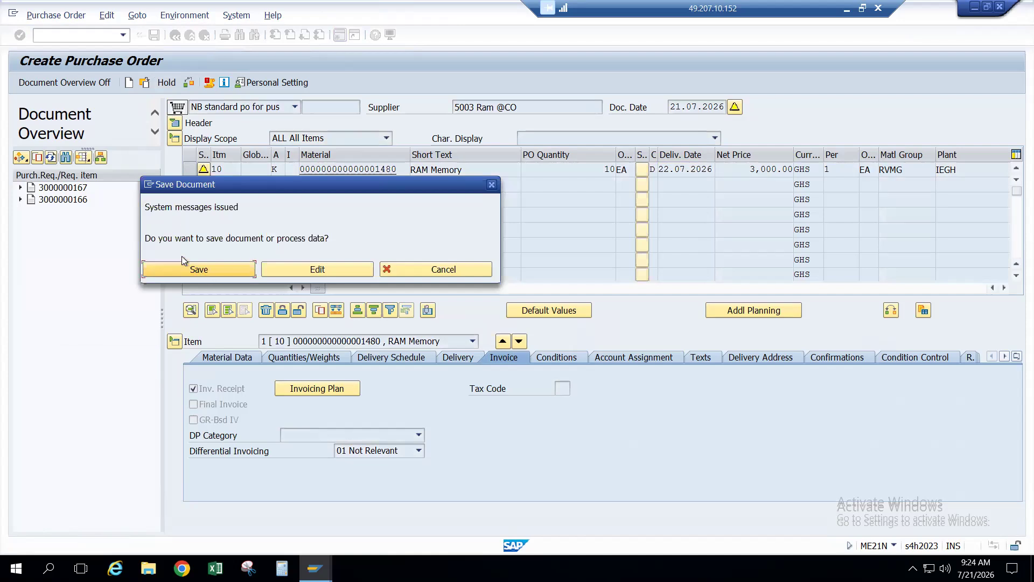
{"action": "left_click", "coordinate": [209, 271]}
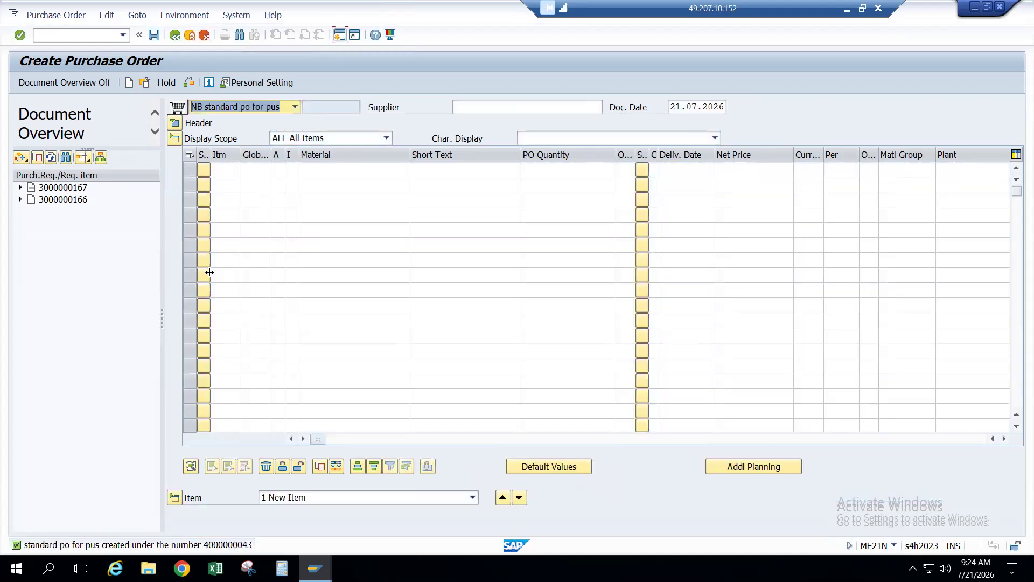
{"action": "left_click", "coordinate": [69, 16]}
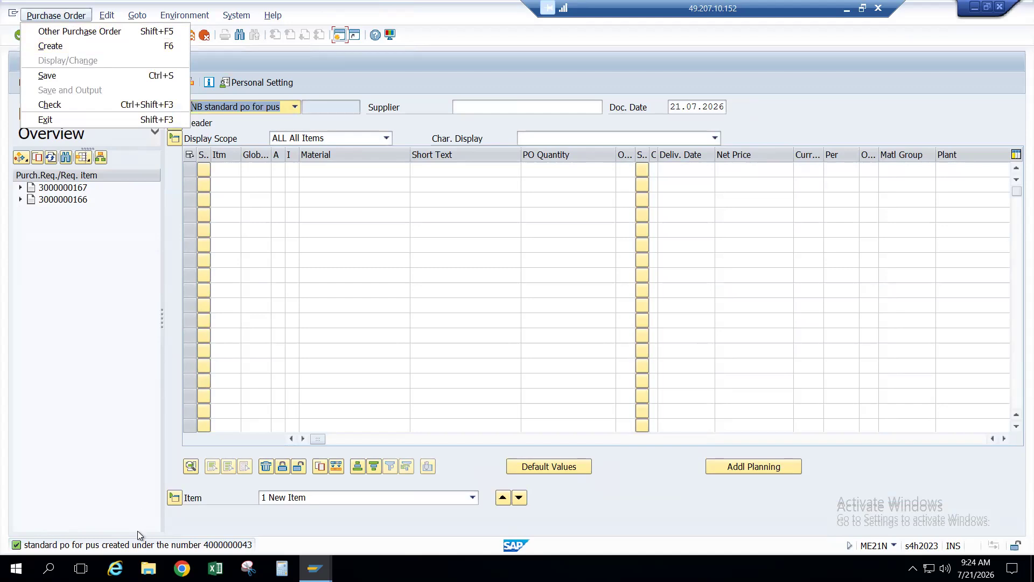
{"action": "double_click", "coordinate": [139, 546]}
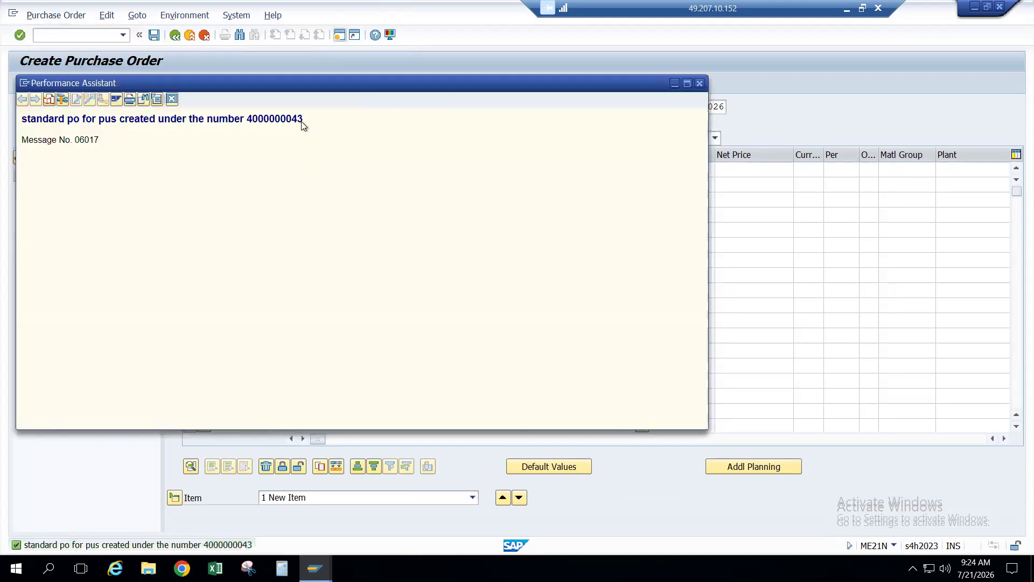
{"action": "double_click", "coordinate": [250, 121]}
{"action": "left_click", "coordinate": [699, 83]}
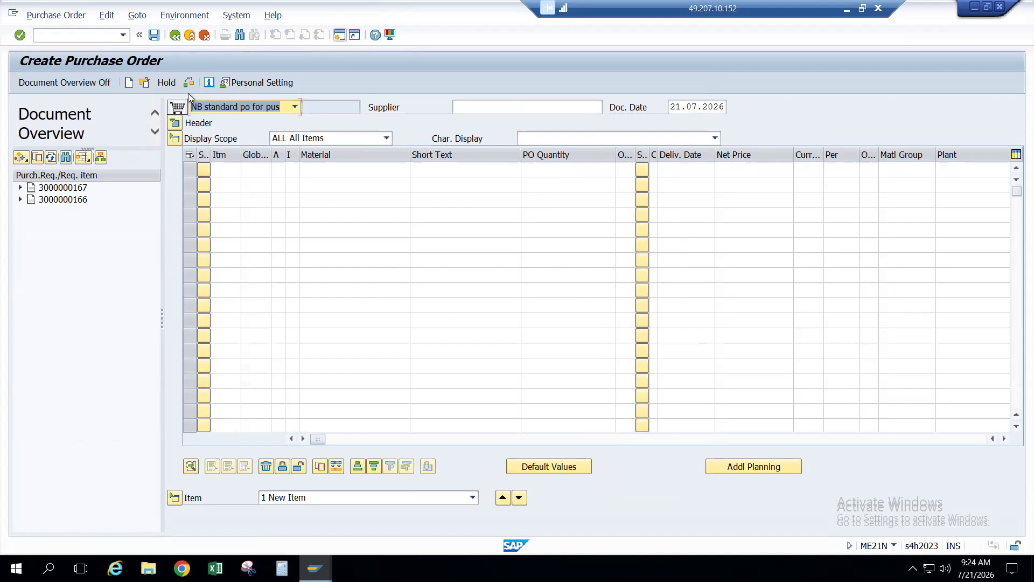
{"action": "left_click", "coordinate": [145, 83]}
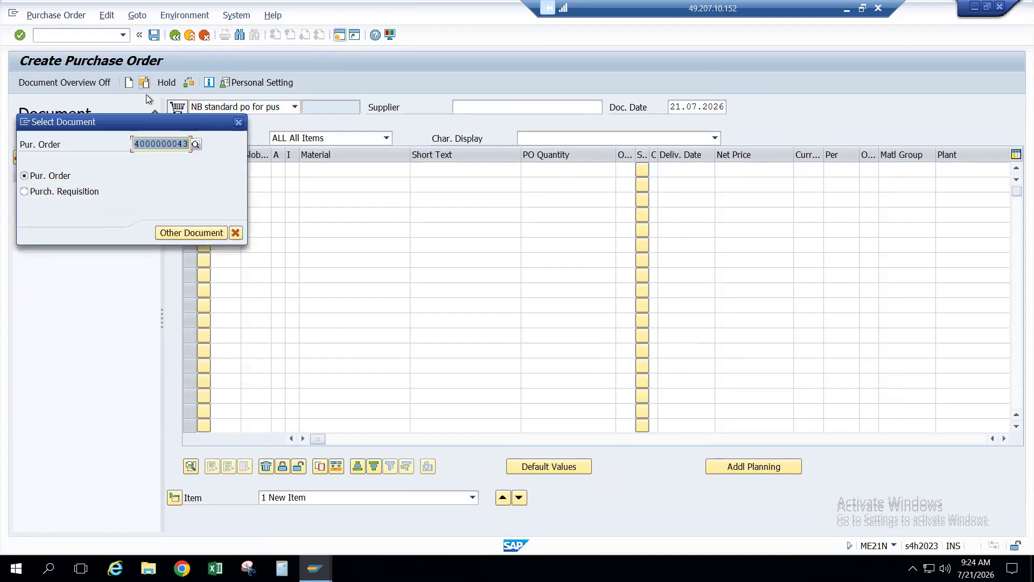
{"action": "key", "text": "Return"}
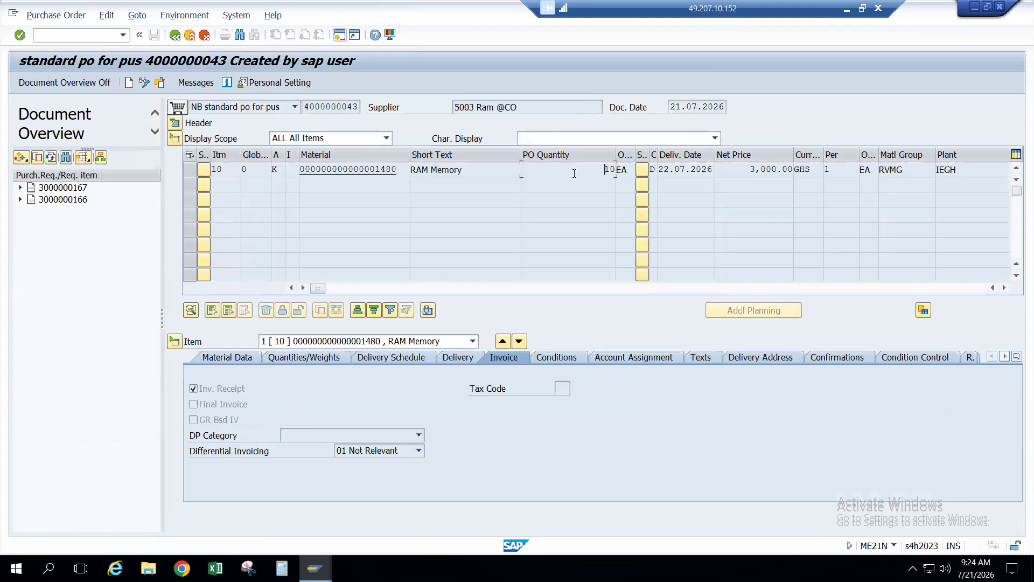
Step: Inspect item 10's date, quantity, price, then its quantities, schedule, delivery, invoice and account assignment details
{"action": "left_click", "coordinate": [695, 170]}
{"action": "left_click", "coordinate": [572, 172]}
{"action": "left_click", "coordinate": [736, 169]}
{"action": "left_click", "coordinate": [295, 357]}
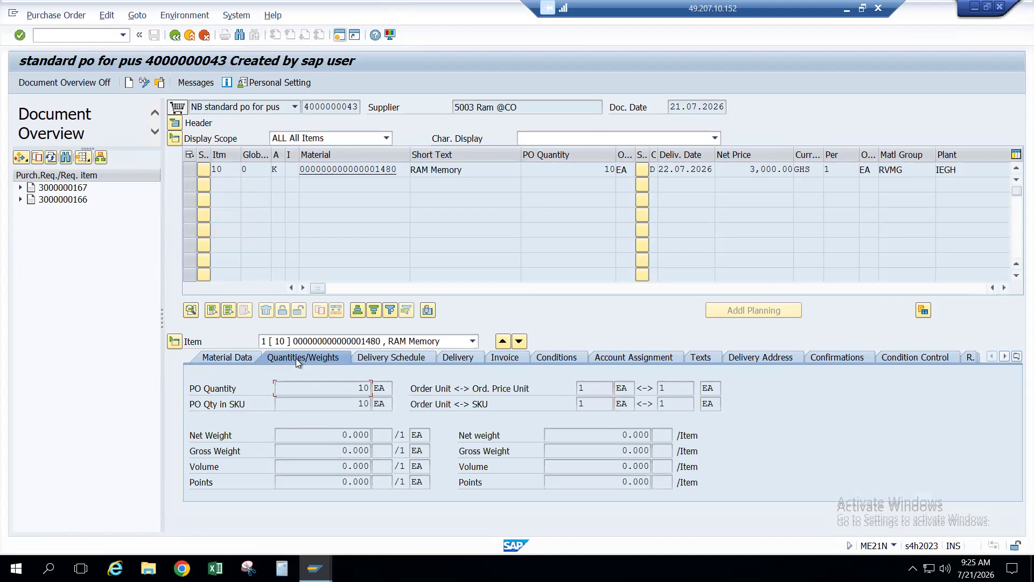
{"action": "left_click", "coordinate": [382, 356]}
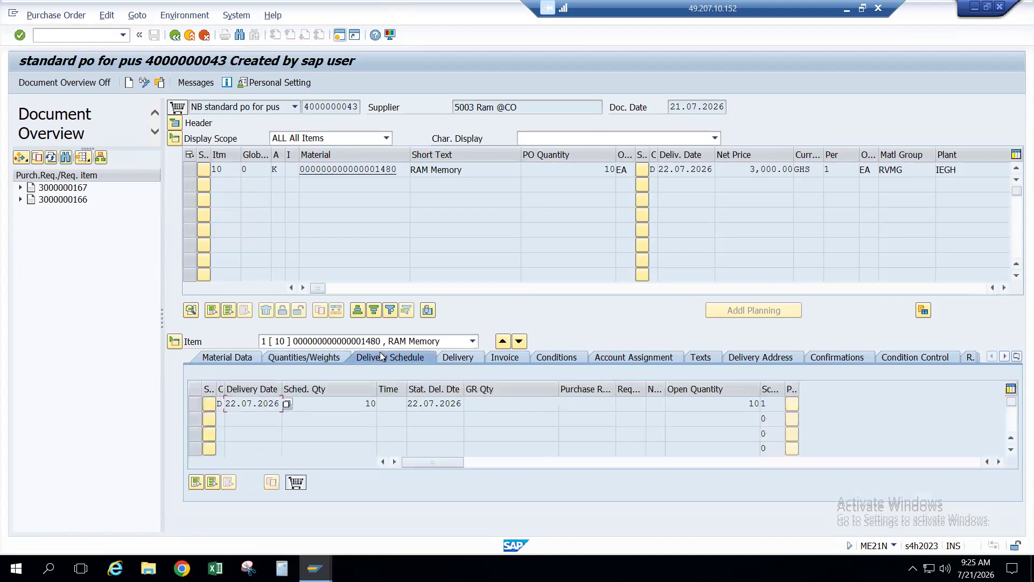
{"action": "left_click", "coordinate": [452, 359]}
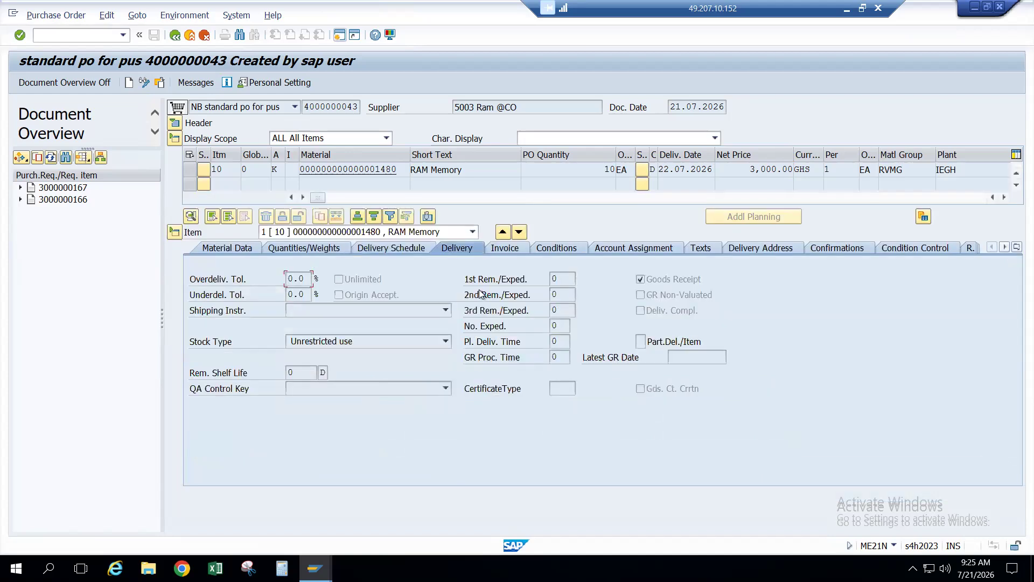
{"action": "left_click", "coordinate": [500, 249]}
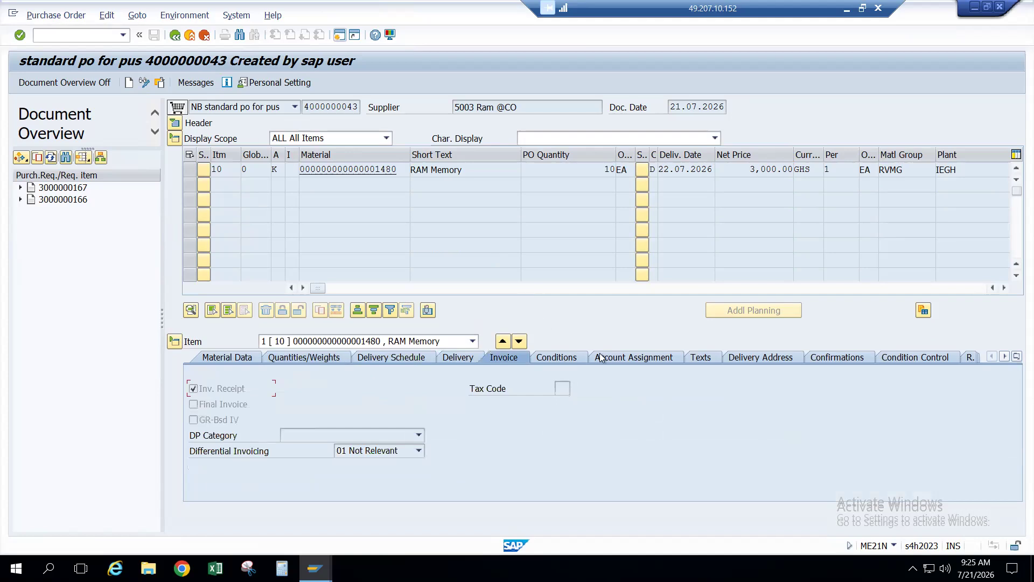
{"action": "left_click", "coordinate": [619, 358]}
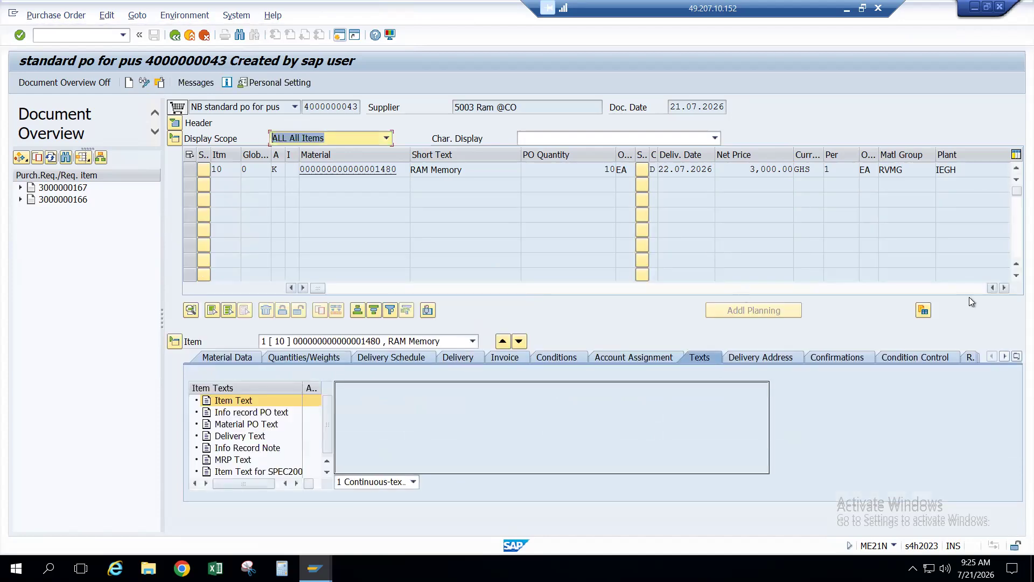
{"action": "left_click", "coordinate": [1004, 288]}
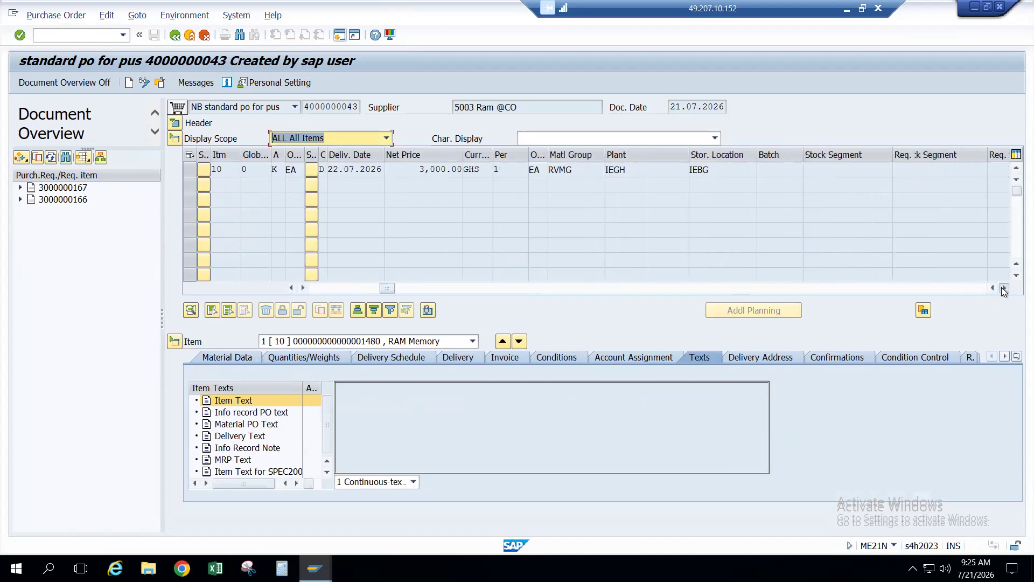
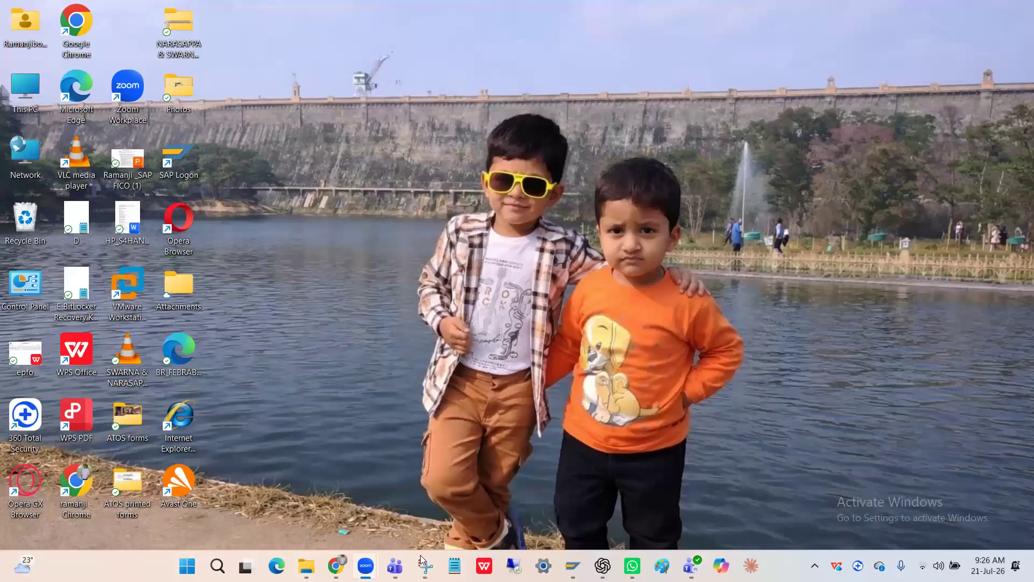
Step: Reconnect to the remote server with the account password and accept the certificate warning
{"action": "left_click", "coordinate": [514, 565]}
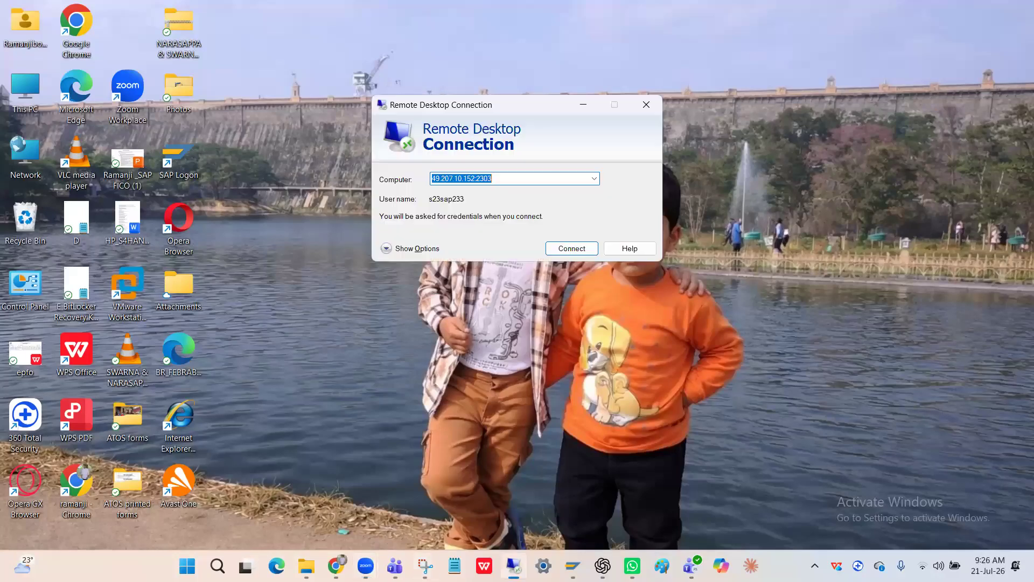
{"action": "left_click", "coordinate": [582, 249]}
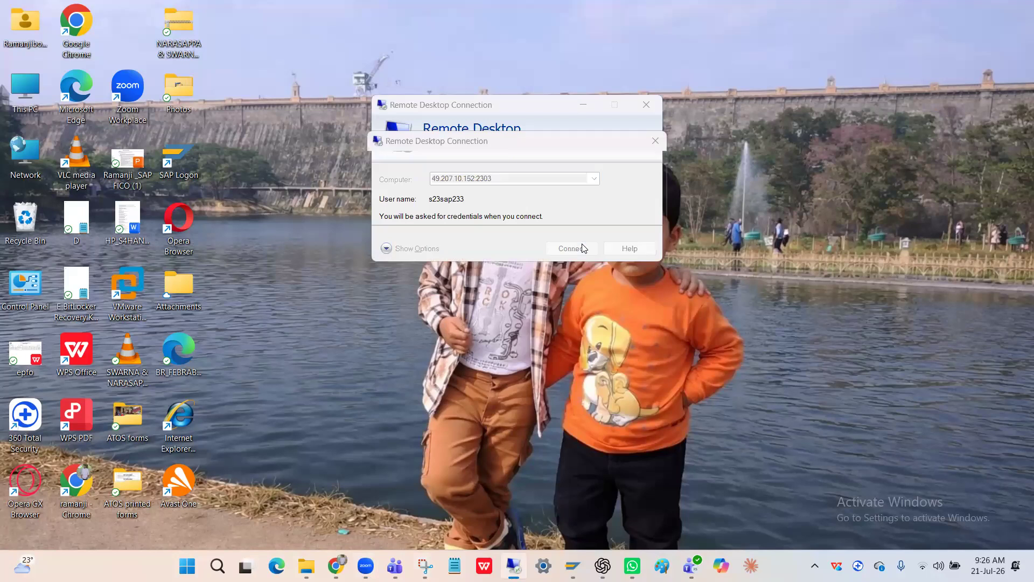
{"action": "type", "text": "••"}
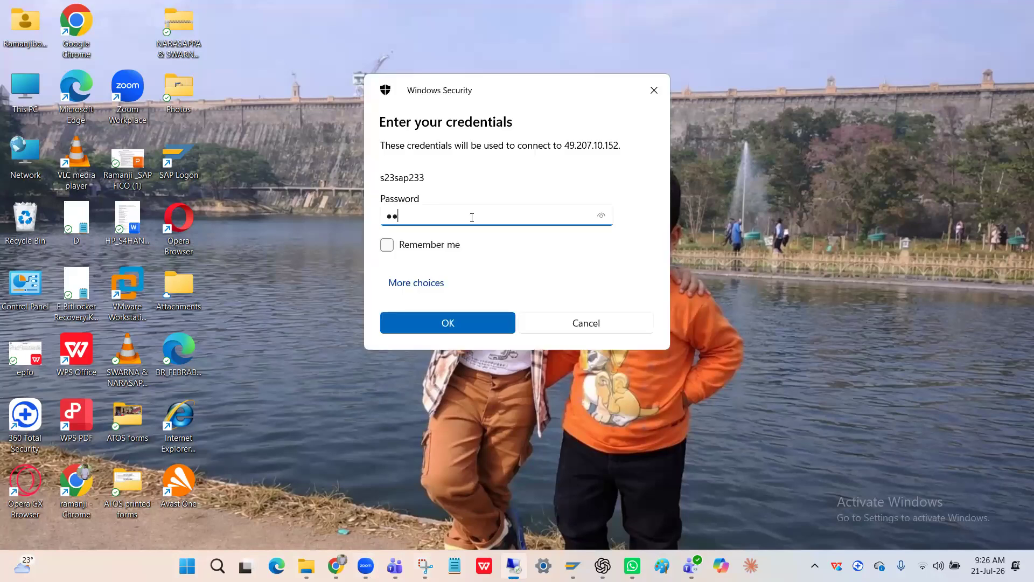
{"action": "type", "text": "•••"}
{"action": "key", "text": "Return"}
{"action": "left_click", "coordinate": [562, 290]}
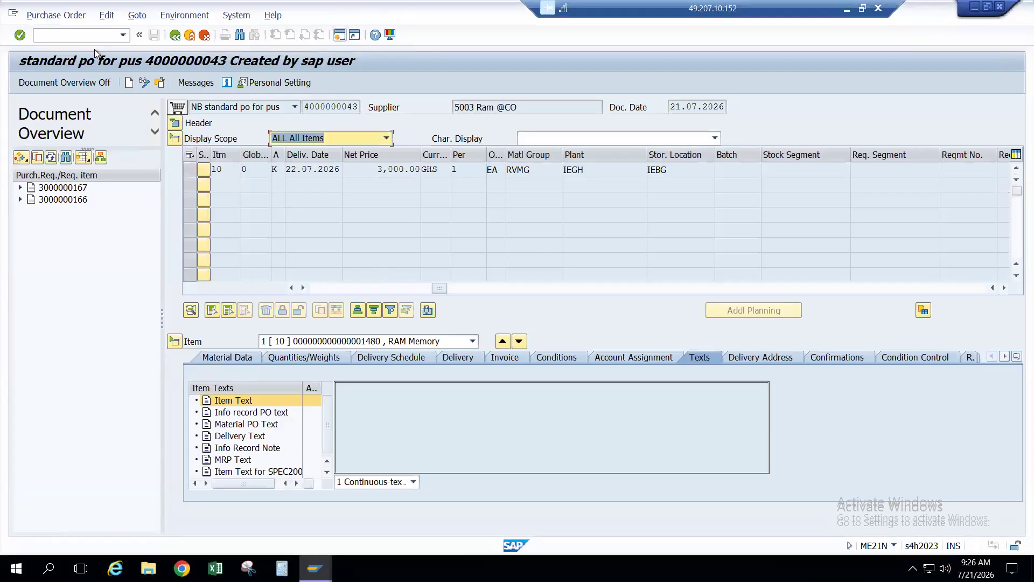
Step: Open invoice entry via /nMIRO for company code IEGH
{"action": "left_click", "coordinate": [91, 39]}
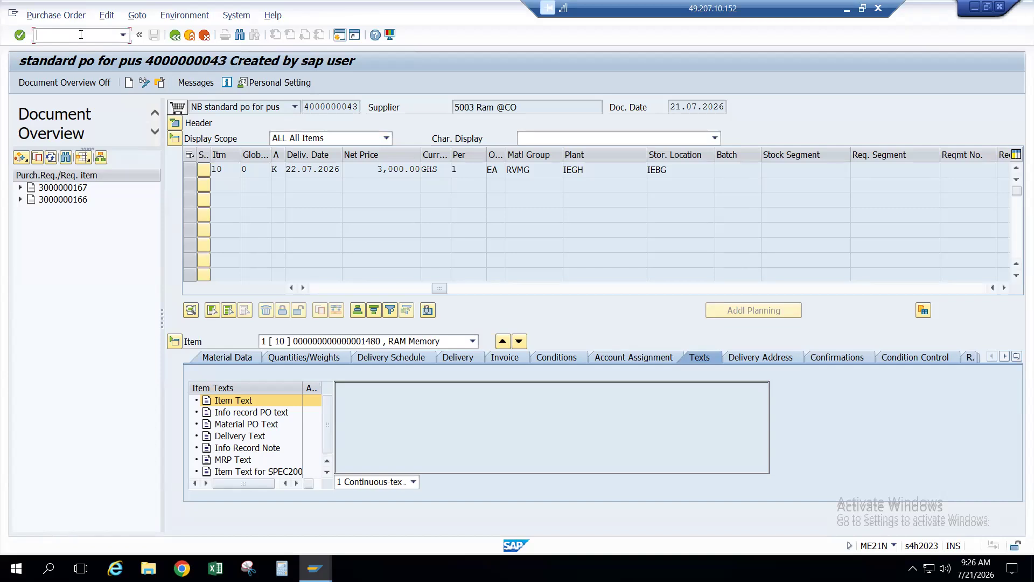
{"action": "type", "text": "/nMIRO"}
{"action": "key", "text": "Return"}
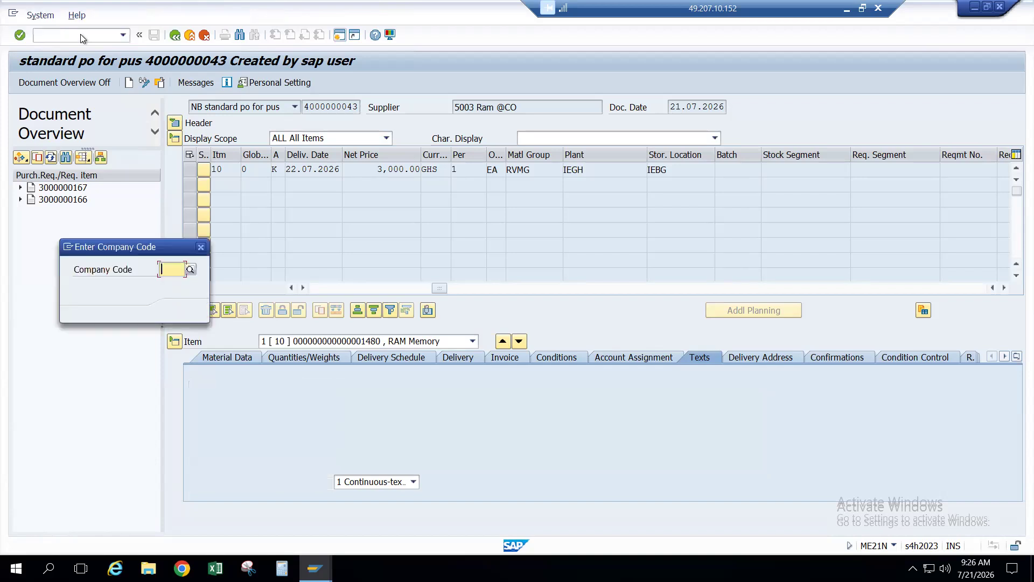
{"action": "key", "text": "Down"}
{"action": "key", "text": "Return"}
{"action": "key", "text": "Return"}
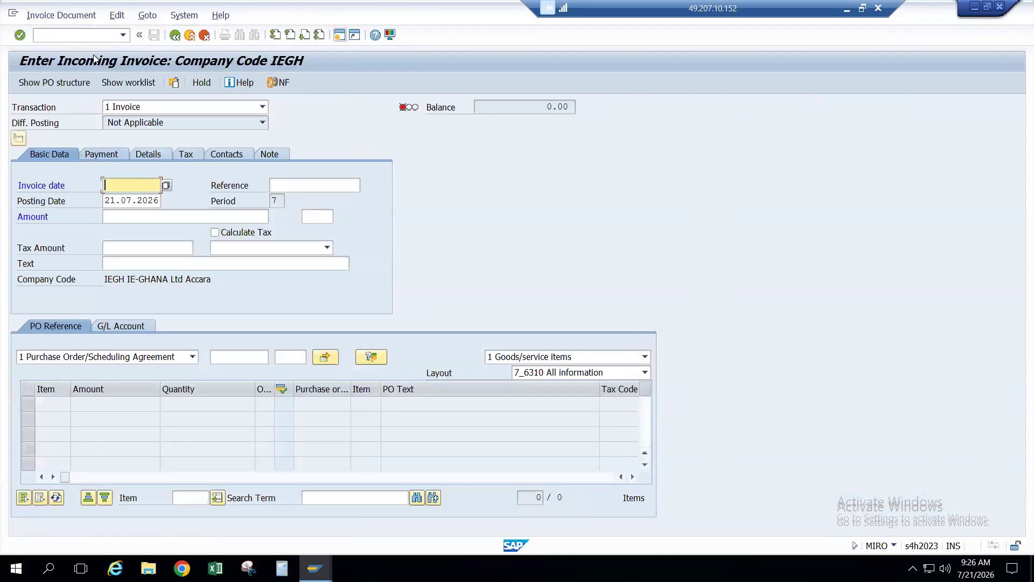
Step: Switch to the MIGO goods movement transaction with /nMIGO
{"action": "left_click", "coordinate": [84, 36]}
{"action": "type", "text": "/nMIGO"}
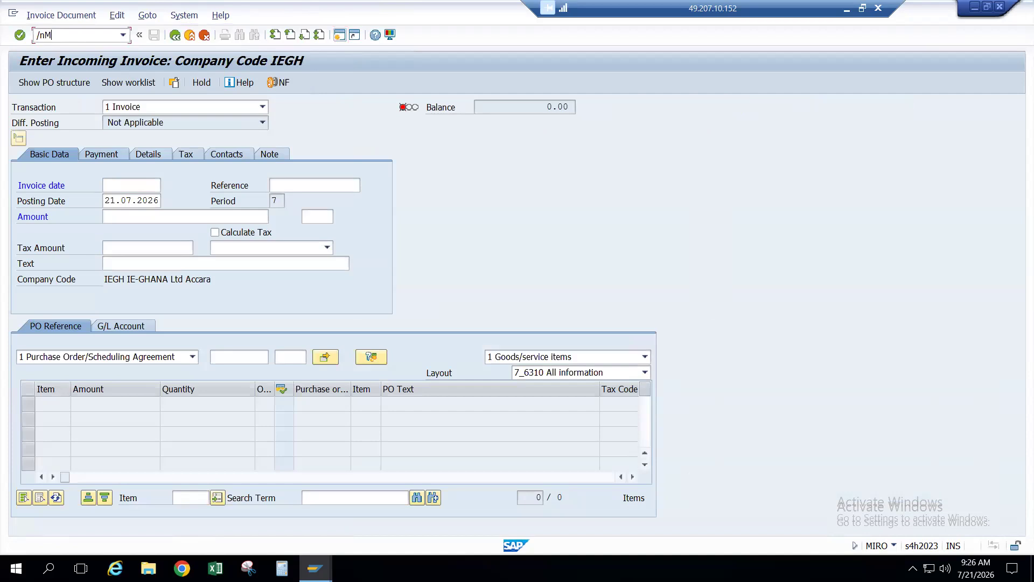
{"action": "key", "text": "Return"}
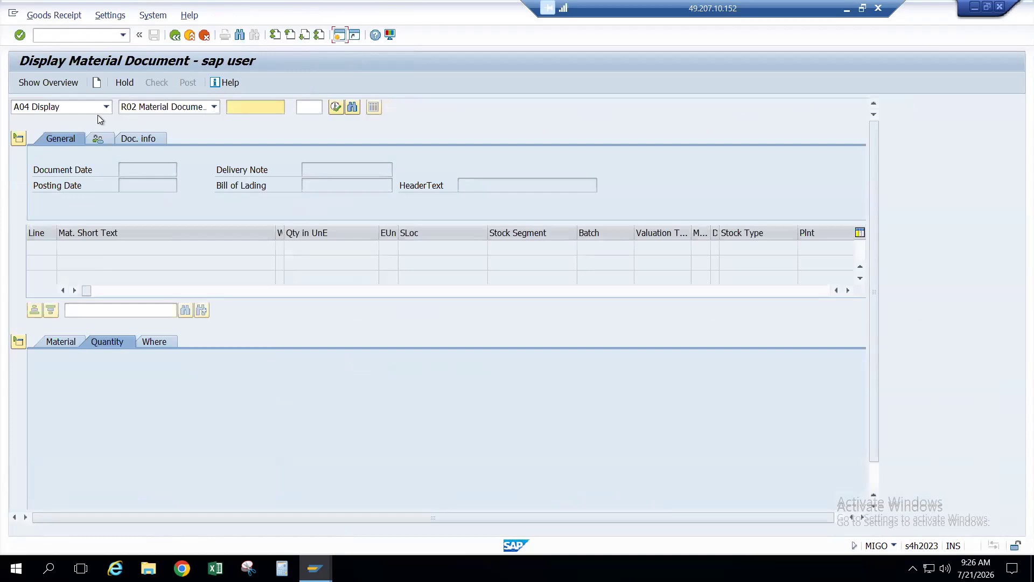
{"action": "left_click", "coordinate": [156, 109]}
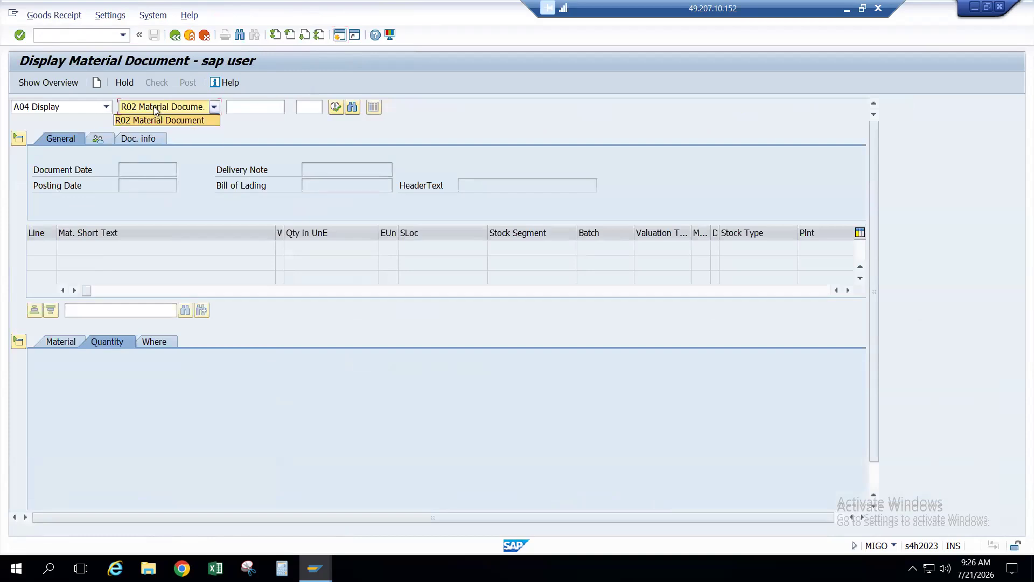
{"action": "left_click", "coordinate": [107, 106]}
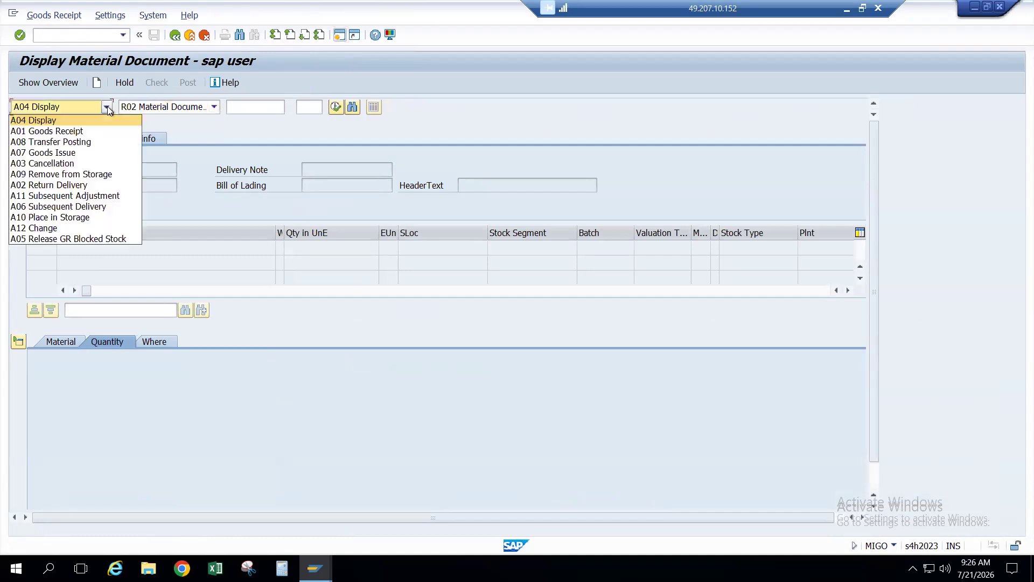
{"action": "left_click", "coordinate": [81, 132]}
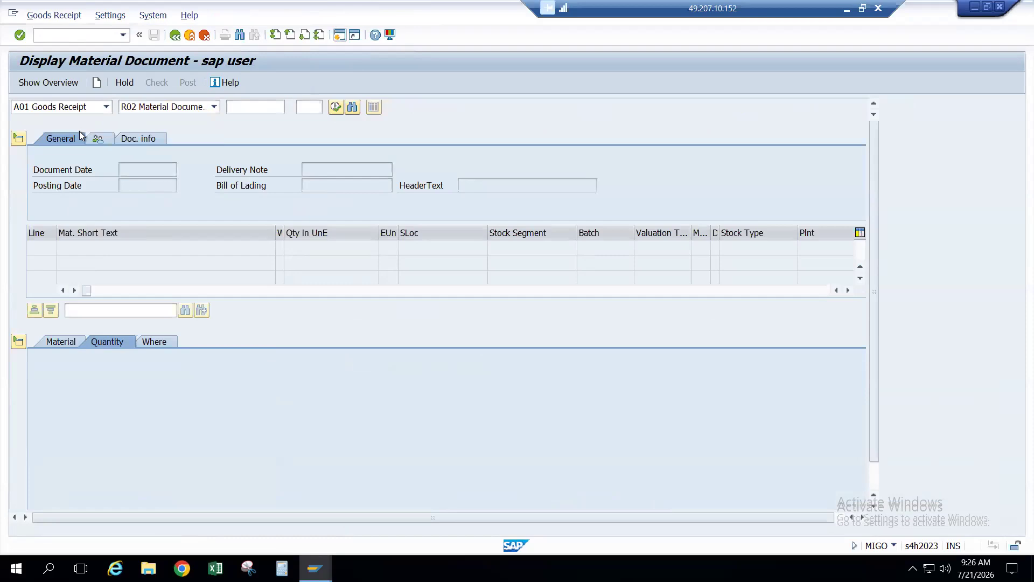
{"action": "left_click", "coordinate": [189, 109]}
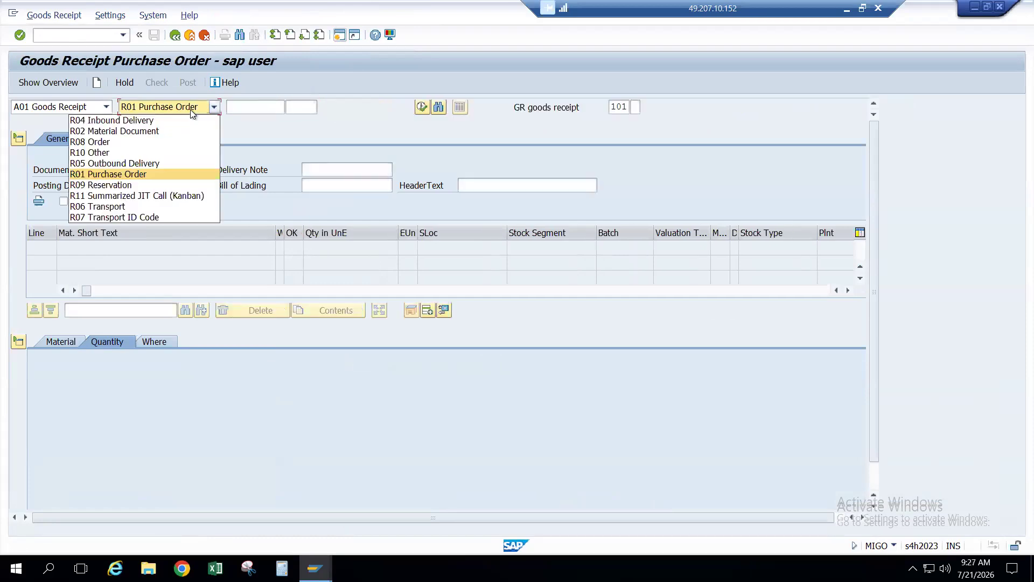
{"action": "left_click", "coordinate": [135, 173]}
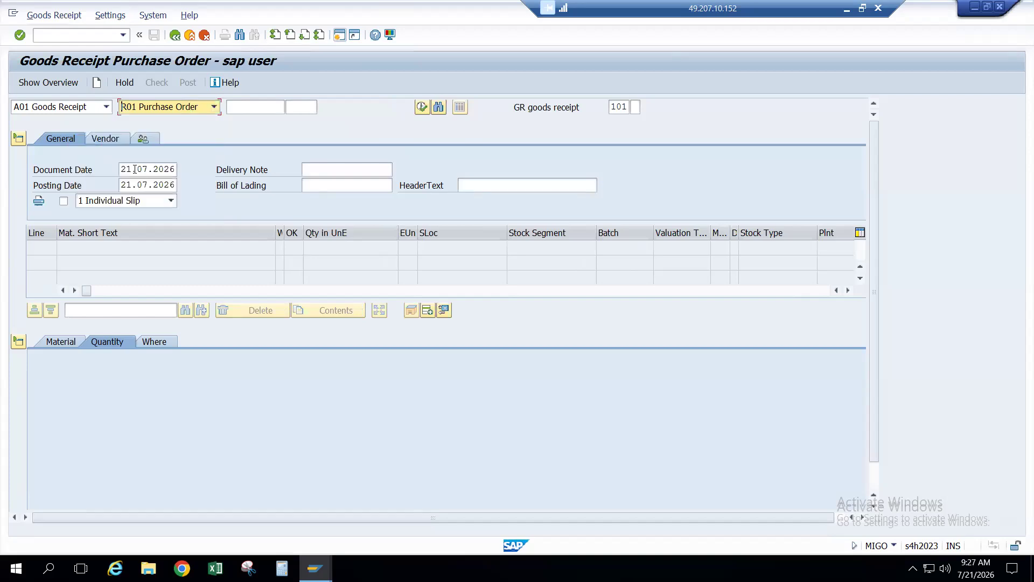
{"action": "left_click", "coordinate": [253, 109]}
{"action": "key", "text": "ctrl+v"}
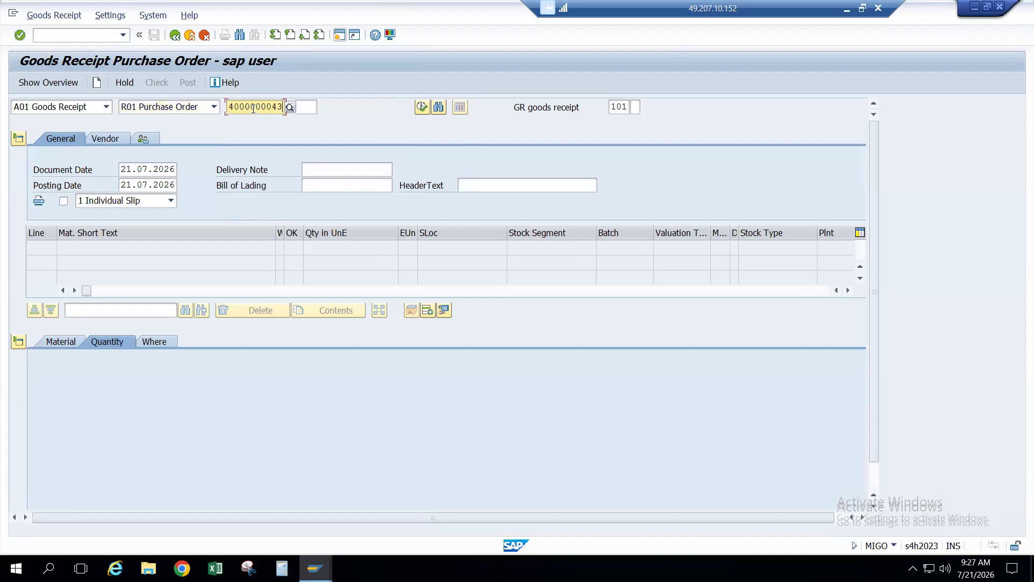
{"action": "key", "text": "Return"}
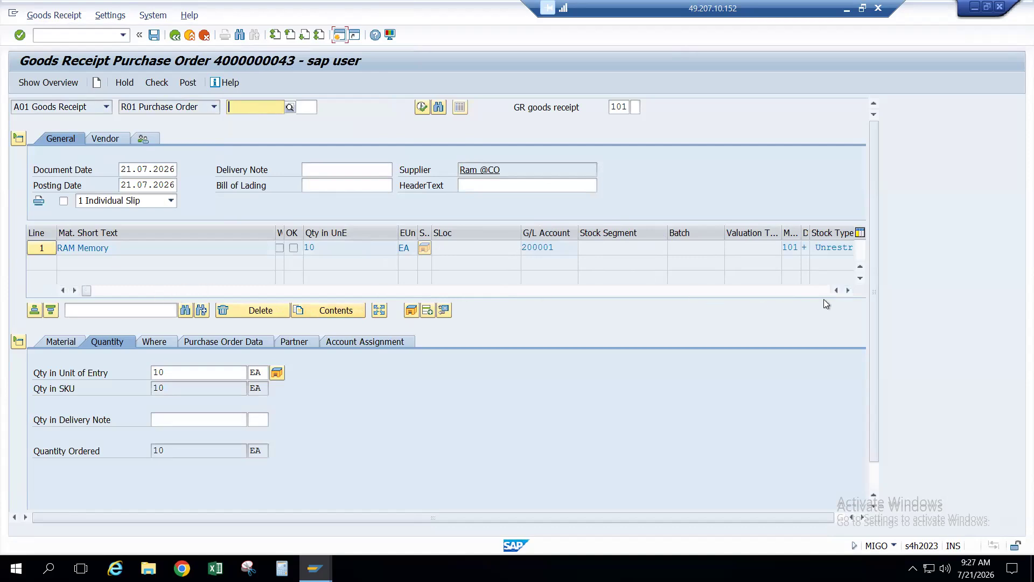
{"action": "left_click", "coordinate": [354, 248]}
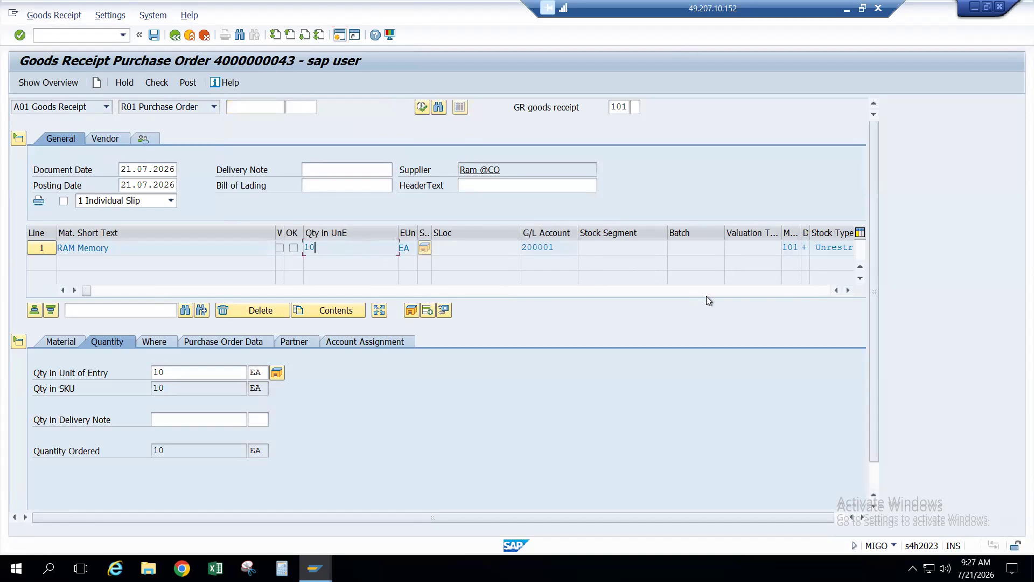
{"action": "left_click", "coordinate": [842, 295]}
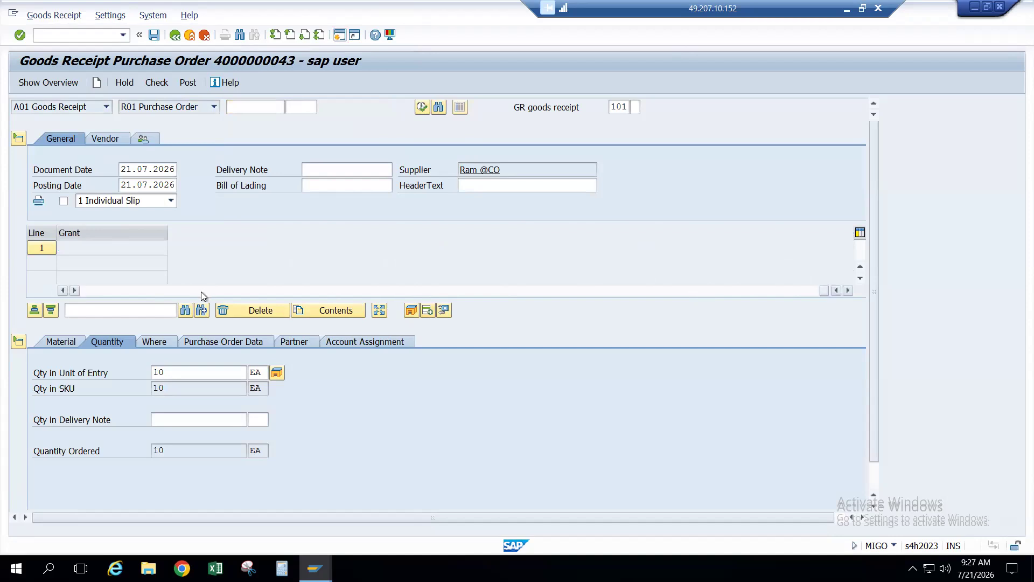
{"action": "left_click", "coordinate": [185, 294]}
{"action": "left_click", "coordinate": [150, 292]}
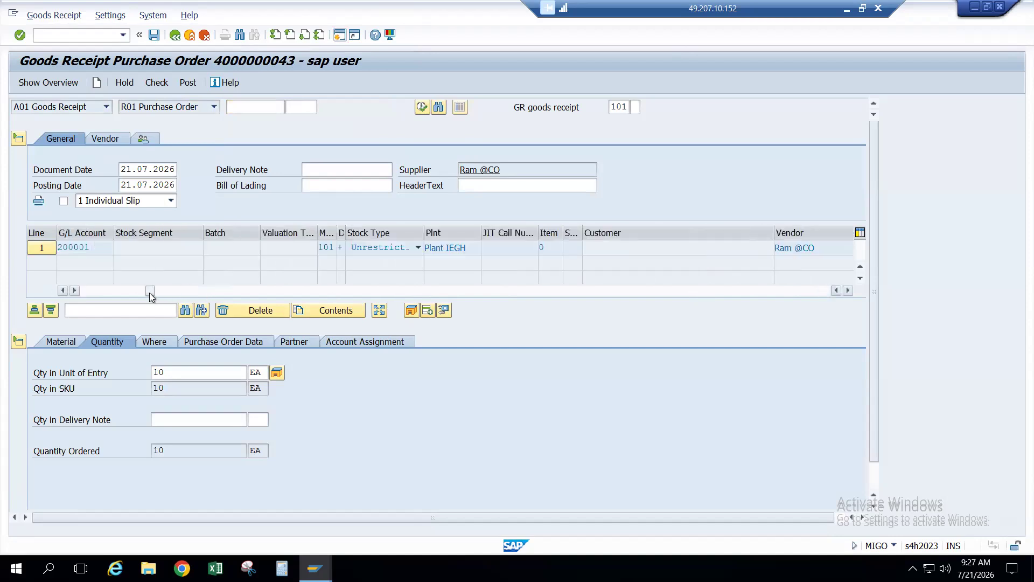
{"action": "left_click", "coordinate": [99, 289]}
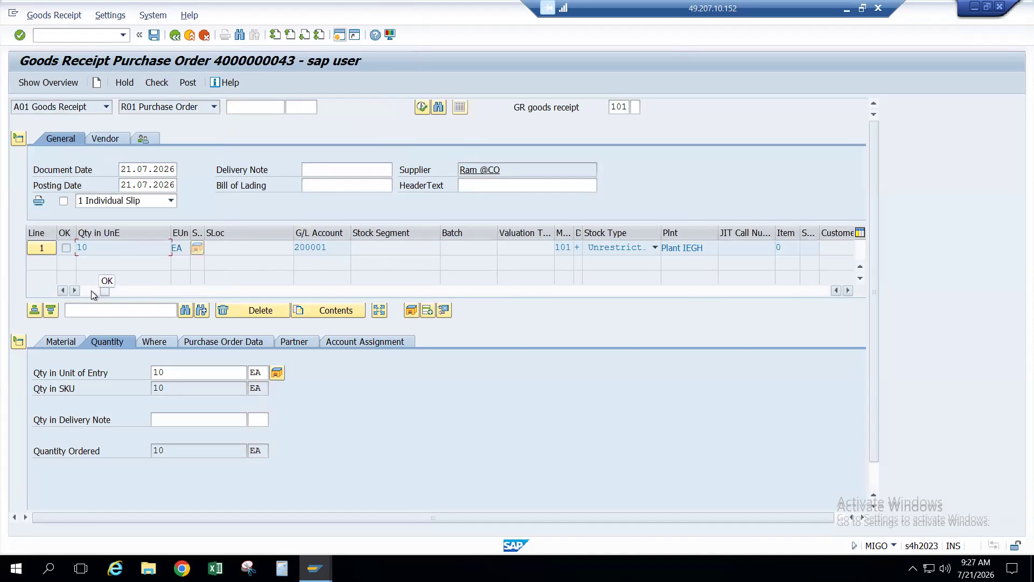
{"action": "left_click", "coordinate": [91, 290]}
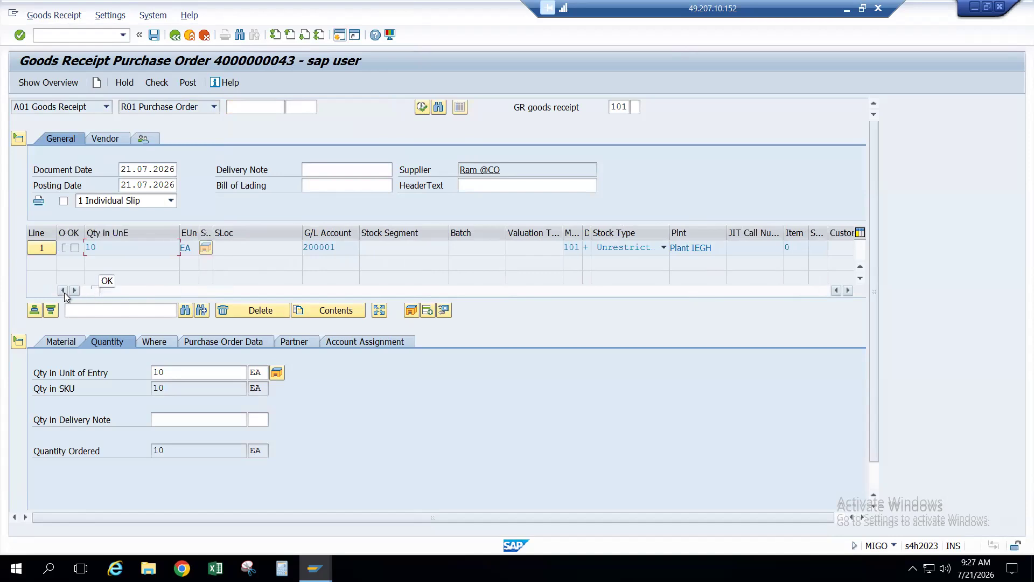
{"action": "left_click", "coordinate": [63, 290]}
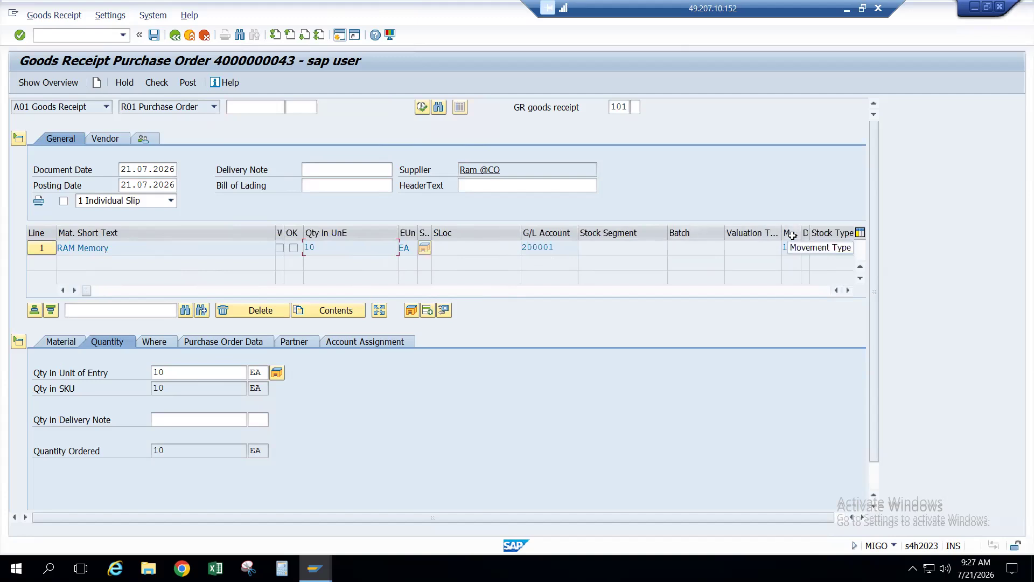
{"action": "left_click", "coordinate": [59, 344]}
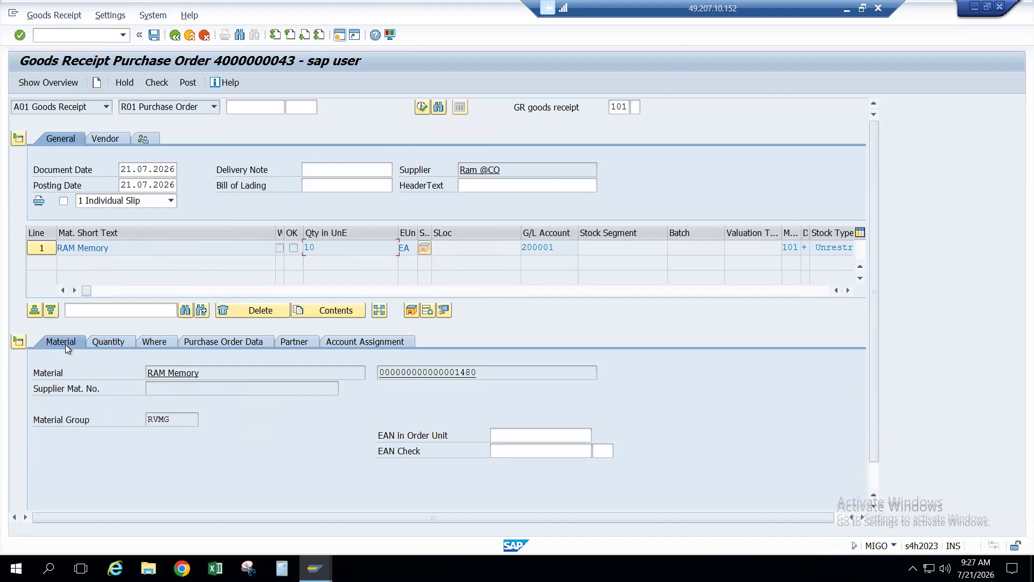
Step: Review the item's quantity, movement type, plant IEGH, PO reference and vendor details
{"action": "left_click", "coordinate": [107, 342]}
{"action": "left_click", "coordinate": [151, 343]}
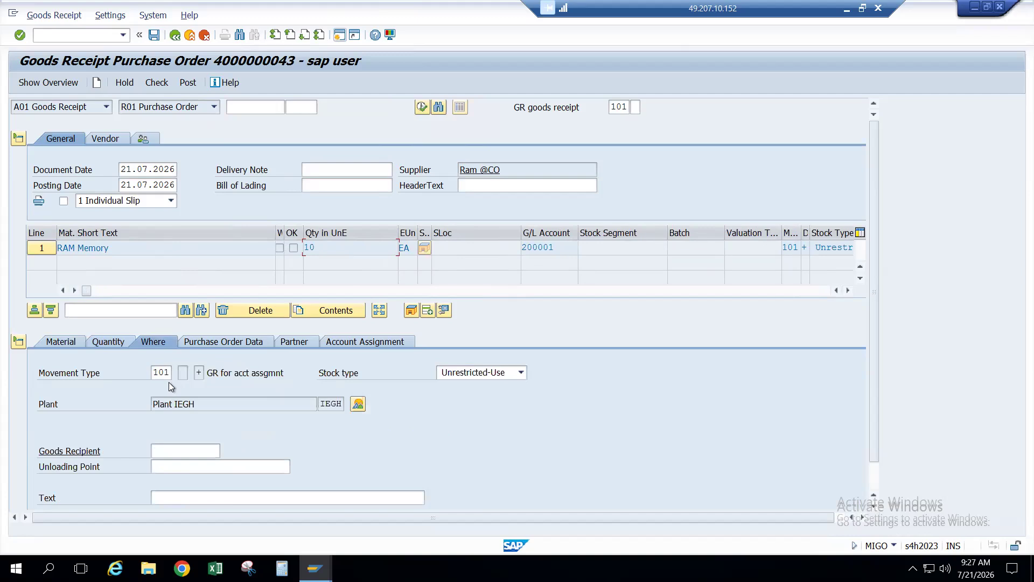
{"action": "left_click", "coordinate": [197, 404]}
{"action": "left_click", "coordinate": [234, 345]}
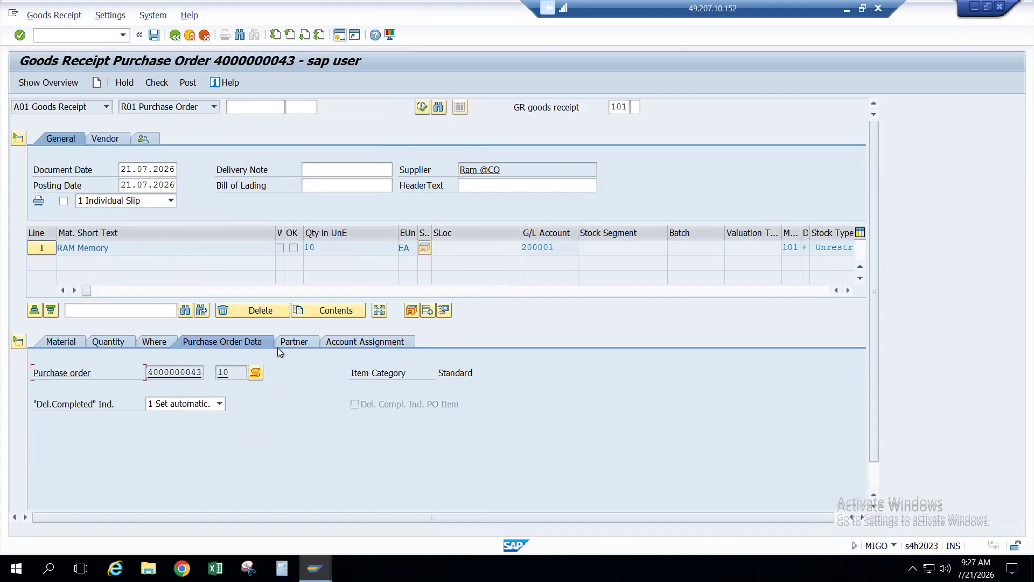
{"action": "left_click", "coordinate": [296, 343]}
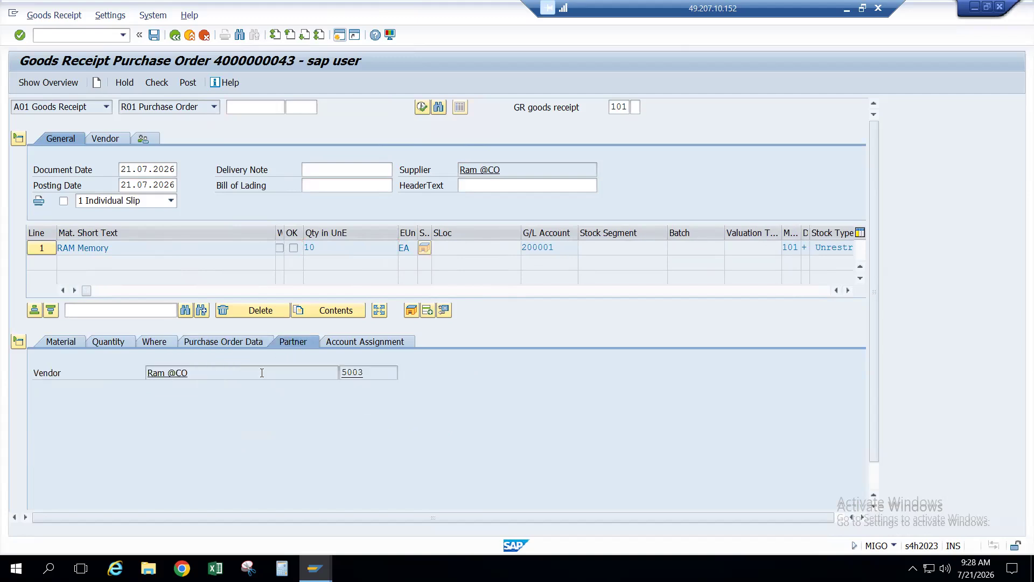
Step: Confirm the item posts to G/L account 200001, review material data, and check the document
{"action": "left_click", "coordinate": [370, 346]}
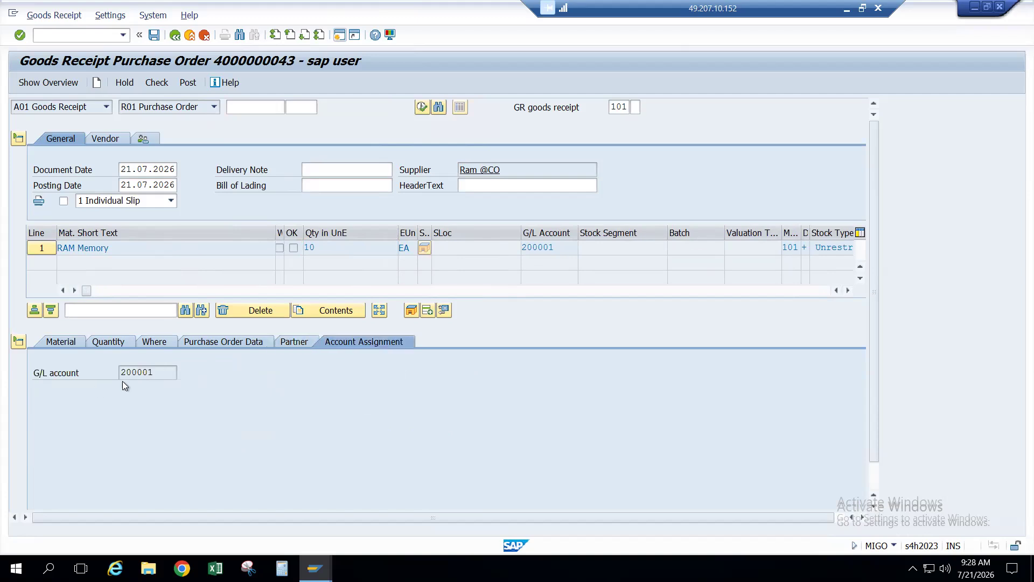
{"action": "left_click", "coordinate": [159, 372]}
{"action": "left_click", "coordinate": [296, 347]}
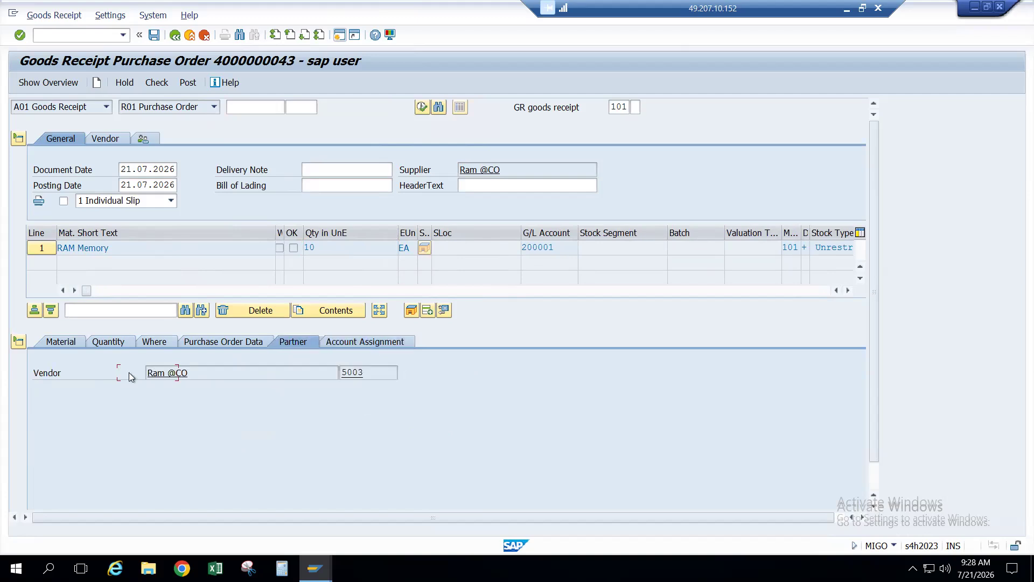
{"action": "left_click", "coordinate": [74, 344]}
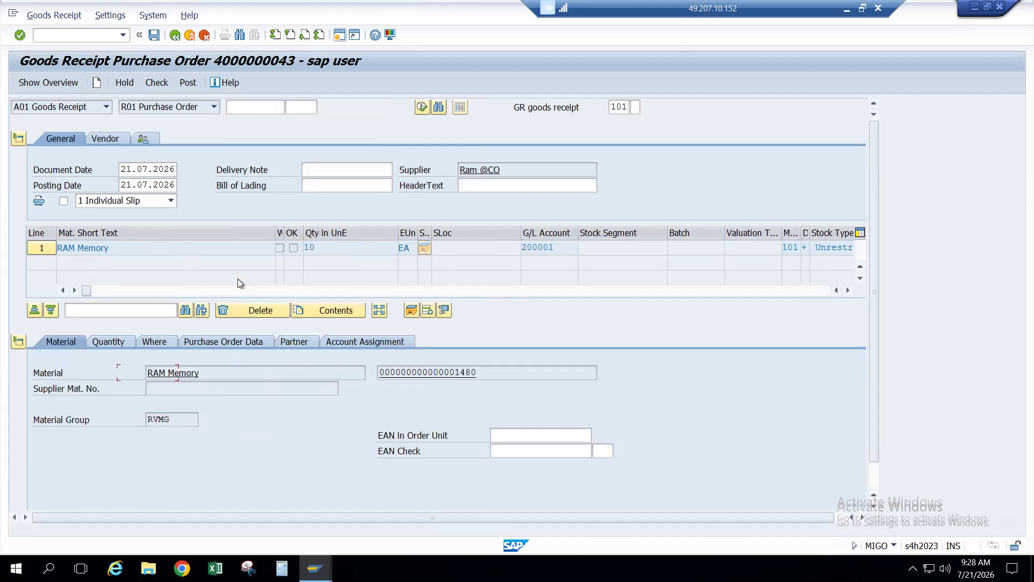
{"action": "left_click", "coordinate": [157, 83]}
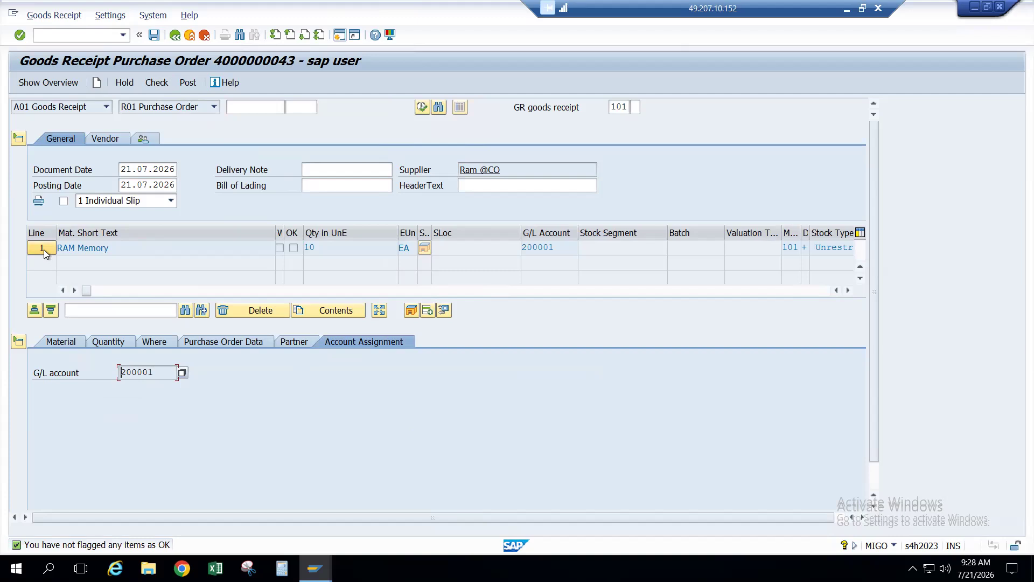
Step: Change the received quantity from 10 to 2 EA against the 10 ordered
{"action": "left_click", "coordinate": [101, 341]}
{"action": "left_click", "coordinate": [180, 376]}
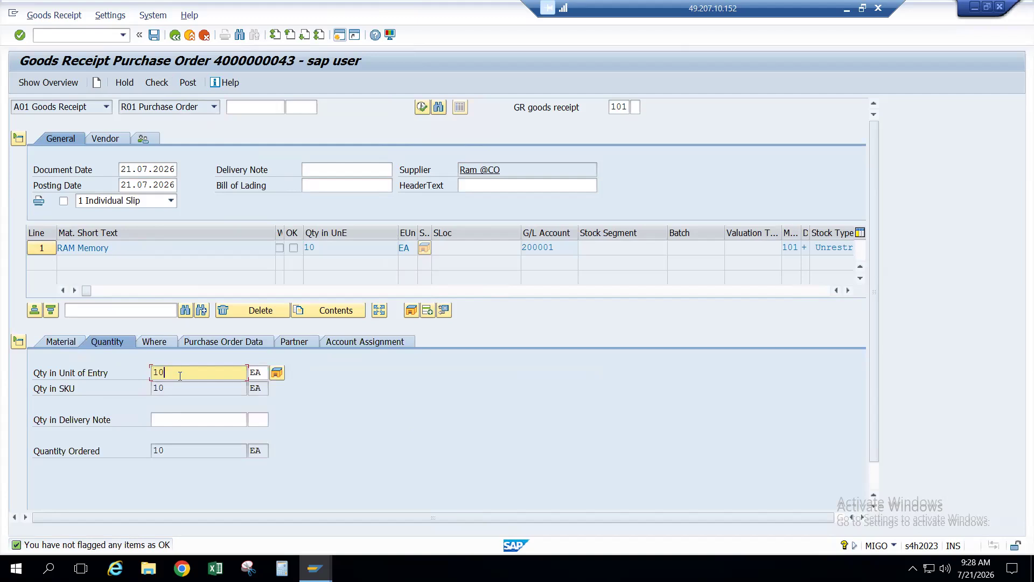
{"action": "key", "text": "BackSpace"}
{"action": "key", "text": "BackSpace"}
{"action": "type", "text": "2"}
{"action": "key", "text": "Return"}
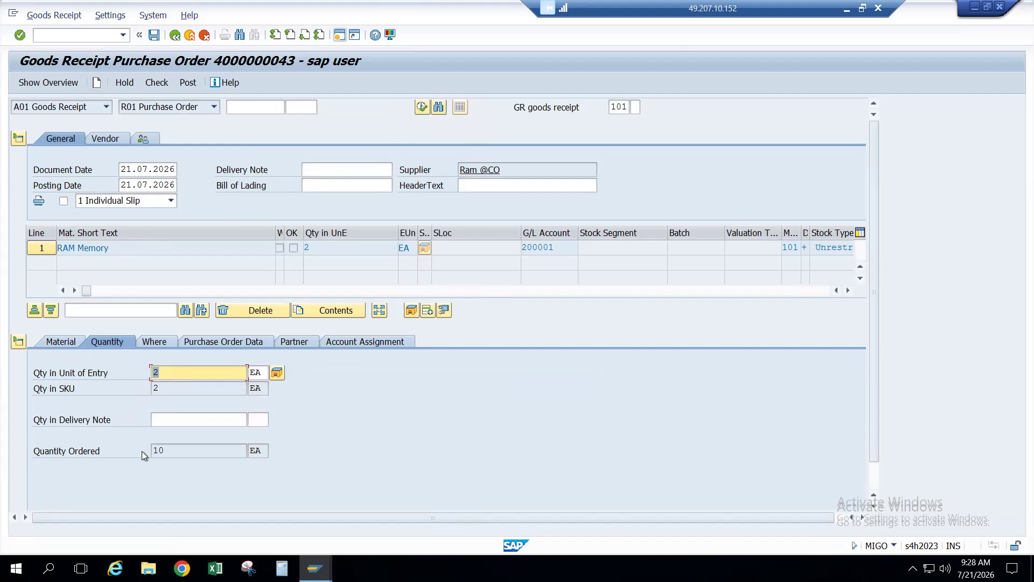
{"action": "left_click", "coordinate": [174, 450]}
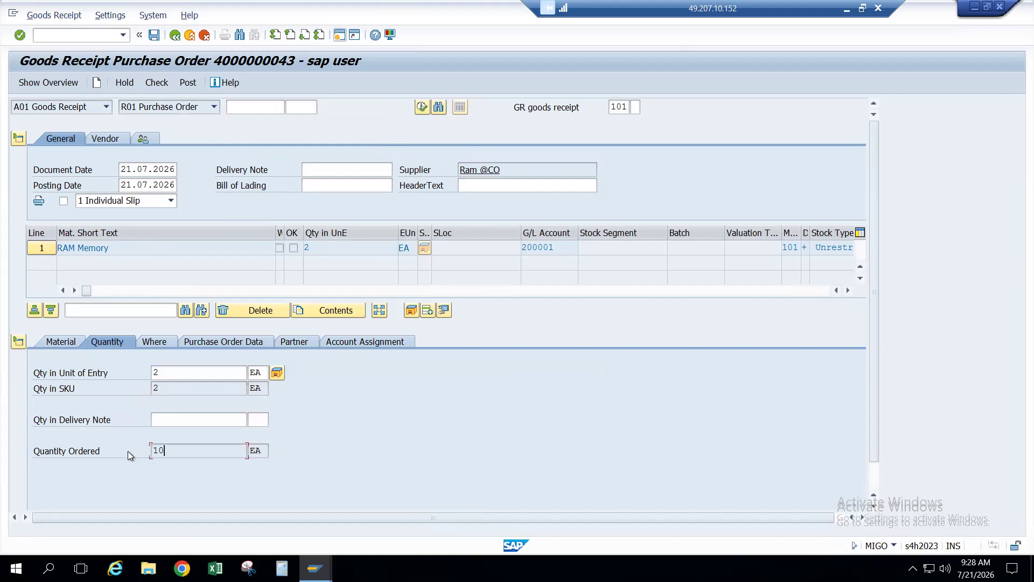
{"action": "left_click", "coordinate": [167, 372]}
{"action": "double_click", "coordinate": [167, 372]}
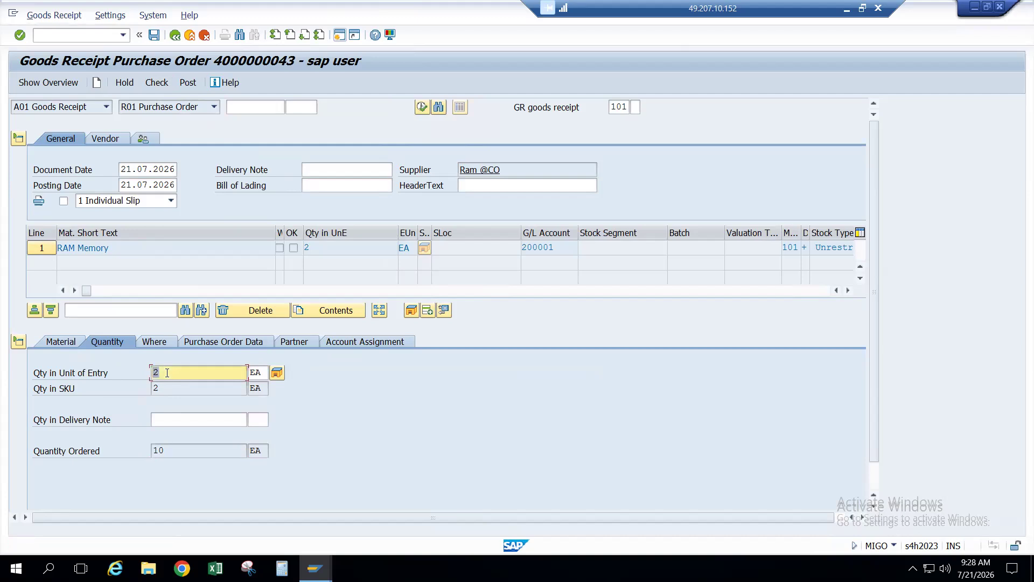
{"action": "left_click", "coordinate": [334, 246]}
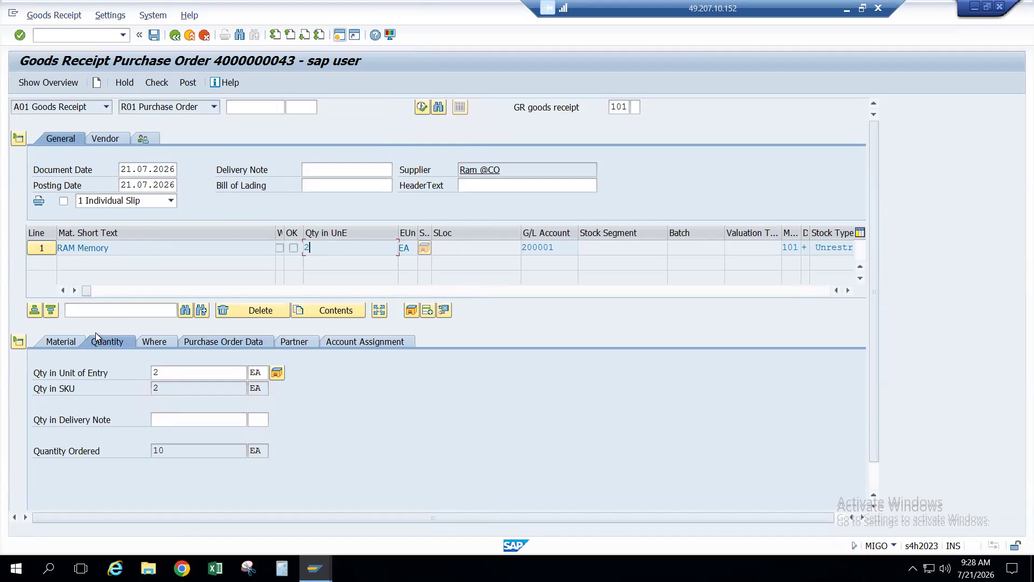
Step: Review the header's Vendor, Employee and General data
{"action": "left_click", "coordinate": [107, 140]}
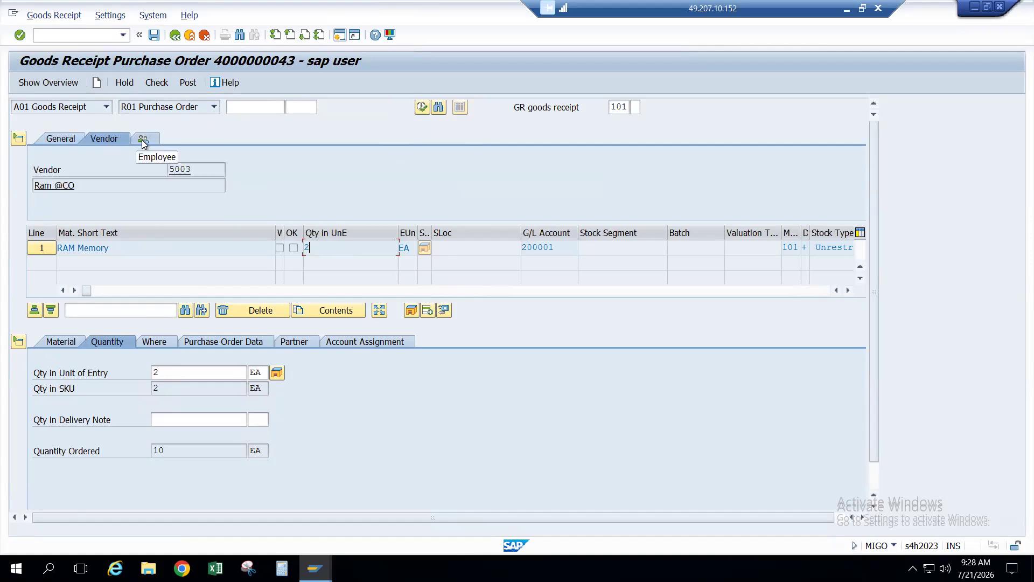
{"action": "left_click", "coordinate": [143, 139]}
{"action": "left_click", "coordinate": [115, 140]}
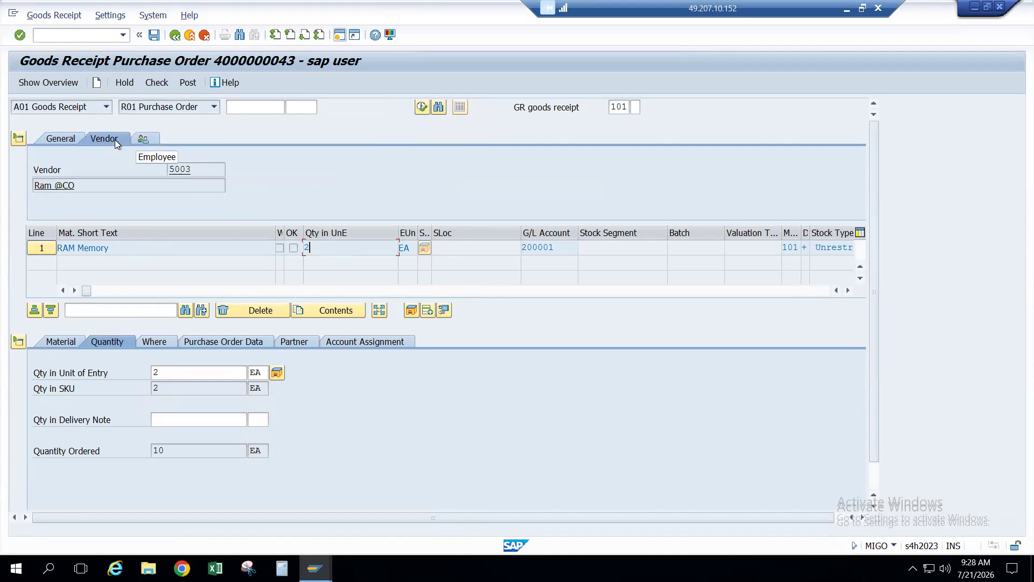
{"action": "left_click", "coordinate": [61, 140]}
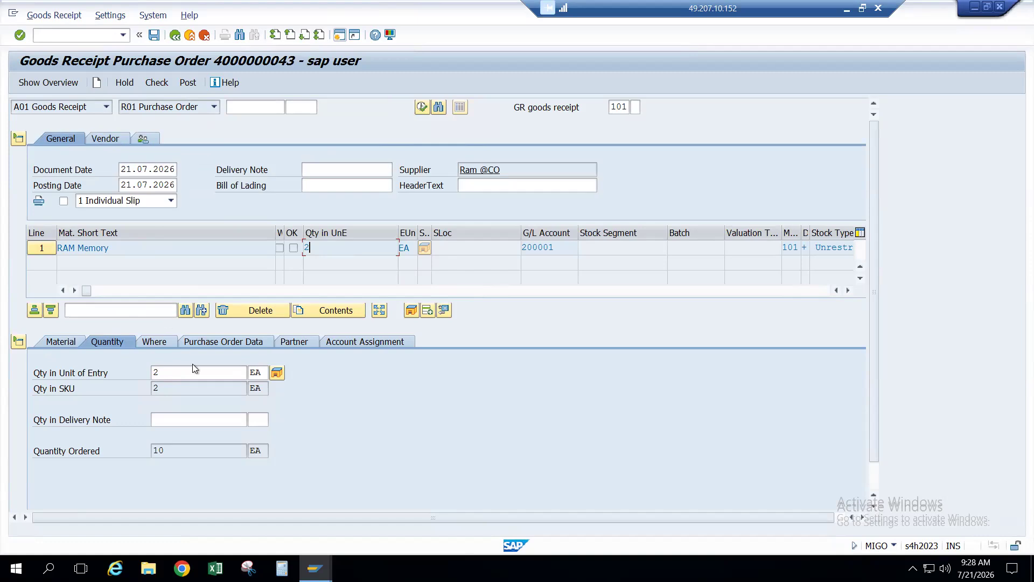
Step: Enter a delivery-note quantity of 2 with unit EA
{"action": "left_click", "coordinate": [189, 418]}
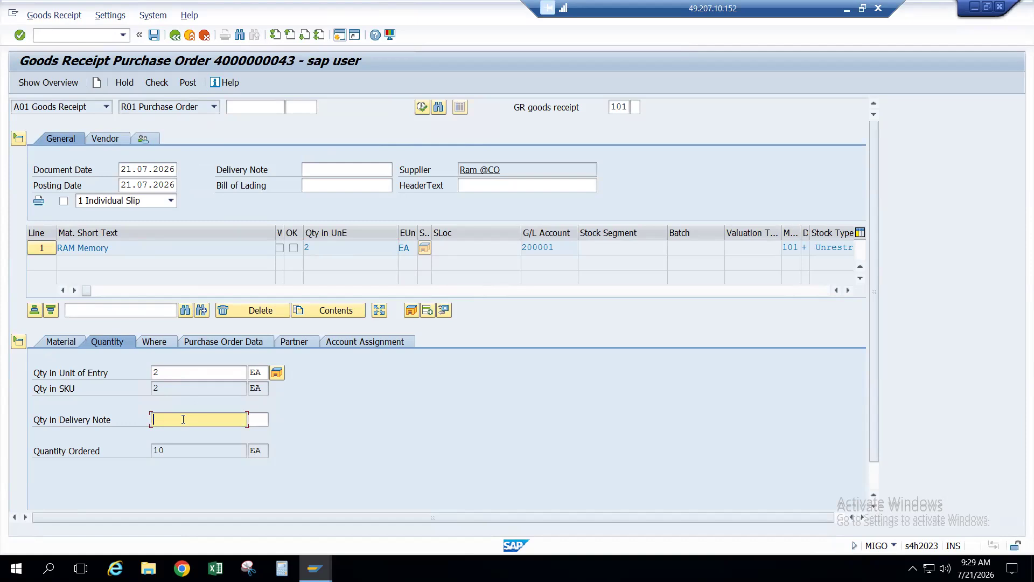
{"action": "type", "text": "2"}
{"action": "key", "text": "BackSpace"}
{"action": "type", "text": "10-2"}
{"action": "key", "text": "BackSpace"}
{"action": "key", "text": "BackSpace"}
{"action": "key", "text": "BackSpace"}
{"action": "key", "text": "BackSpace"}
{"action": "type", "text": "2"}
{"action": "key", "text": "Return"}
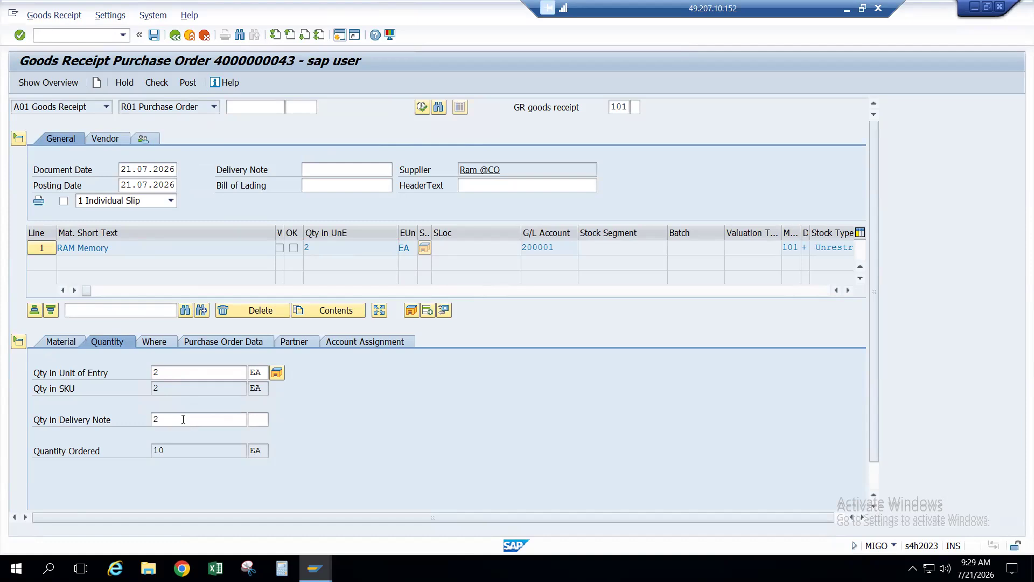
{"action": "left_click", "coordinate": [258, 420]}
{"action": "type", "text": "EA"}
{"action": "key", "text": "Return"}
Step: Flag the RAM Memory item as Item OK
{"action": "left_click", "coordinate": [202, 421]}
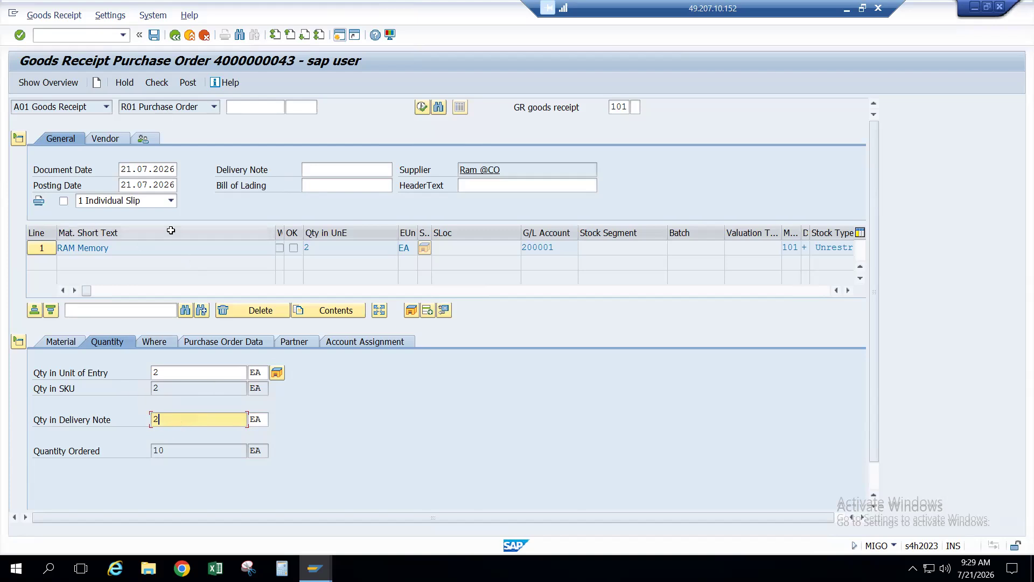
{"action": "scroll", "coordinate": [170, 230], "scroll_direction": "down", "scroll_amount": 2}
{"action": "left_click", "coordinate": [70, 499]}
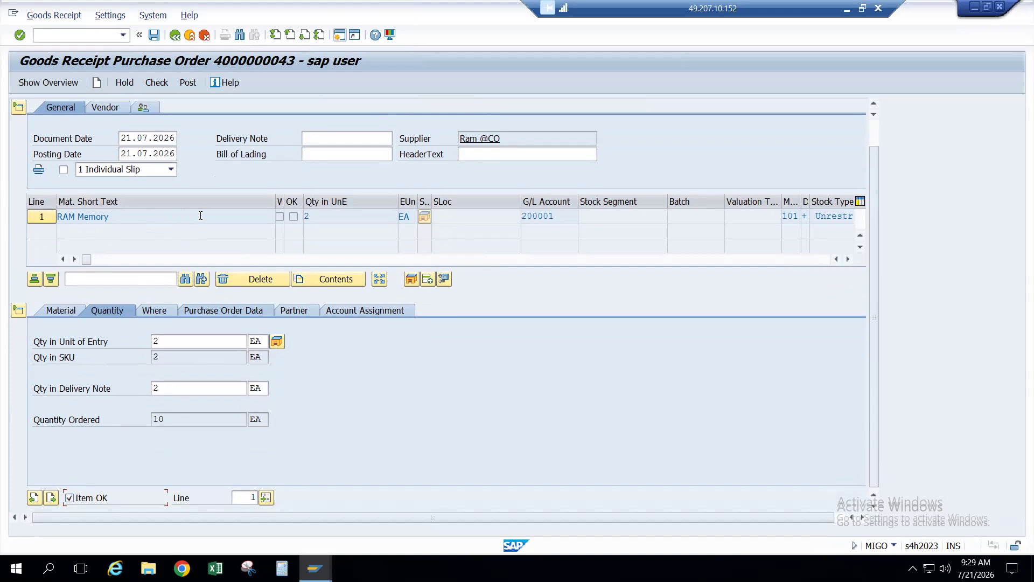
Step: Check the goods receipt and accept the 8 EA quantity shortfall warning
{"action": "left_click", "coordinate": [157, 83]}
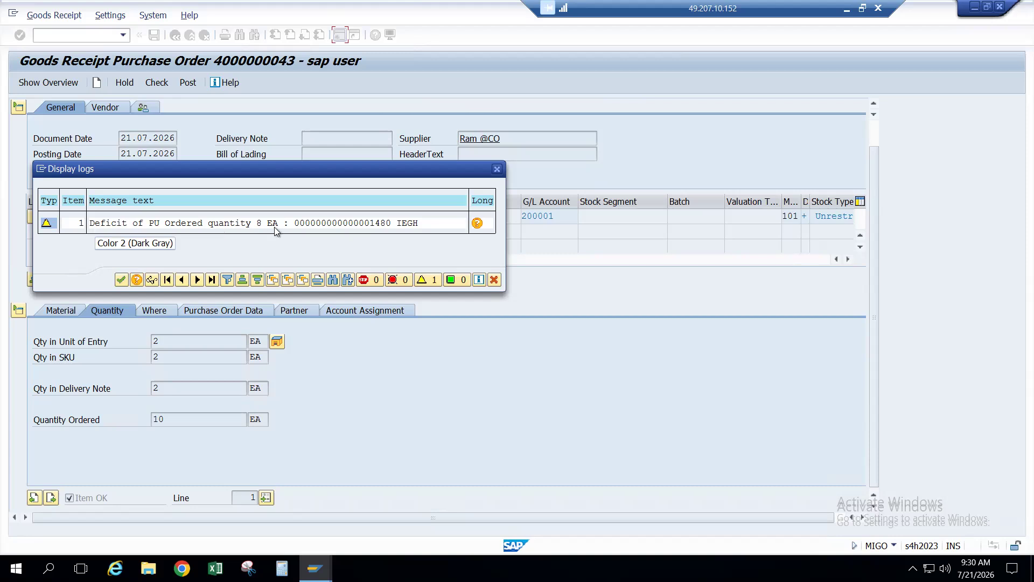
{"action": "left_click", "coordinate": [124, 282]}
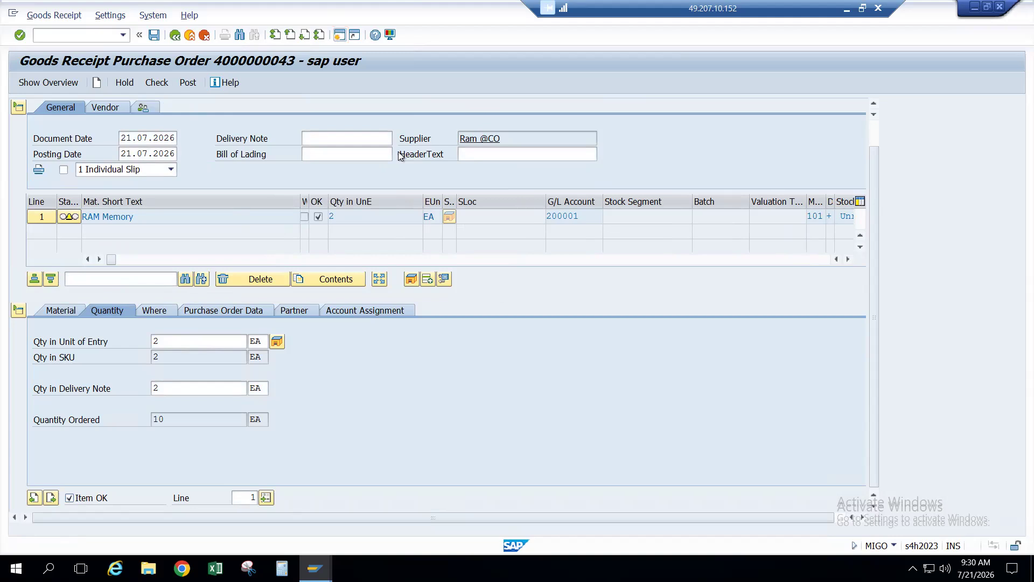
{"action": "key", "text": "alt+Tab"}
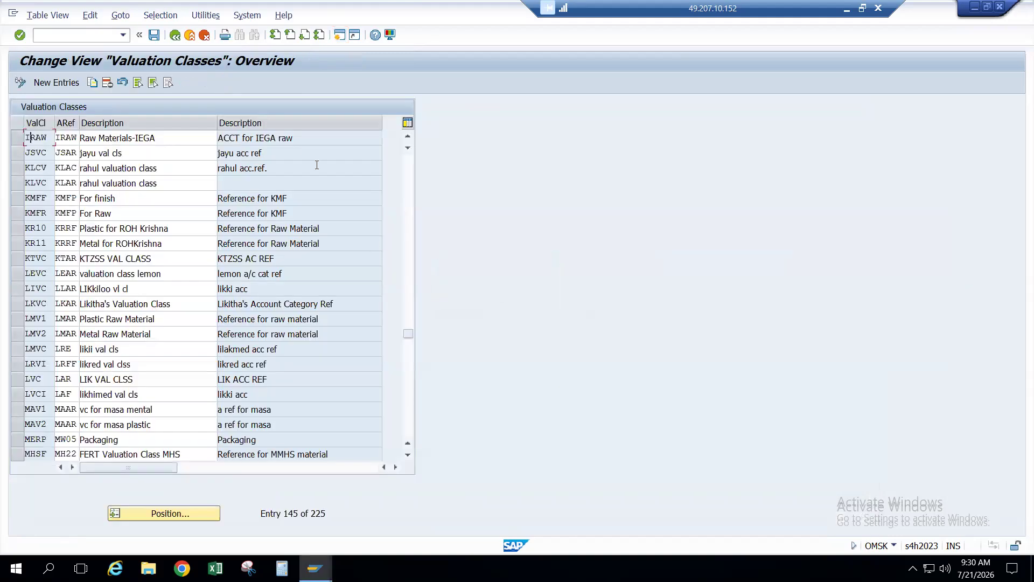
Step: Return the valuation classes session to SAP Easy Access with /n, keeping the goods receipt open
{"action": "left_click", "coordinate": [97, 40]}
{"action": "type", "text": "/n"}
{"action": "key", "text": "Return"}
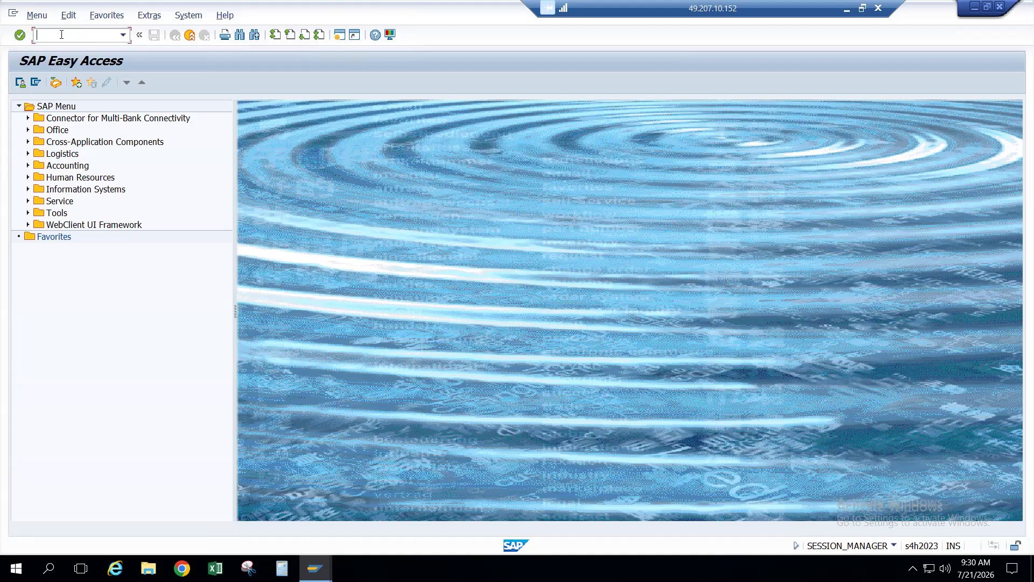
{"action": "key", "text": "alt+Tab"}
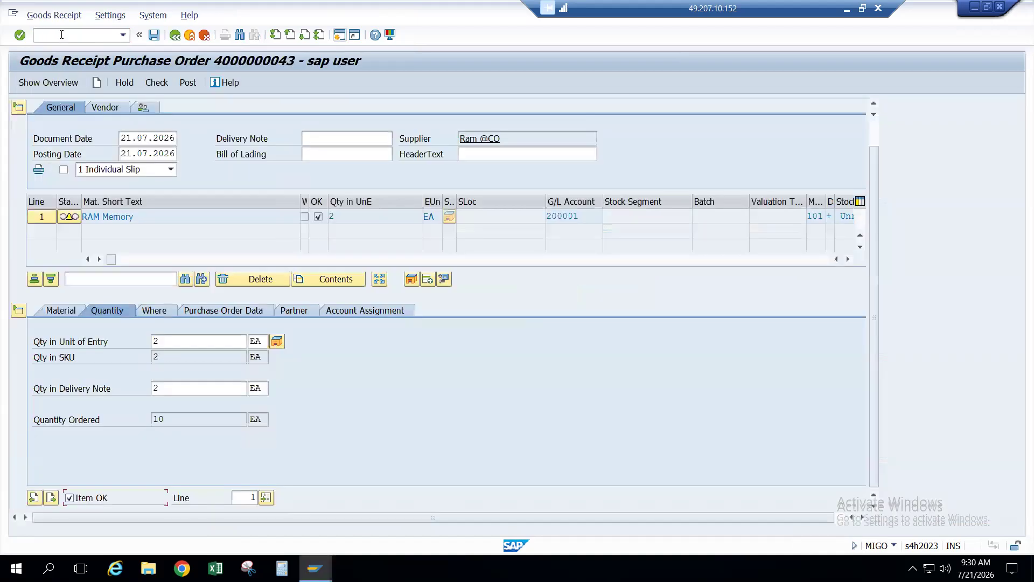
{"action": "left_click", "coordinate": [184, 217]}
{"action": "key", "text": "alt+Tab"}
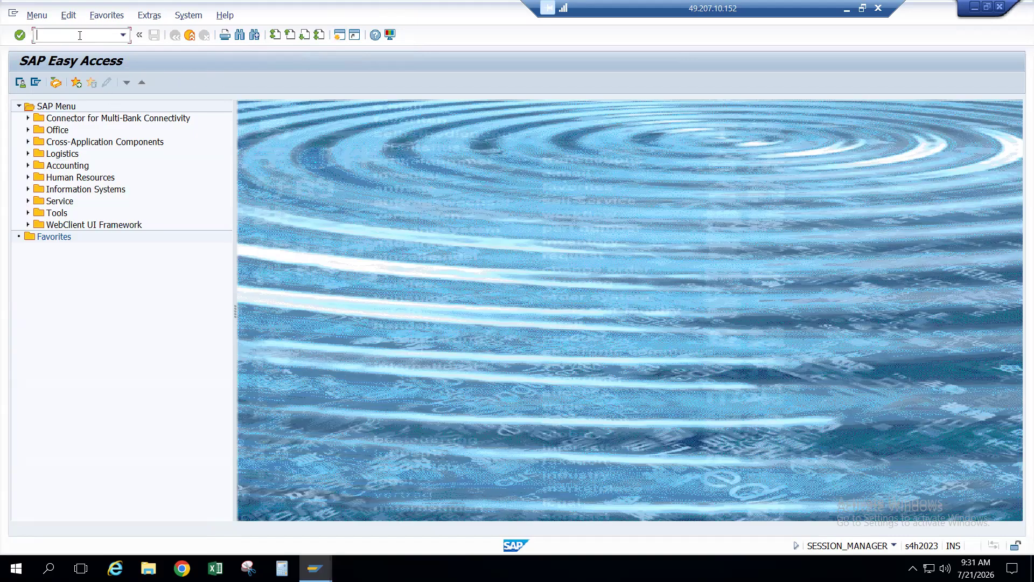
Step: In FS00, relabel G/L account 200001 with short text 'RAM' and long text 'RAM memory', and save
{"action": "type", "text": "FS00"}
{"action": "key", "text": "Return"}
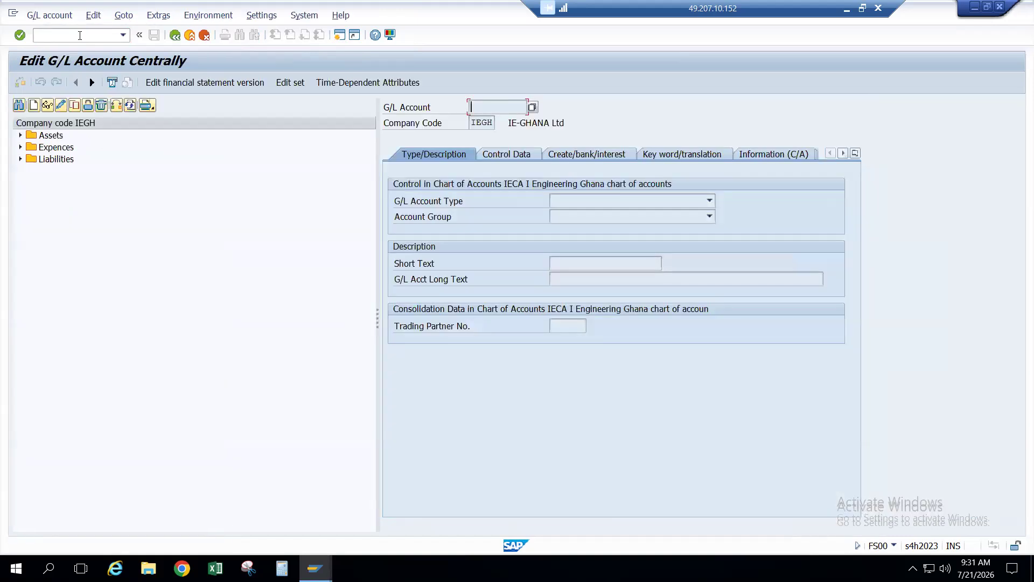
{"action": "left_click", "coordinate": [20, 136]}
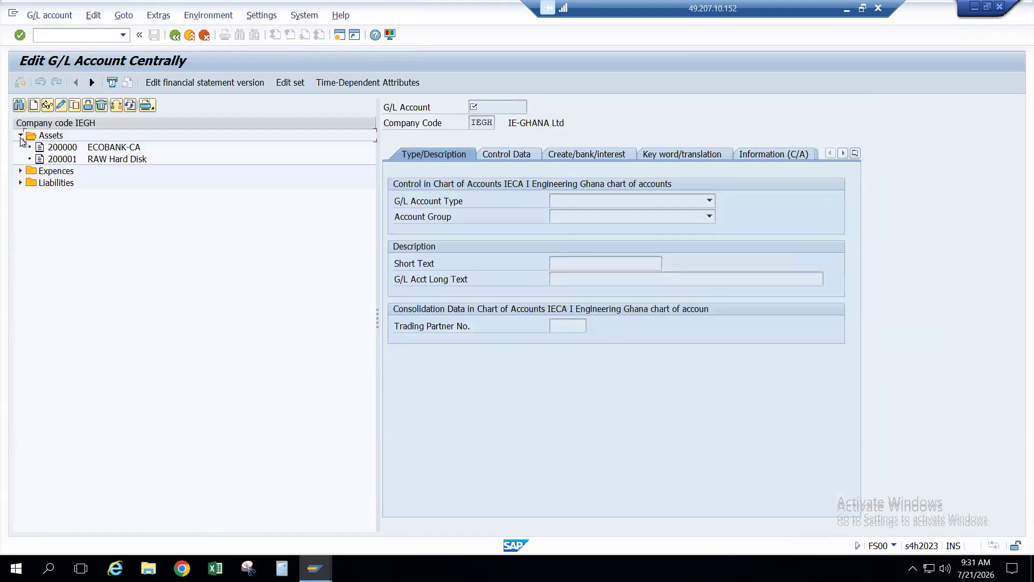
{"action": "double_click", "coordinate": [63, 158]}
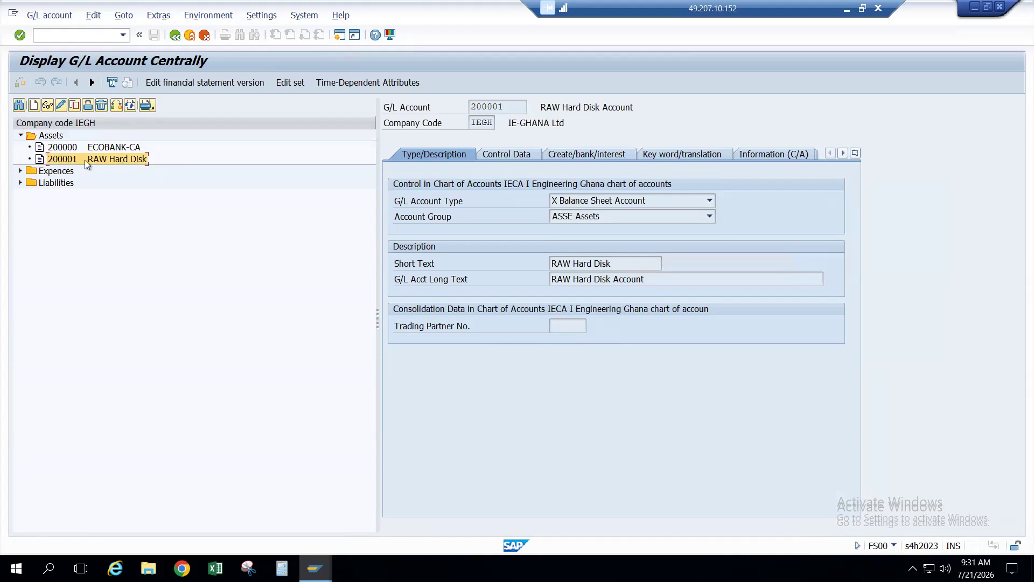
{"action": "left_click", "coordinate": [62, 105]}
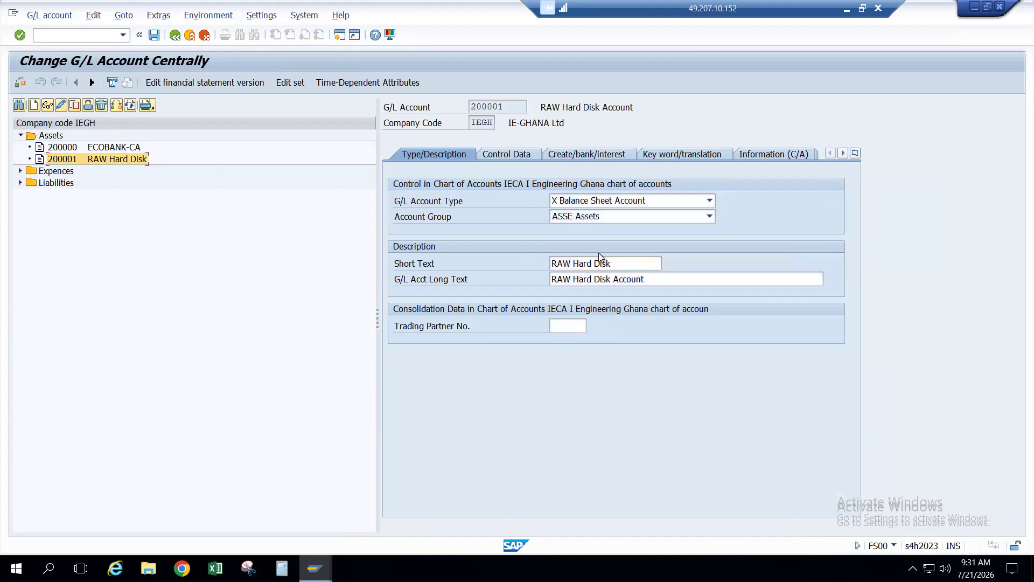
{"action": "left_click", "coordinate": [620, 260]}
{"action": "key", "text": "BackSpace"}
{"action": "key", "text": "BackSpace"}
{"action": "key", "text": "BackSpace"}
{"action": "key", "text": "BackSpace"}
{"action": "key", "text": "BackSpace"}
{"action": "key", "text": "BackSpace"}
{"action": "key", "text": "BackSpace"}
{"action": "key", "text": "BackSpace"}
{"action": "key", "text": "BackSpace"}
{"action": "key", "text": "BackSpace"}
{"action": "key", "text": "BackSpace"}
{"action": "key", "text": "BackSpace"}
{"action": "key", "text": "BackSpace"}
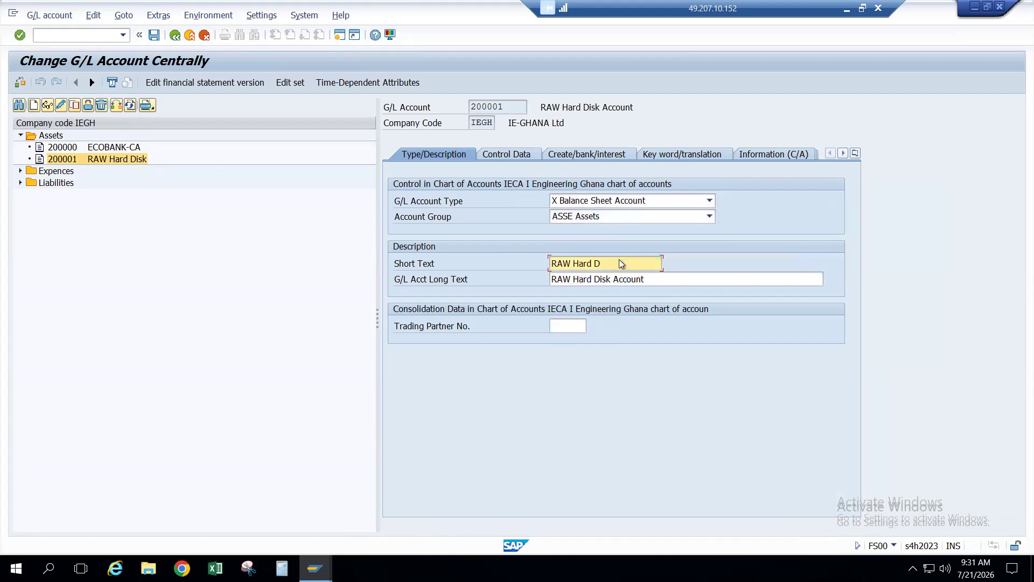
{"action": "type", "text": "RAM"}
{"action": "key", "text": "Tab"}
{"action": "type", "text": "RAM memory"}
{"action": "key", "text": "Return"}
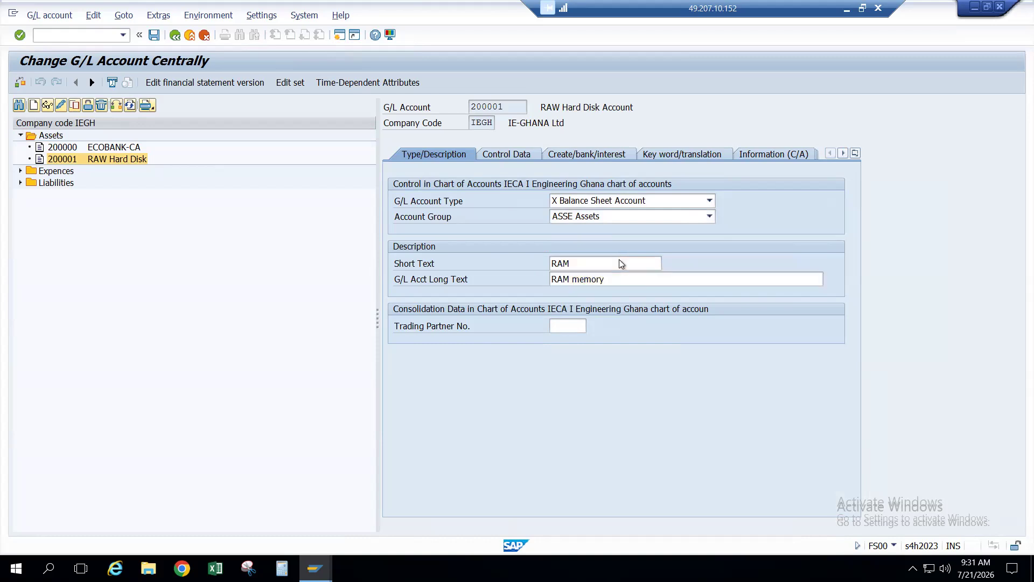
{"action": "left_click", "coordinate": [153, 36]}
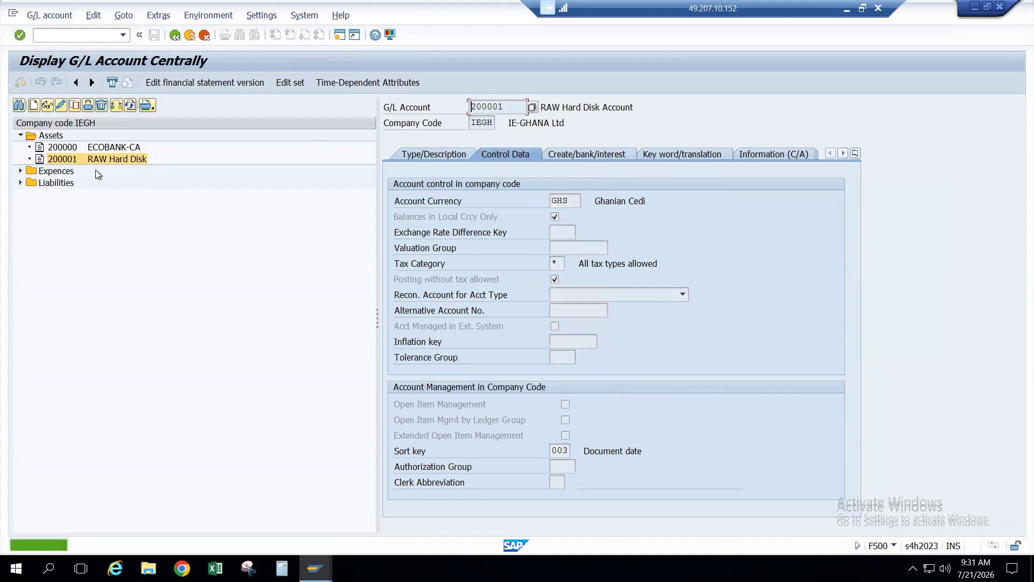
Step: Open GR/IR Clearing account 400001 under Expences, then go back to the goods receipt
{"action": "left_click", "coordinate": [65, 160]}
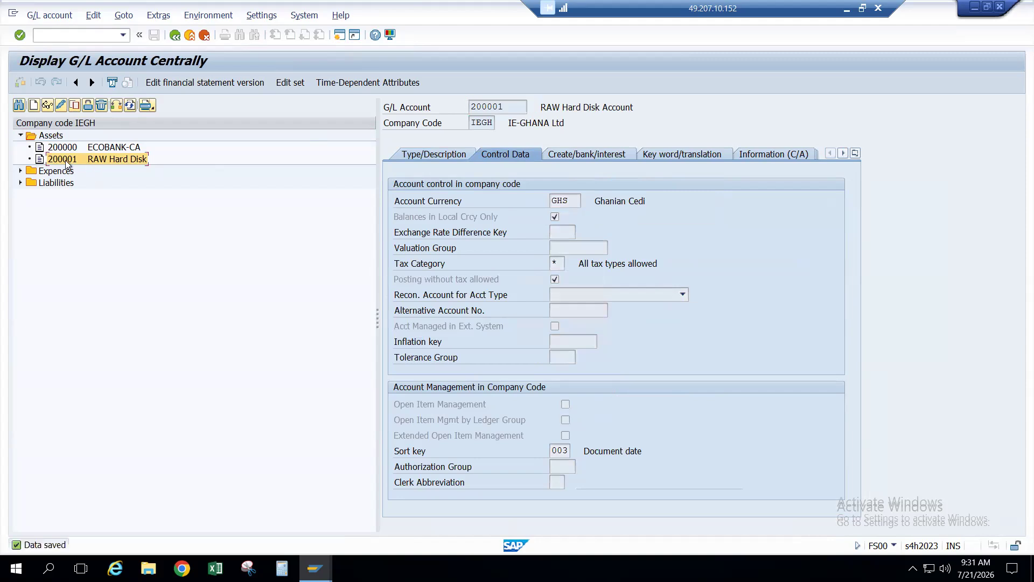
{"action": "left_click", "coordinate": [20, 183]}
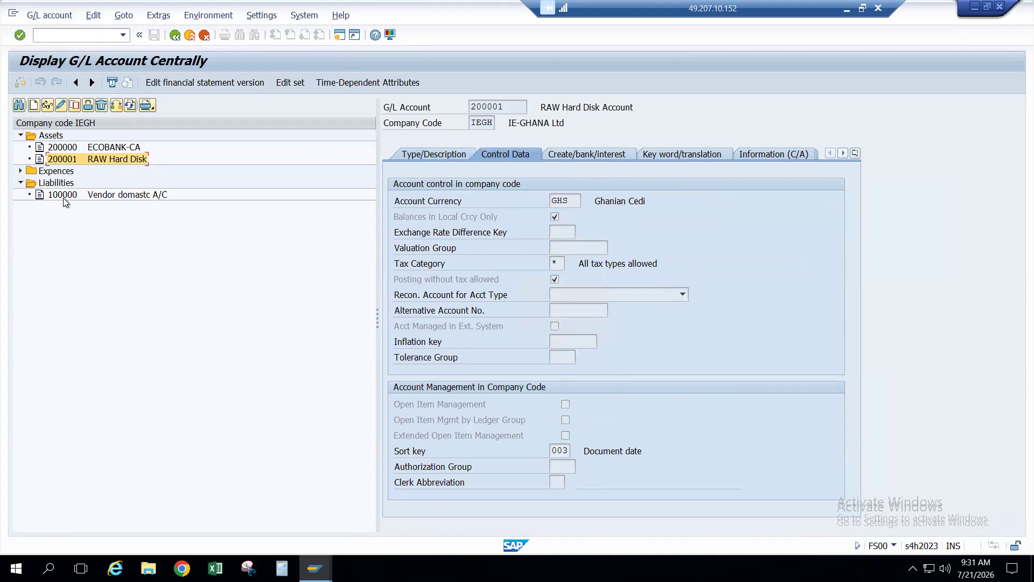
{"action": "left_click", "coordinate": [20, 170]}
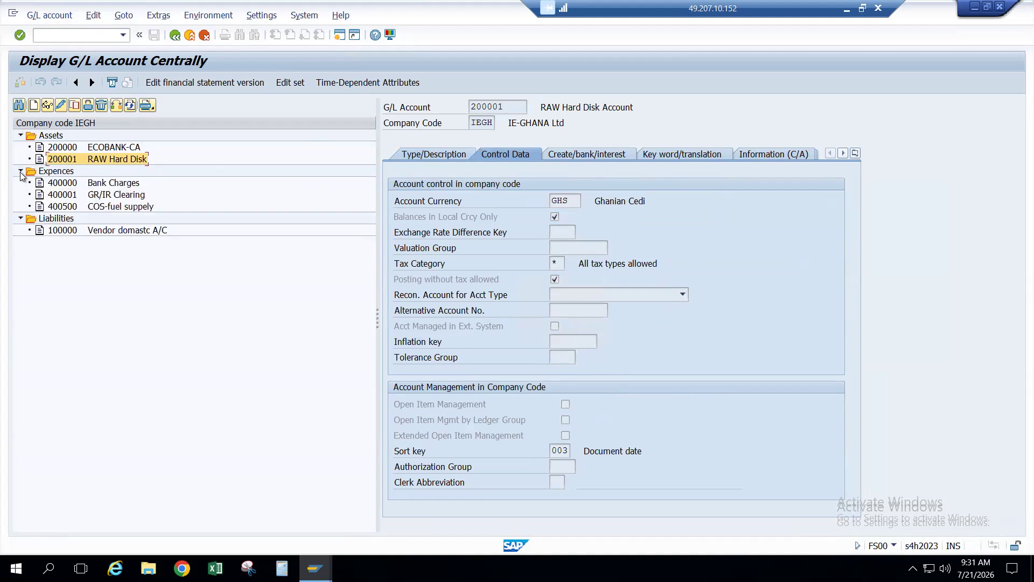
{"action": "double_click", "coordinate": [61, 195]}
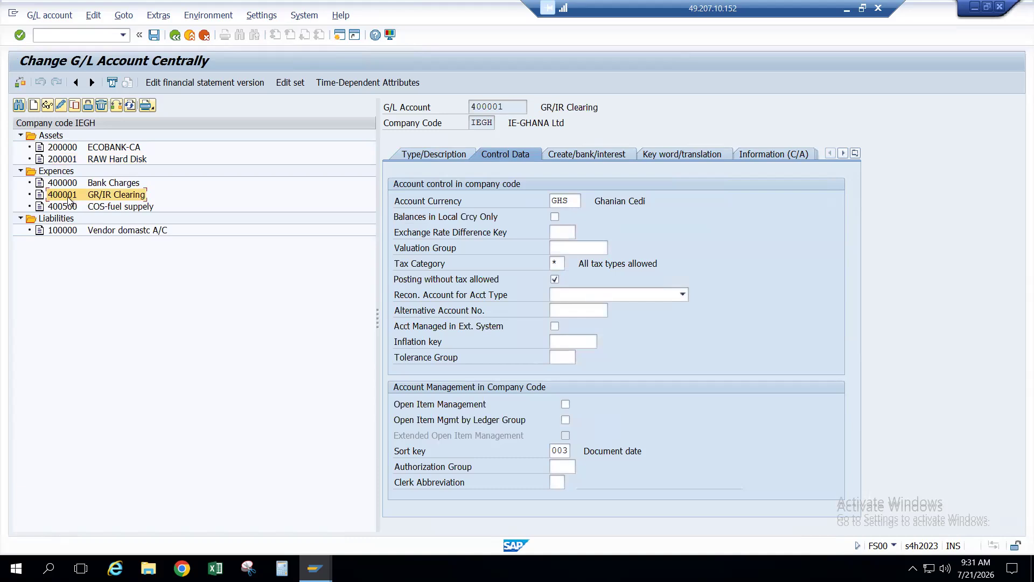
{"action": "left_click", "coordinate": [70, 160]}
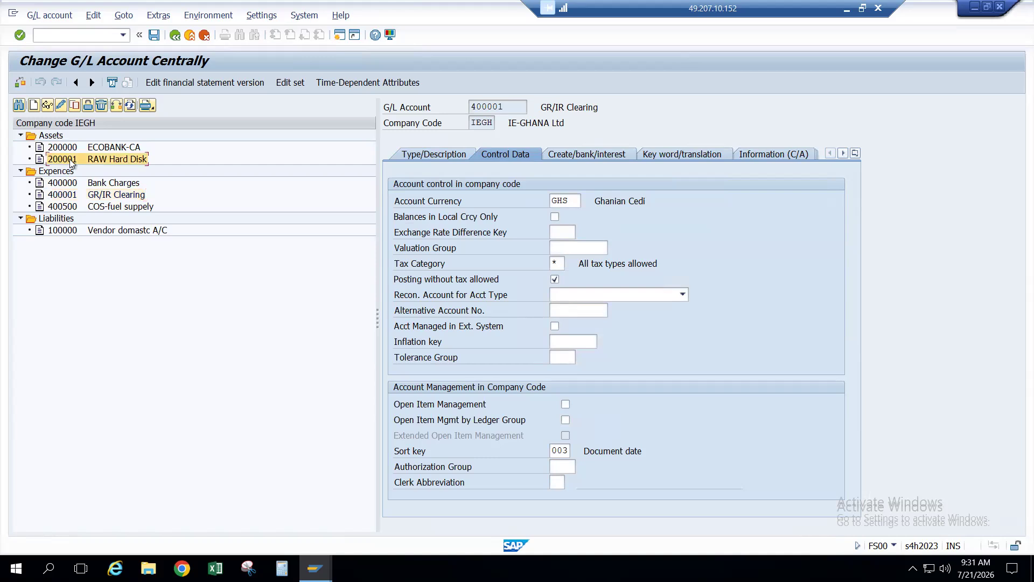
{"action": "key", "text": "alt+Tab"}
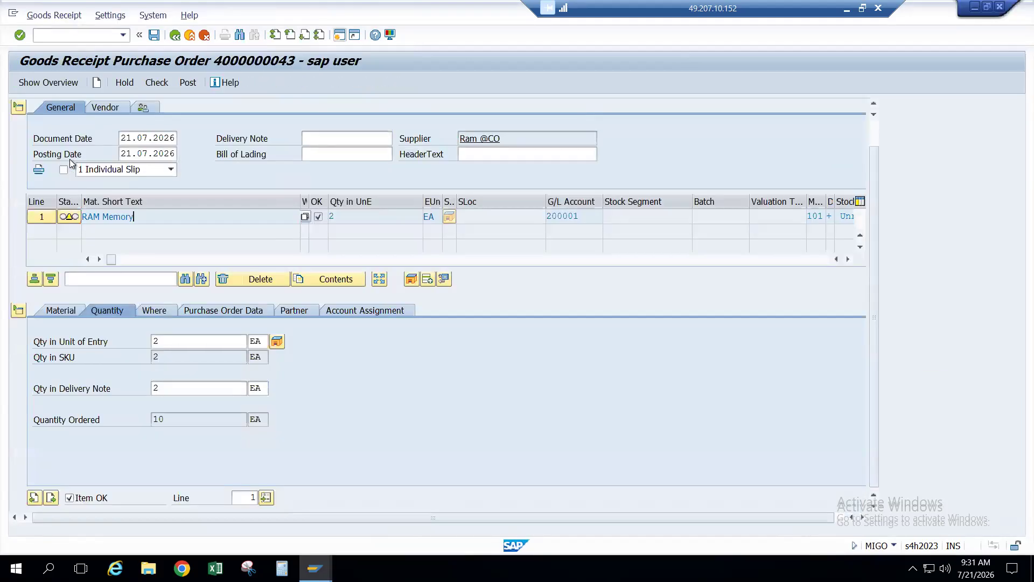
Step: In OBYC, open BSX inventory posting for chart IECA and verify IRAW maps to account 200001
{"action": "key", "text": "alt+Tab"}
{"action": "key", "text": "alt+Tab"}
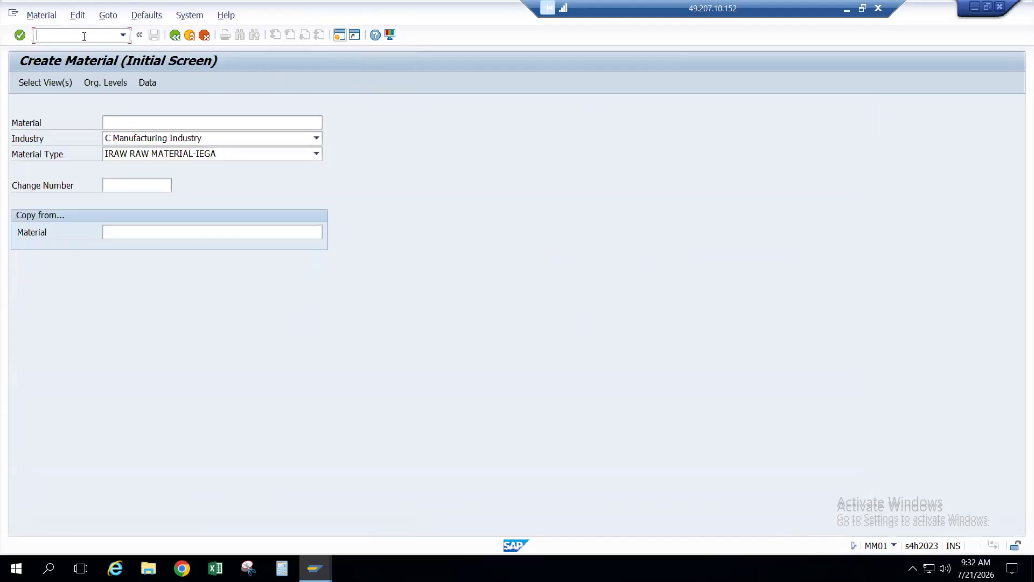
{"action": "type", "text": "/nOBYC"}
{"action": "key", "text": "Return"}
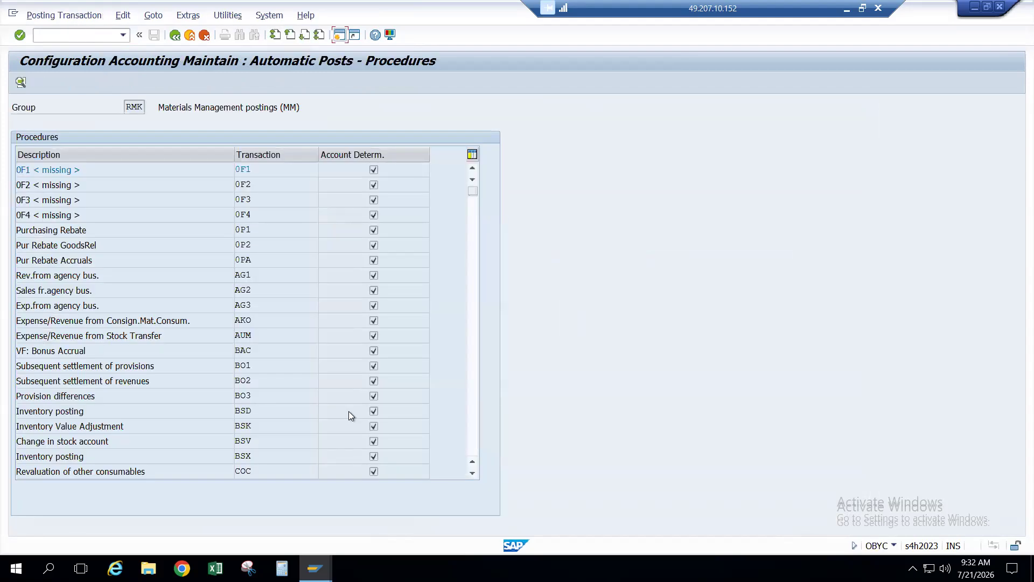
{"action": "scroll", "coordinate": [348, 411], "scroll_direction": "down", "scroll_amount": 2}
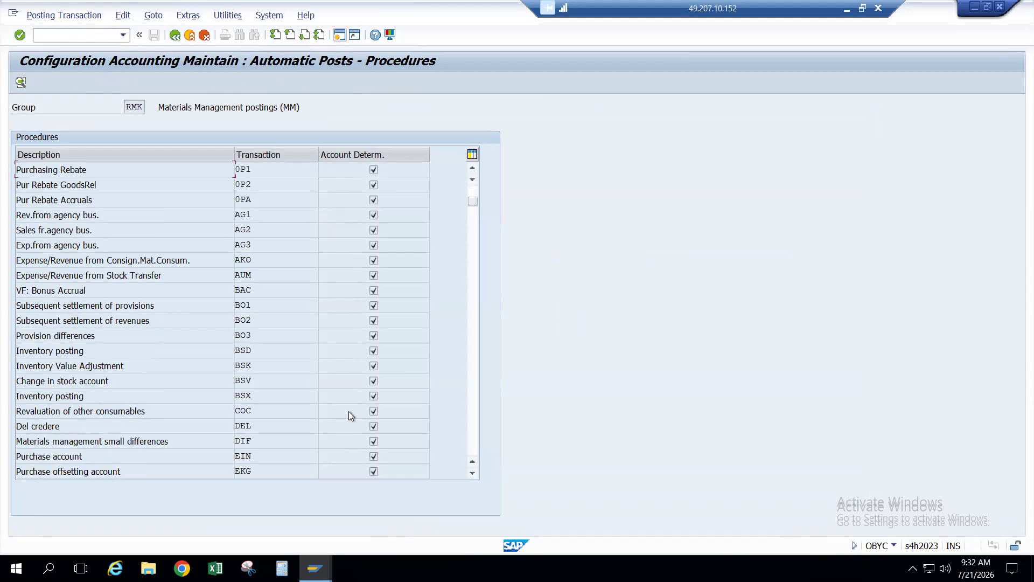
{"action": "scroll", "coordinate": [348, 411], "scroll_direction": "down", "scroll_amount": 2}
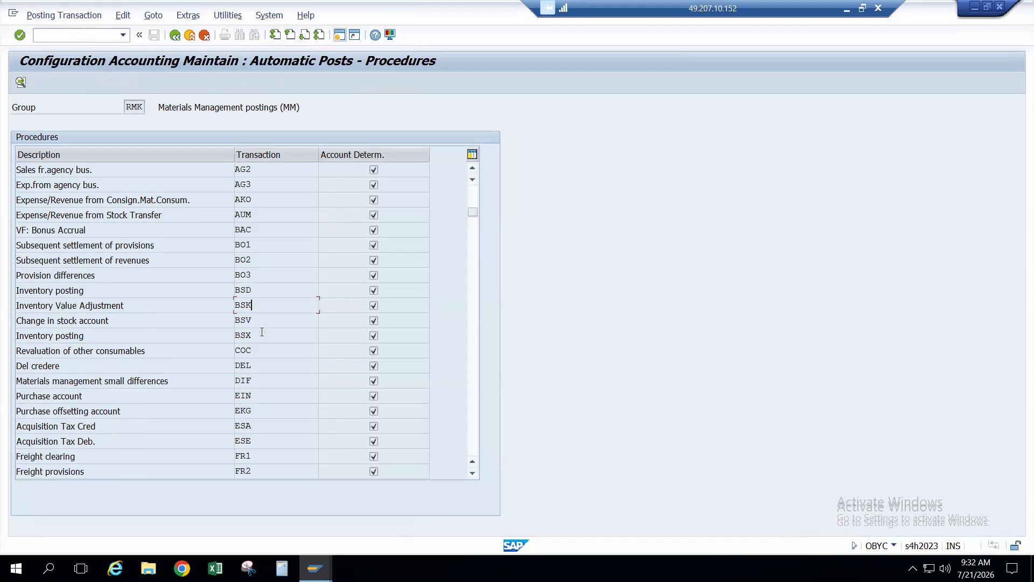
{"action": "left_click", "coordinate": [139, 337]}
{"action": "double_click", "coordinate": [251, 335]}
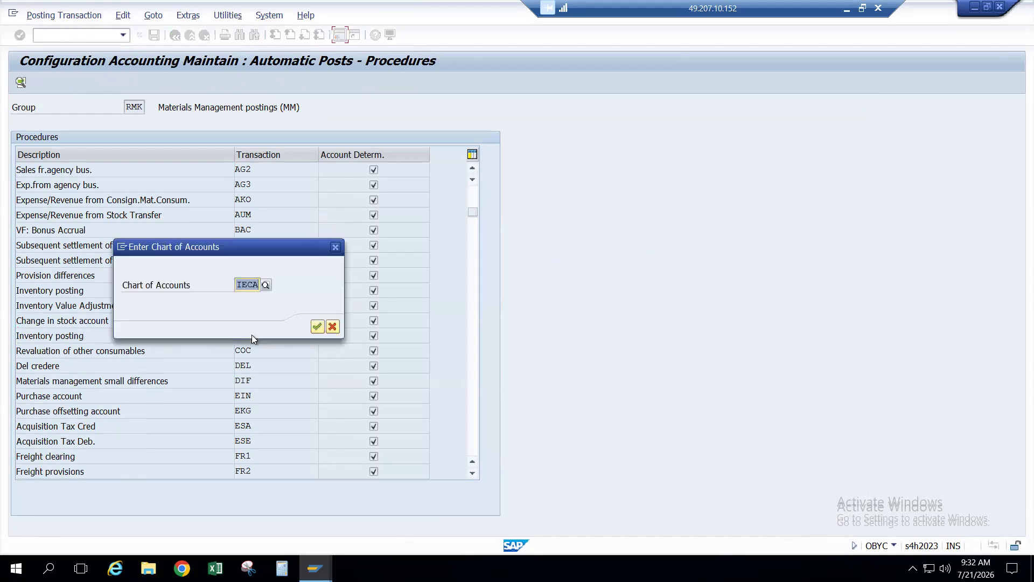
{"action": "key", "text": "BackSpace"}
{"action": "key", "text": "Down"}
{"action": "key", "text": "Return"}
{"action": "key", "text": "Return"}
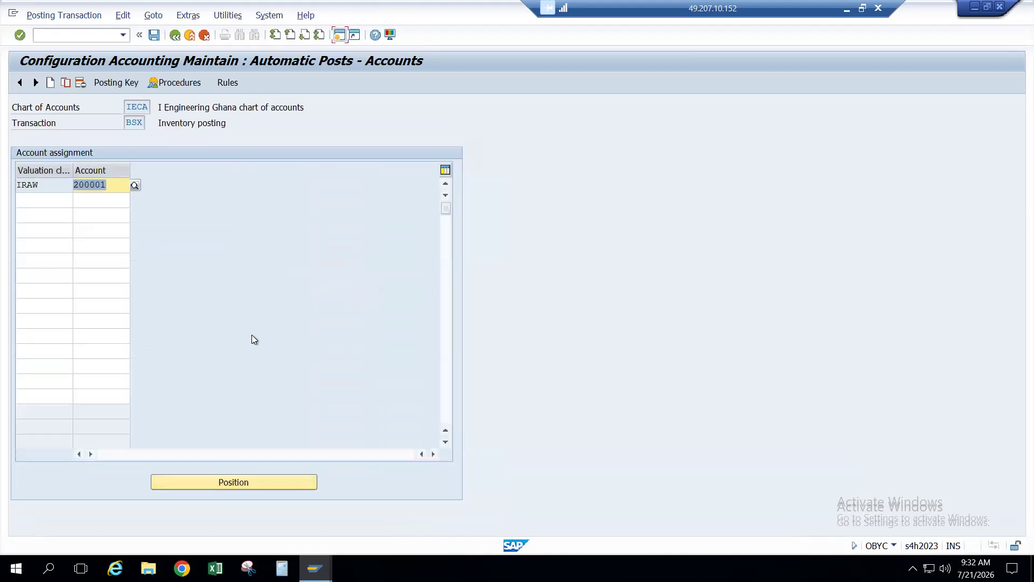
{"action": "left_click", "coordinate": [42, 184]}
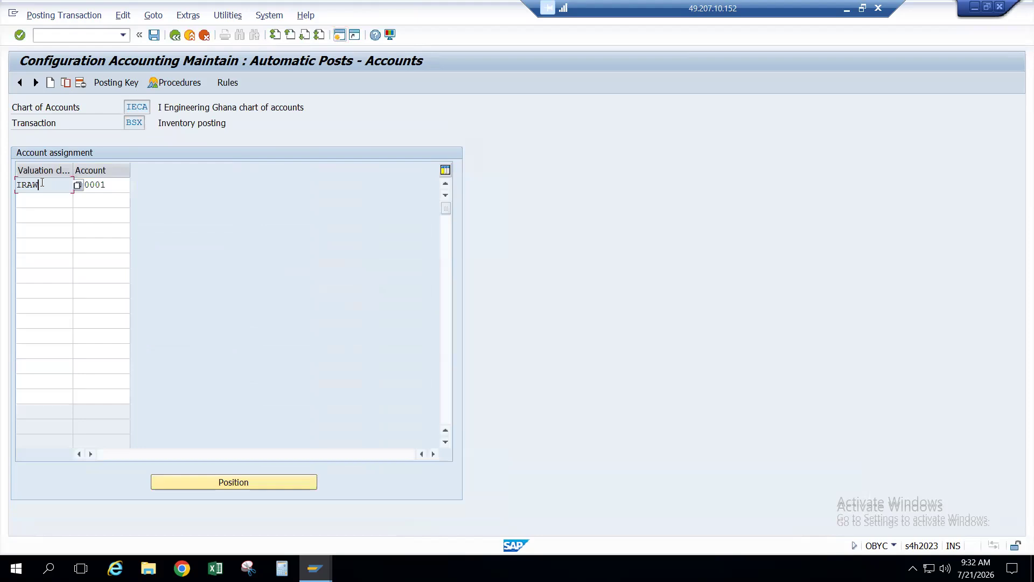
{"action": "left_click", "coordinate": [117, 185]}
Step: Confirm on the Accounting 1 view that material RAM Memory has valuation class IRAW
{"action": "key", "text": "alt+Tab"}
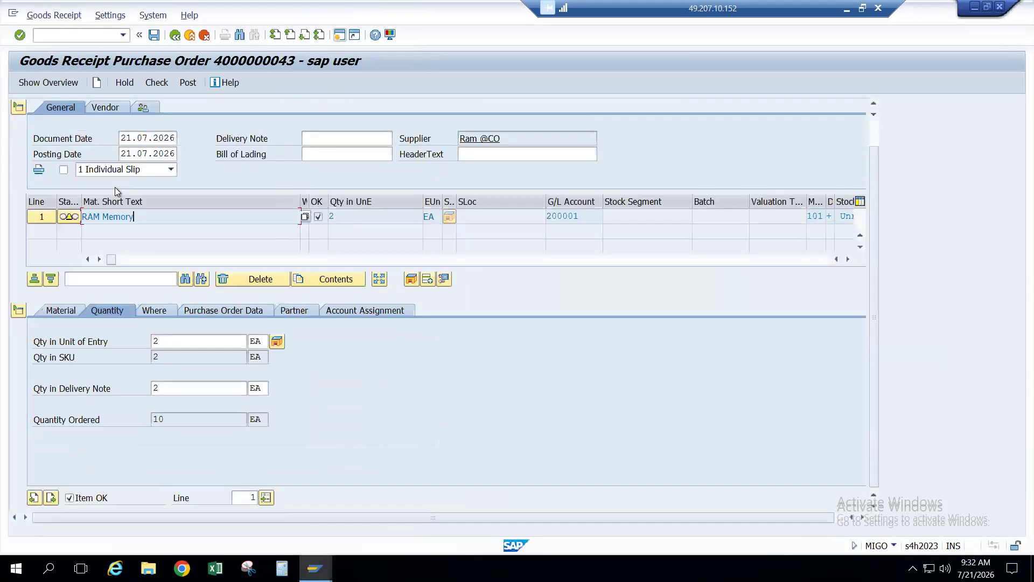
{"action": "double_click", "coordinate": [117, 218]}
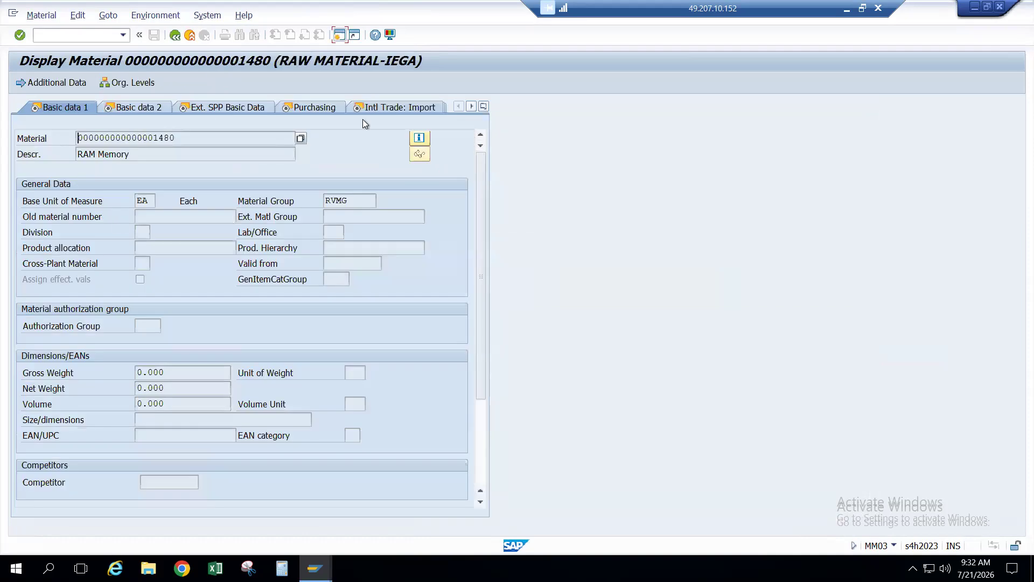
{"action": "left_click", "coordinate": [484, 107]}
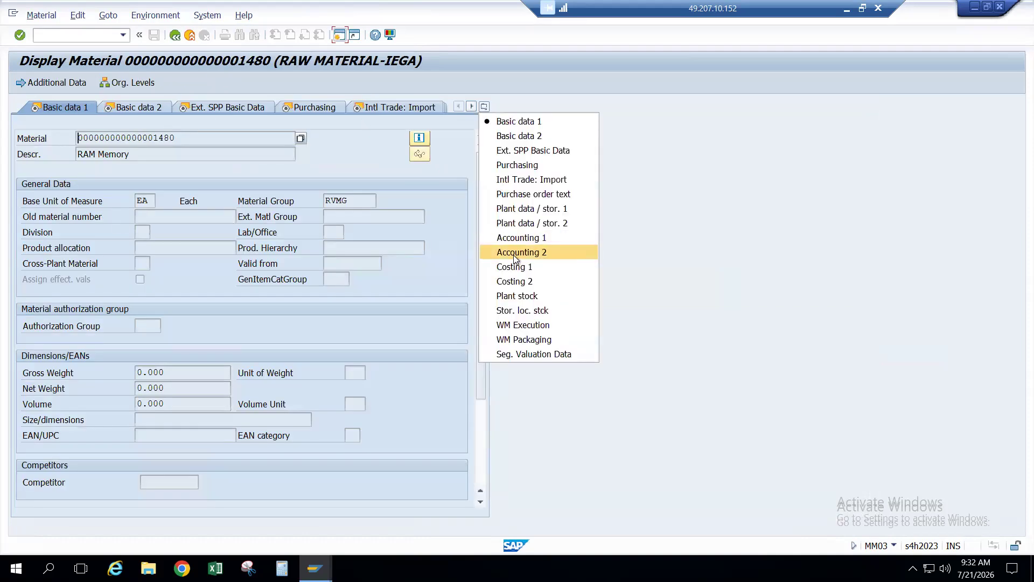
{"action": "left_click", "coordinate": [520, 240]}
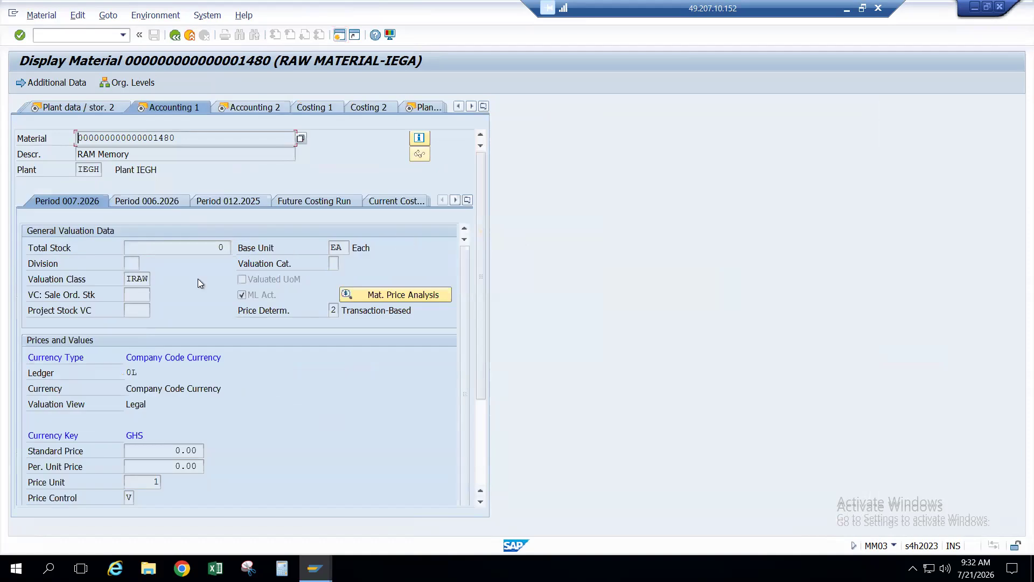
{"action": "left_click", "coordinate": [136, 280]}
Step: Confirm valuation class IRAW posts to inventory account 200001 under BSX, then return to the procedures list
{"action": "key", "text": "alt+Tab"}
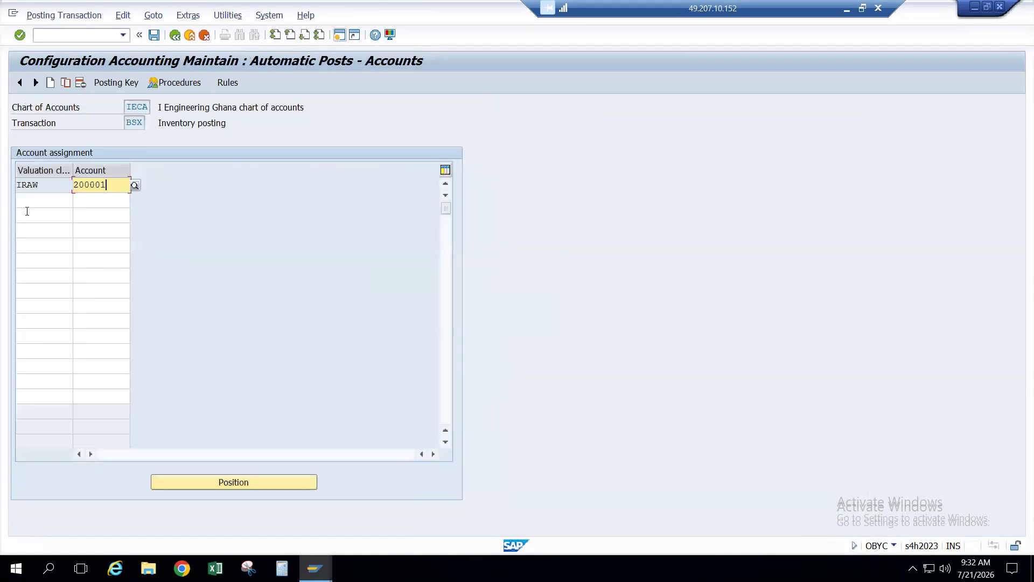
{"action": "left_click", "coordinate": [43, 187]}
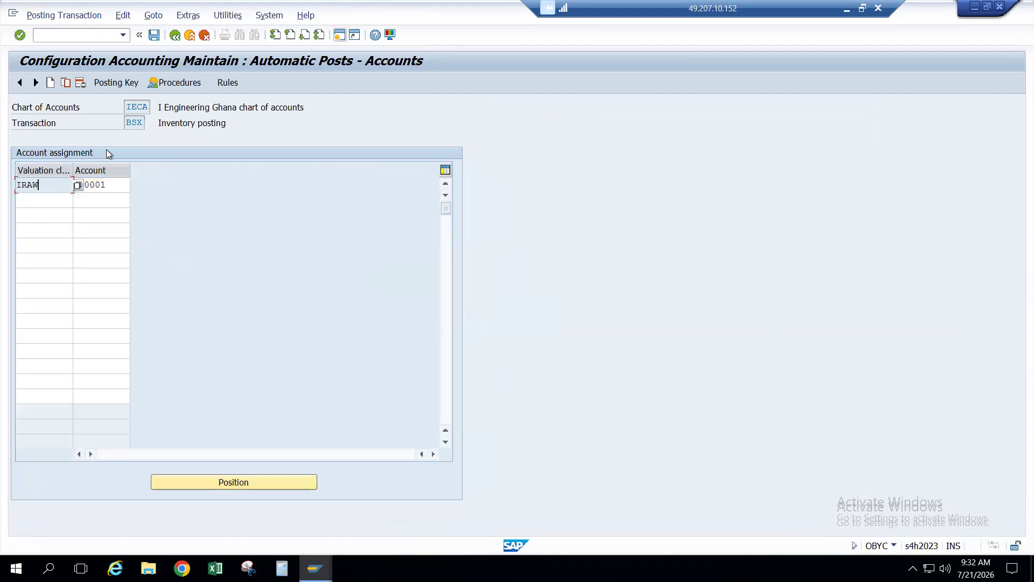
{"action": "left_click", "coordinate": [135, 124]}
{"action": "left_click", "coordinate": [91, 184]}
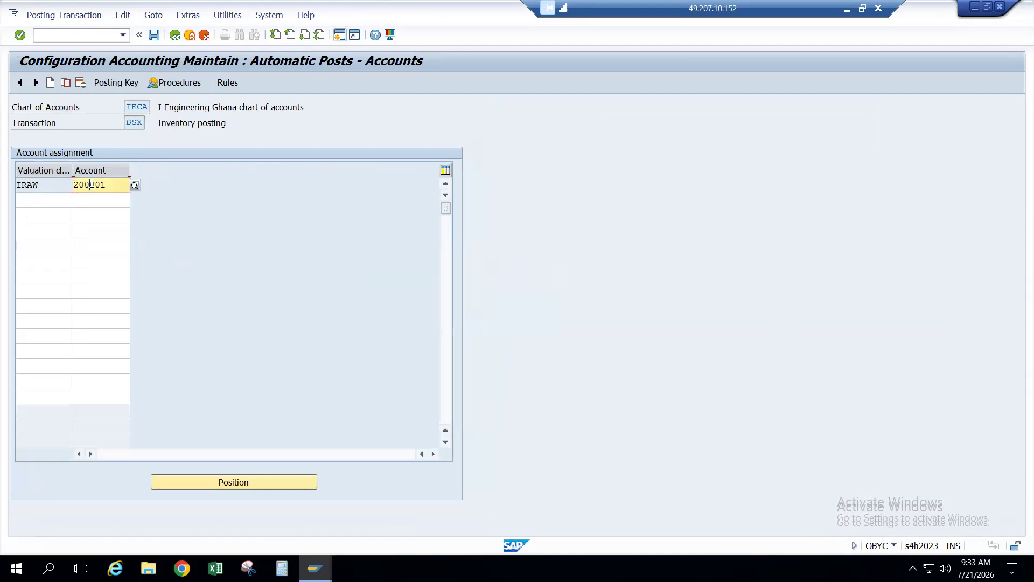
{"action": "left_click", "coordinate": [56, 184]}
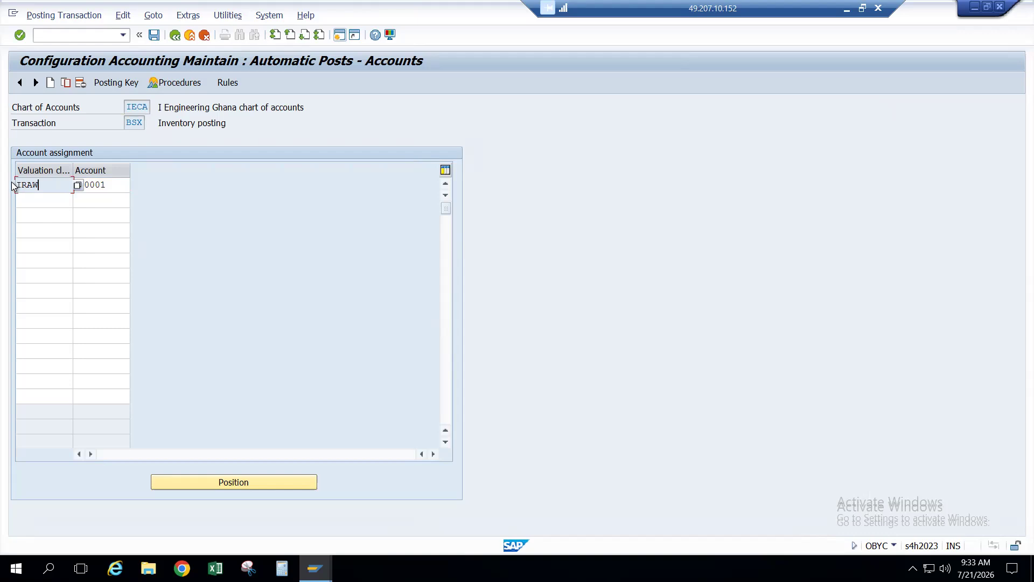
{"action": "left_click", "coordinate": [111, 185]}
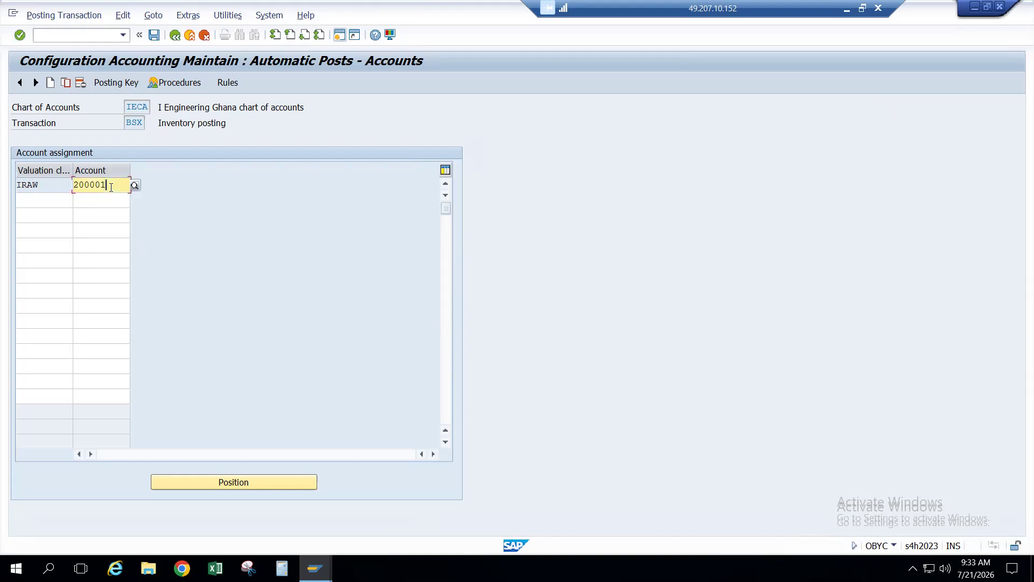
{"action": "left_click", "coordinate": [51, 189]}
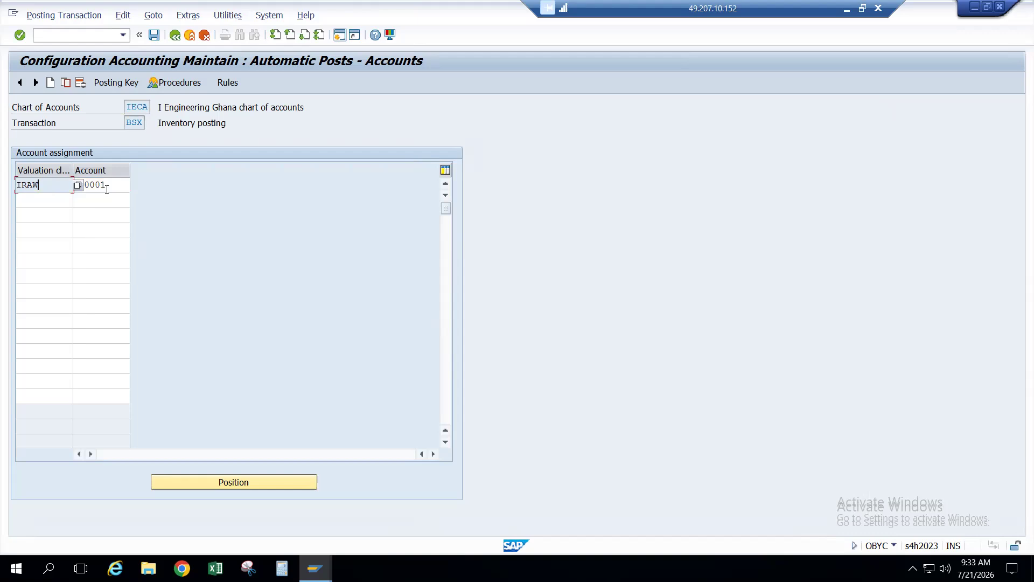
{"action": "left_click", "coordinate": [106, 189]}
{"action": "left_click", "coordinate": [60, 184]}
{"action": "left_click", "coordinate": [174, 35]}
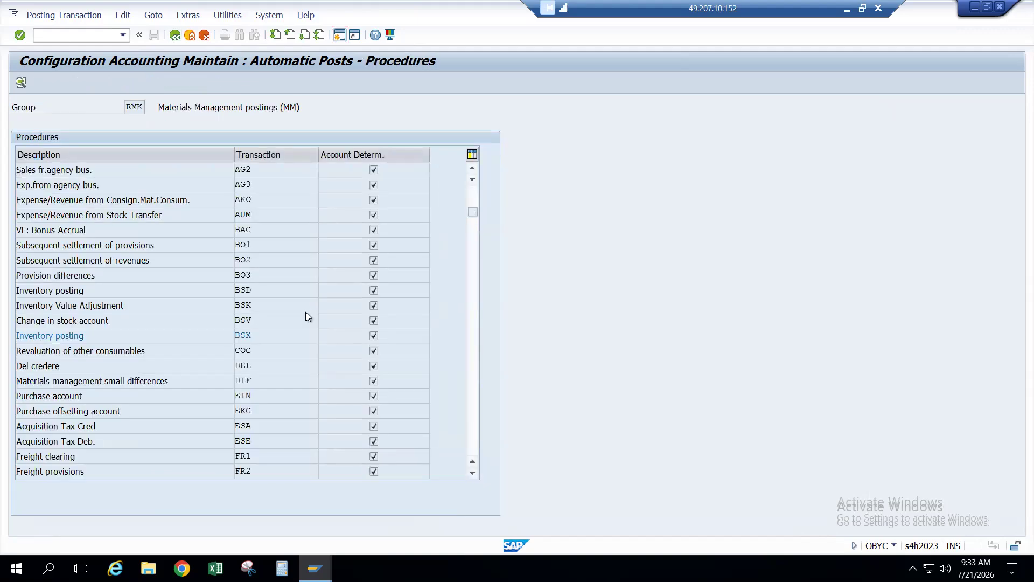
Step: Open the WRX GR/IR clearing assignments and highlight IRAW's posting to account 400001
{"action": "scroll", "coordinate": [305, 312], "scroll_direction": "down", "scroll_amount": 2}
{"action": "scroll", "coordinate": [306, 312], "scroll_direction": "down", "scroll_amount": 2}
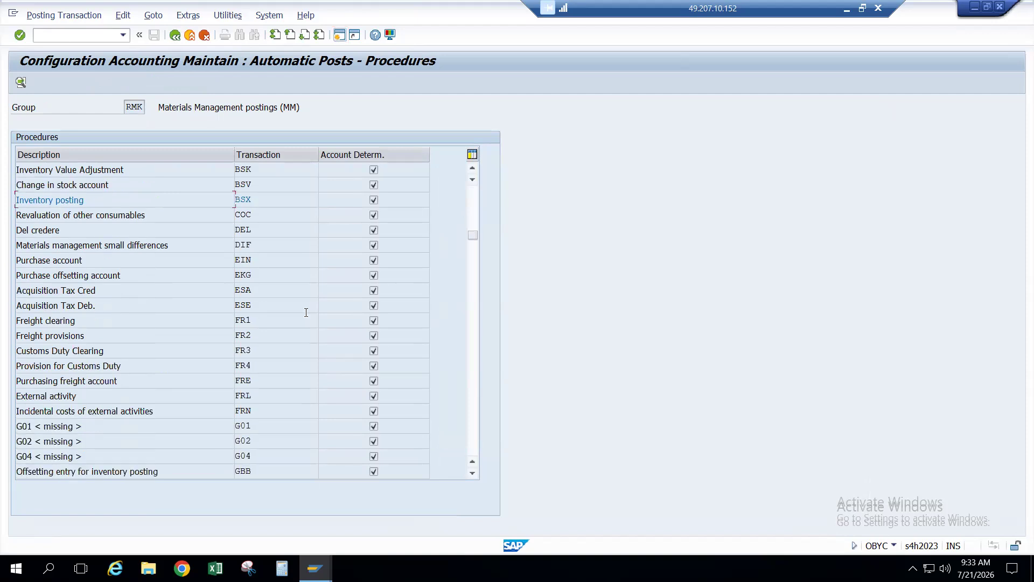
{"action": "scroll", "coordinate": [305, 312], "scroll_direction": "down", "scroll_amount": 10}
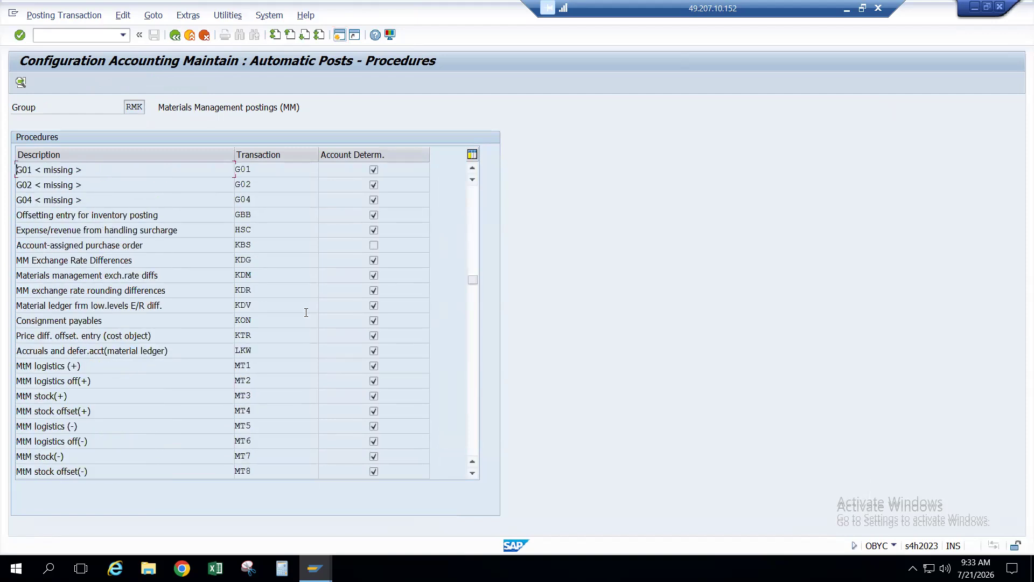
{"action": "scroll", "coordinate": [306, 312], "scroll_direction": "down", "scroll_amount": 15}
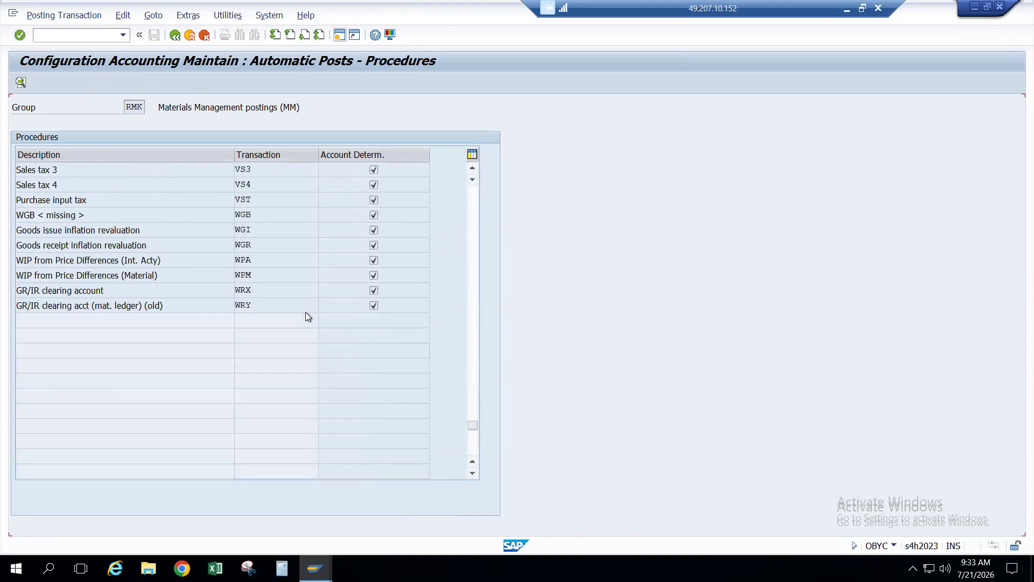
{"action": "scroll", "coordinate": [307, 316], "scroll_direction": "up", "scroll_amount": 3}
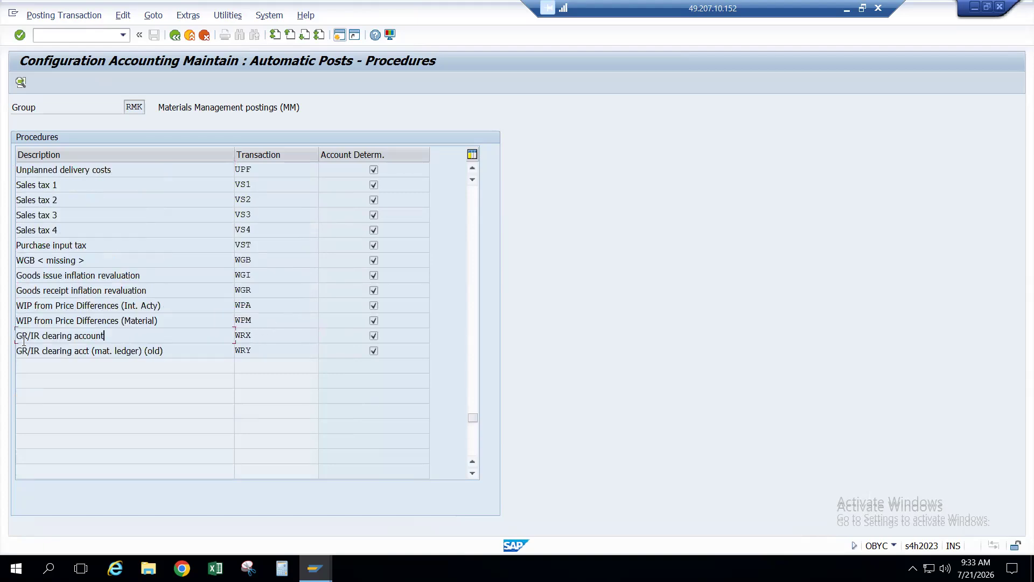
{"action": "double_click", "coordinate": [263, 337]}
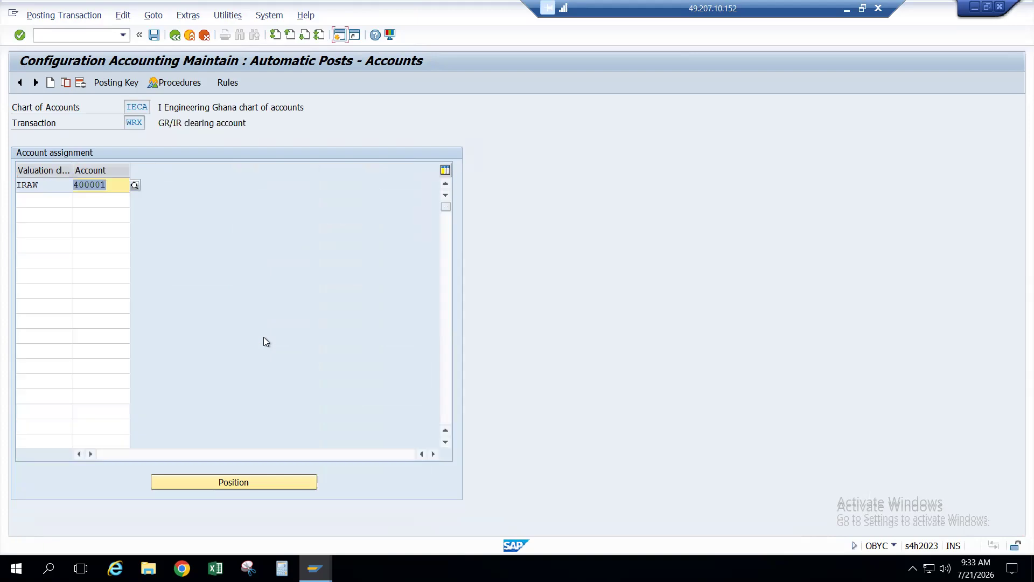
{"action": "left_click", "coordinate": [45, 184]}
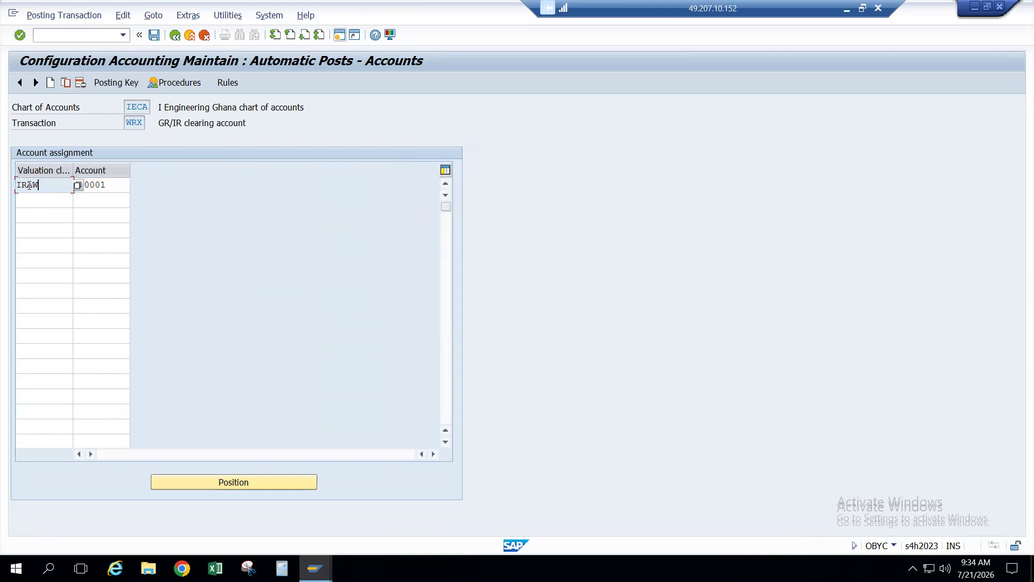
{"action": "key", "text": "alt+Tab"}
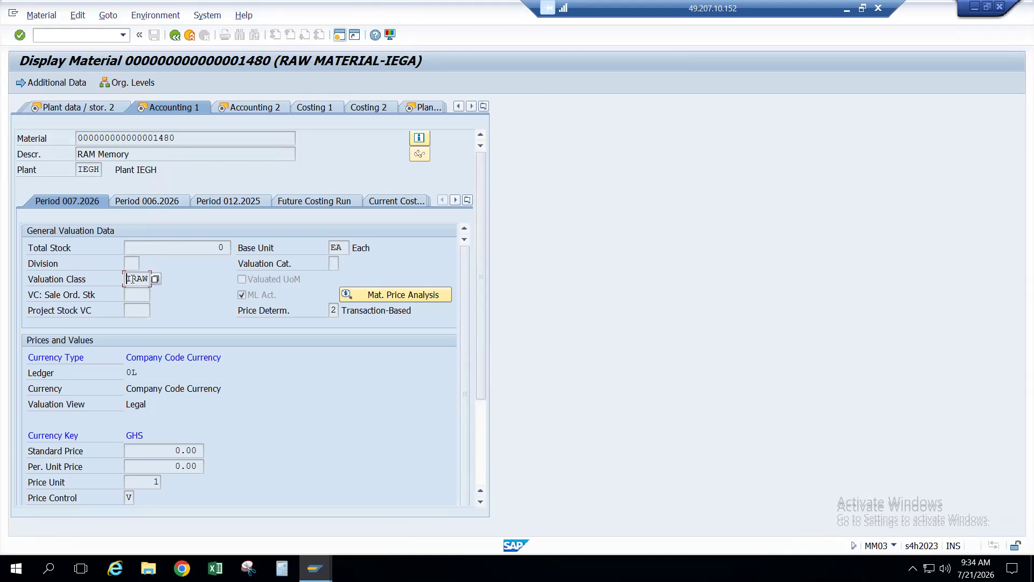
{"action": "left_click", "coordinate": [143, 278]}
{"action": "key", "text": "alt+Tab"}
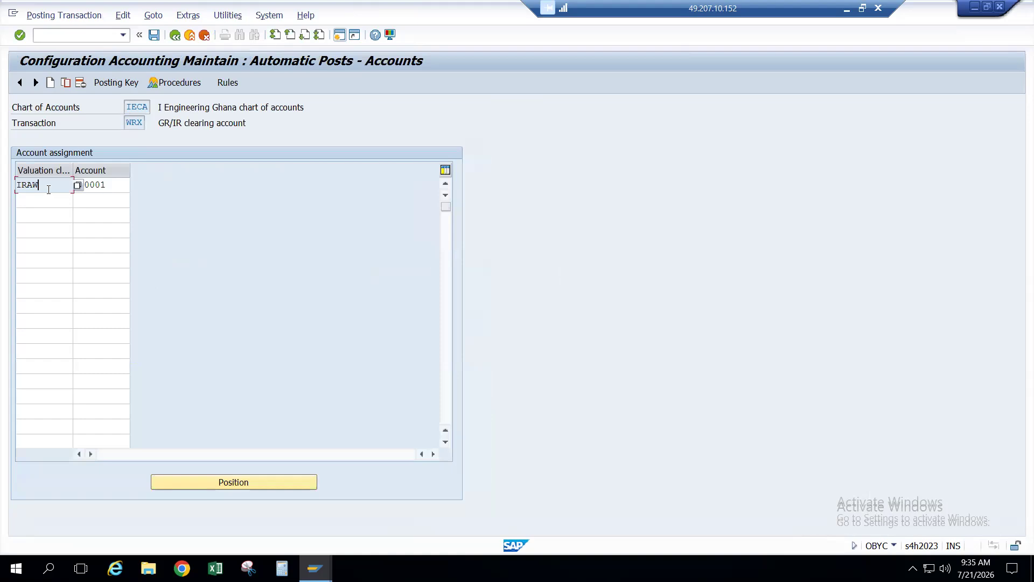
{"action": "left_click", "coordinate": [114, 188]}
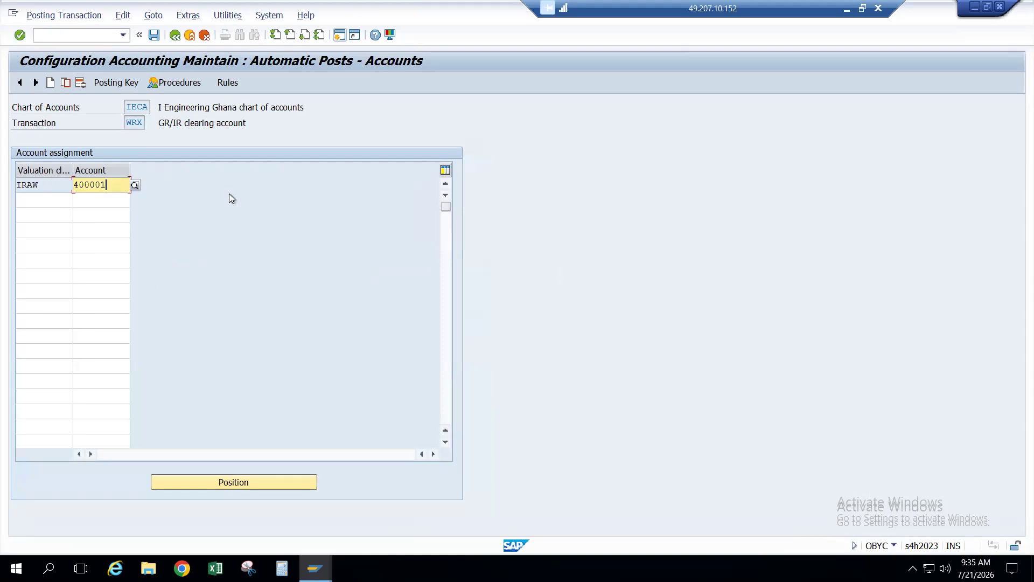
{"action": "key", "text": "alt+Tab"}
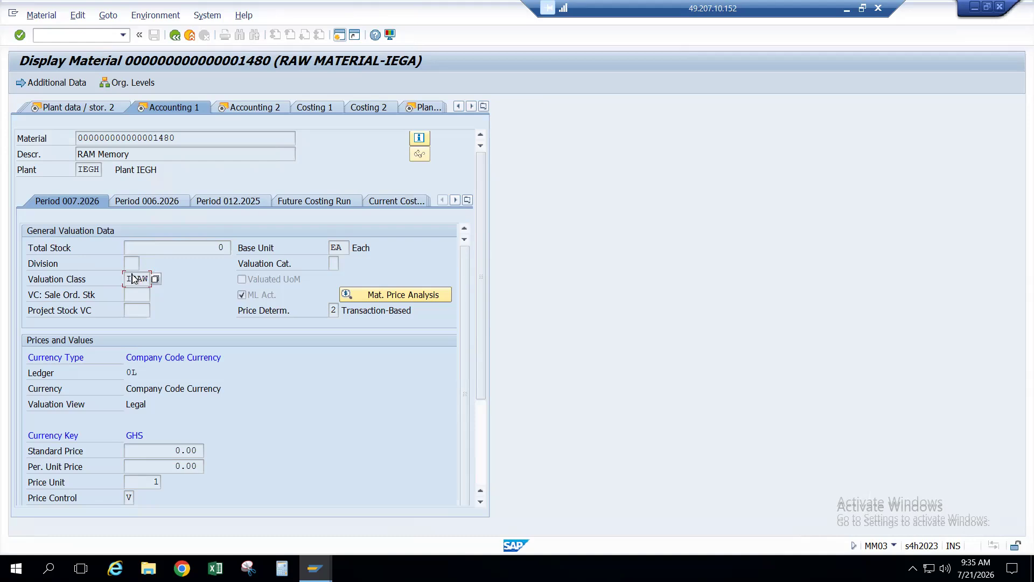
{"action": "key", "text": "alt+Tab"}
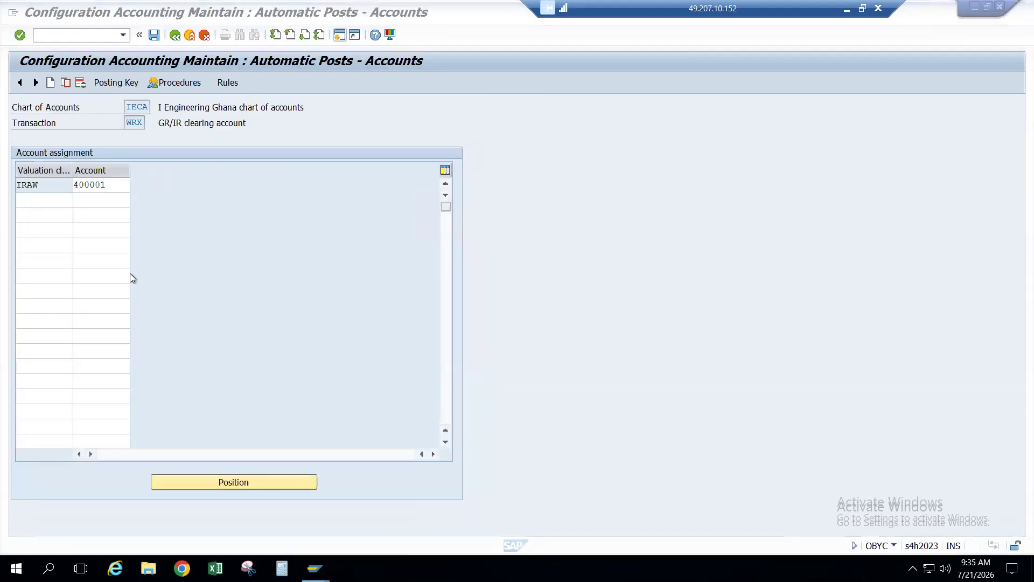
{"action": "left_click", "coordinate": [53, 186]}
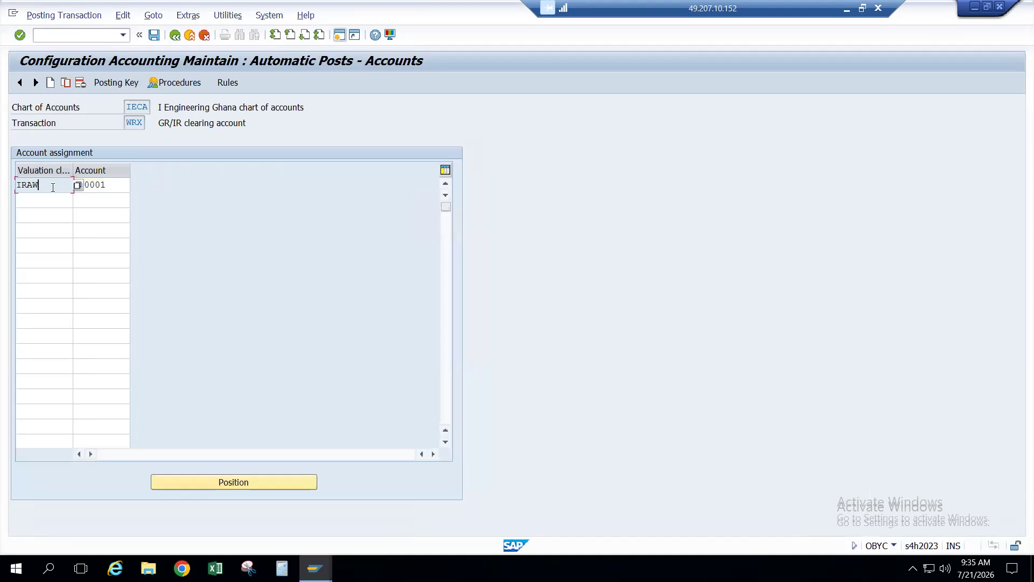
{"action": "left_click", "coordinate": [94, 186]}
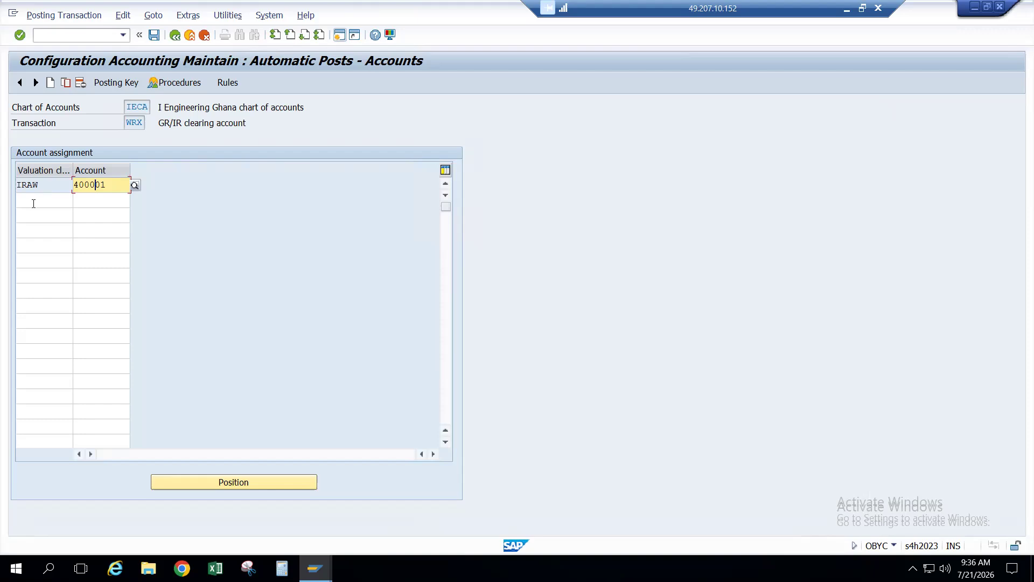
{"action": "left_click", "coordinate": [33, 203]}
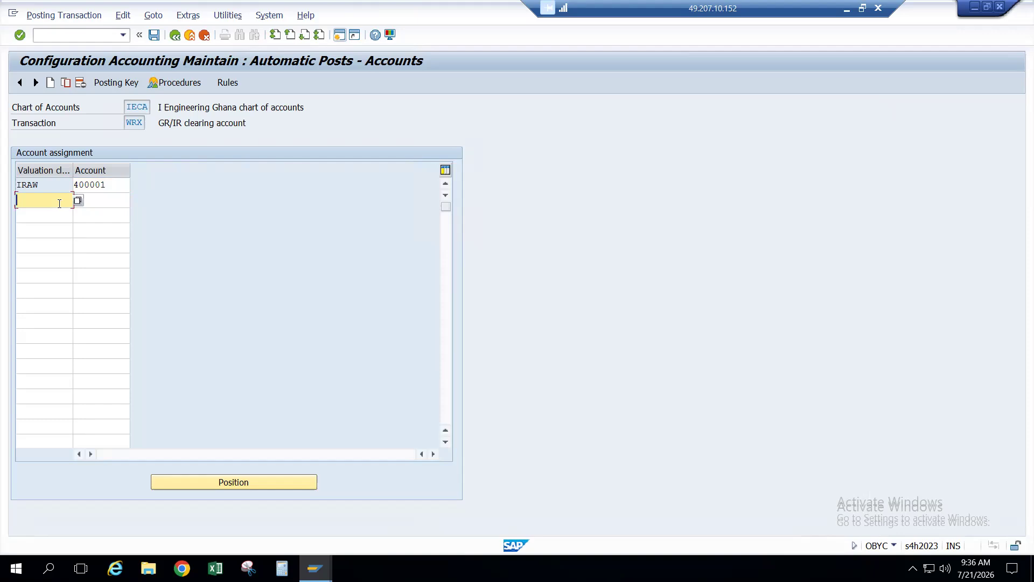
{"action": "left_click", "coordinate": [58, 186]}
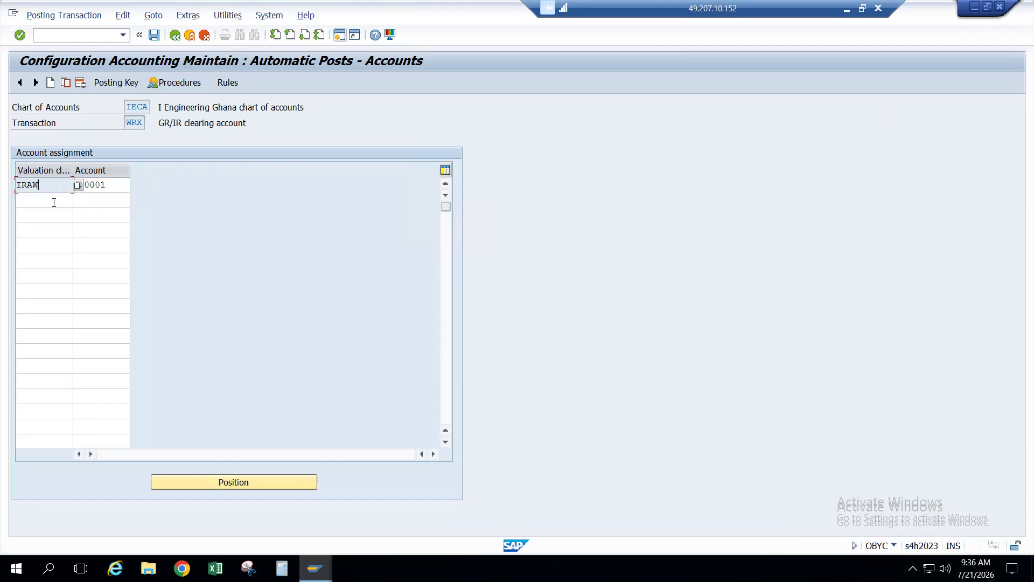
{"action": "left_click", "coordinate": [54, 202]}
{"action": "left_click", "coordinate": [50, 213]}
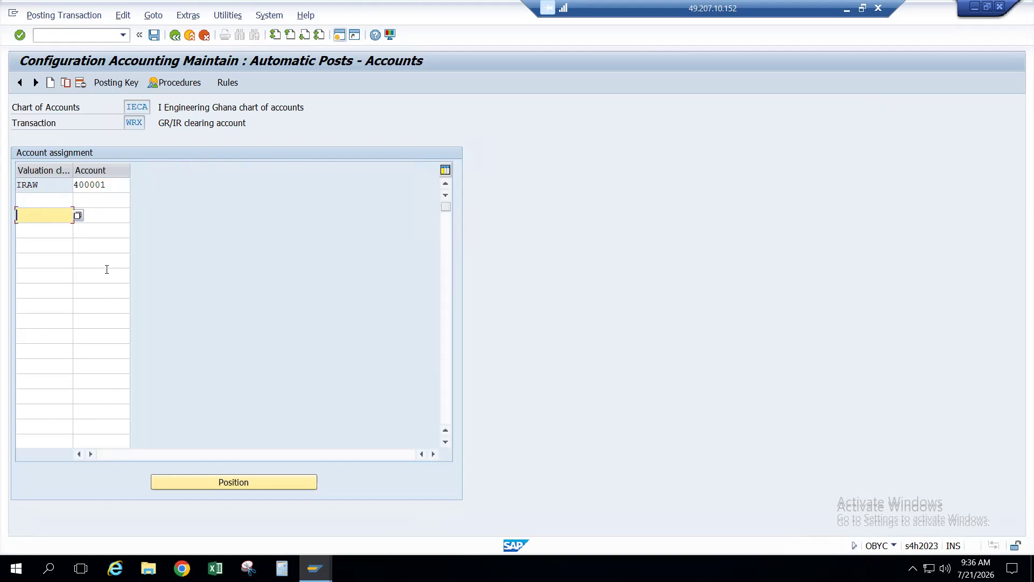
{"action": "left_click", "coordinate": [56, 205]}
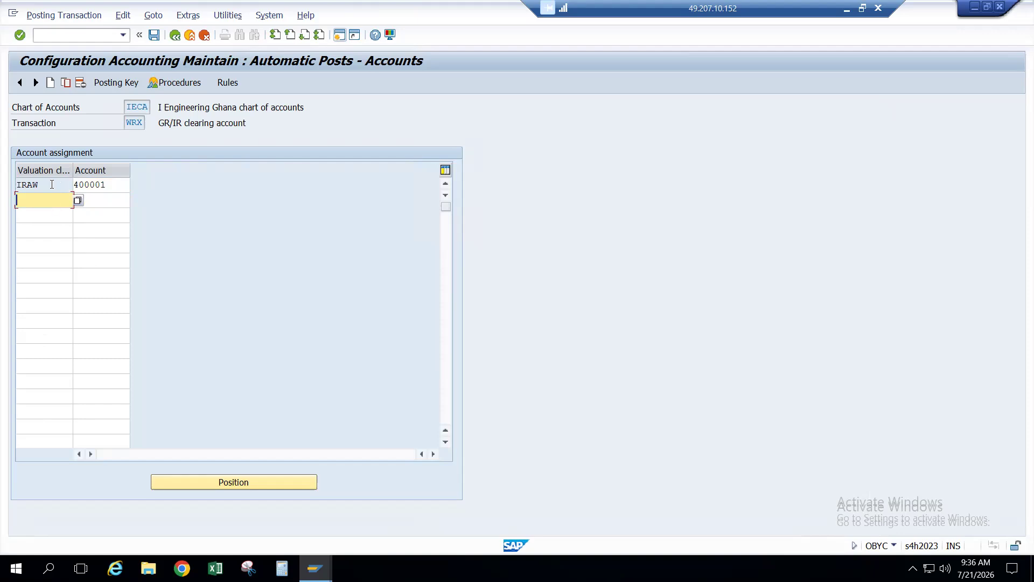
{"action": "key", "text": "alt+Tab"}
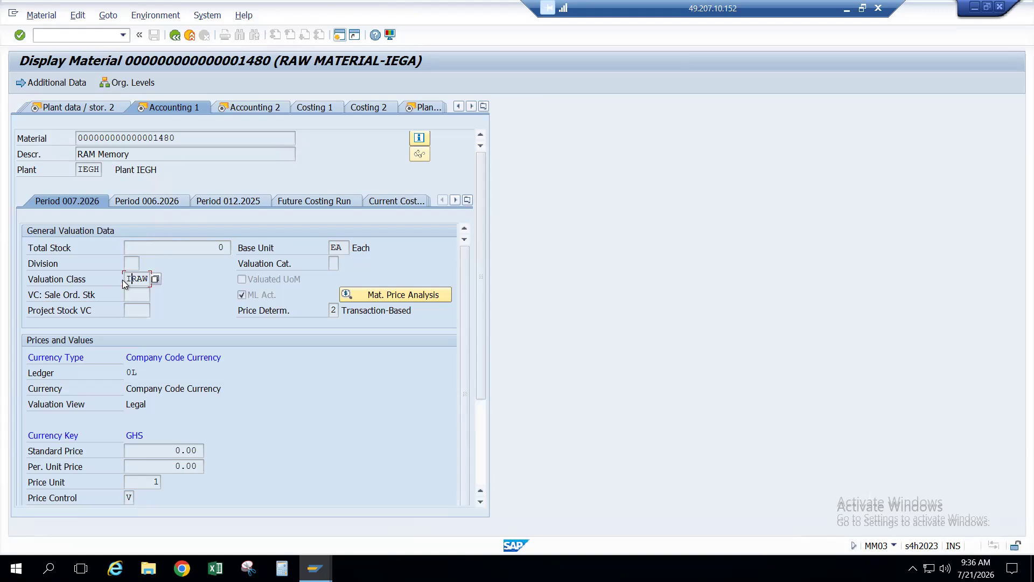
{"action": "key", "text": "alt+Tab"}
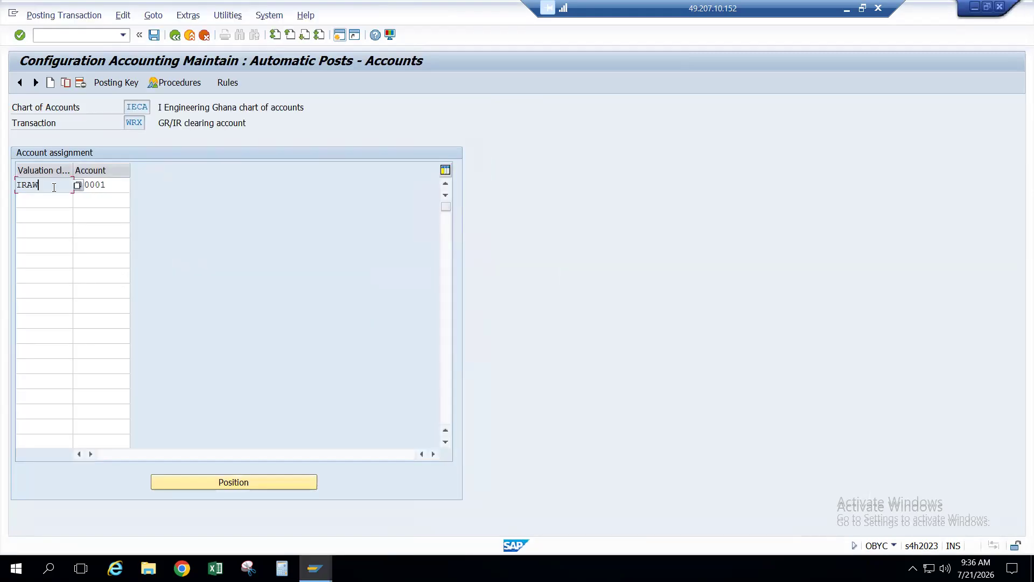
{"action": "left_click", "coordinate": [227, 84]}
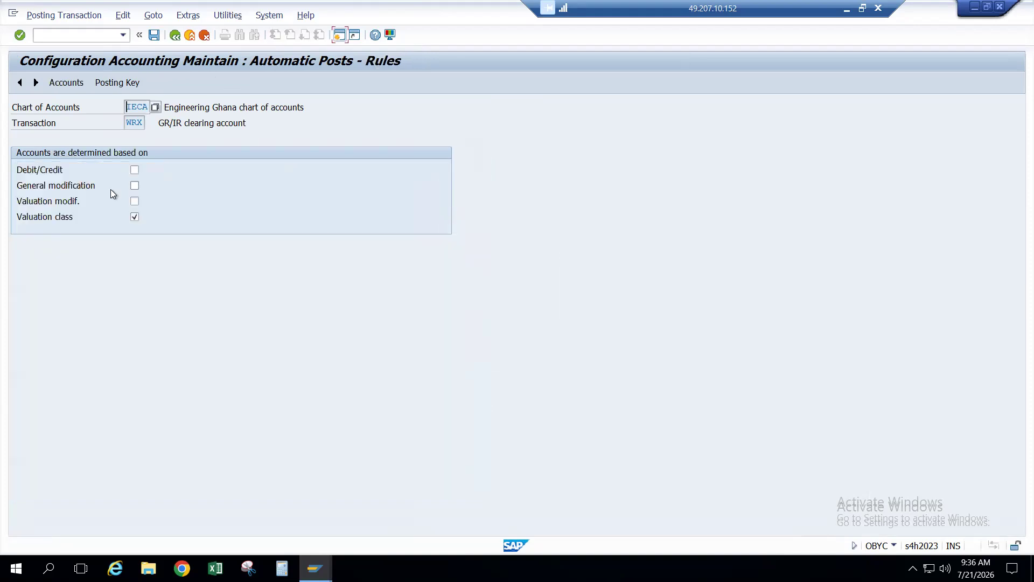
{"action": "left_click", "coordinate": [134, 188]}
{"action": "left_click", "coordinate": [175, 36]}
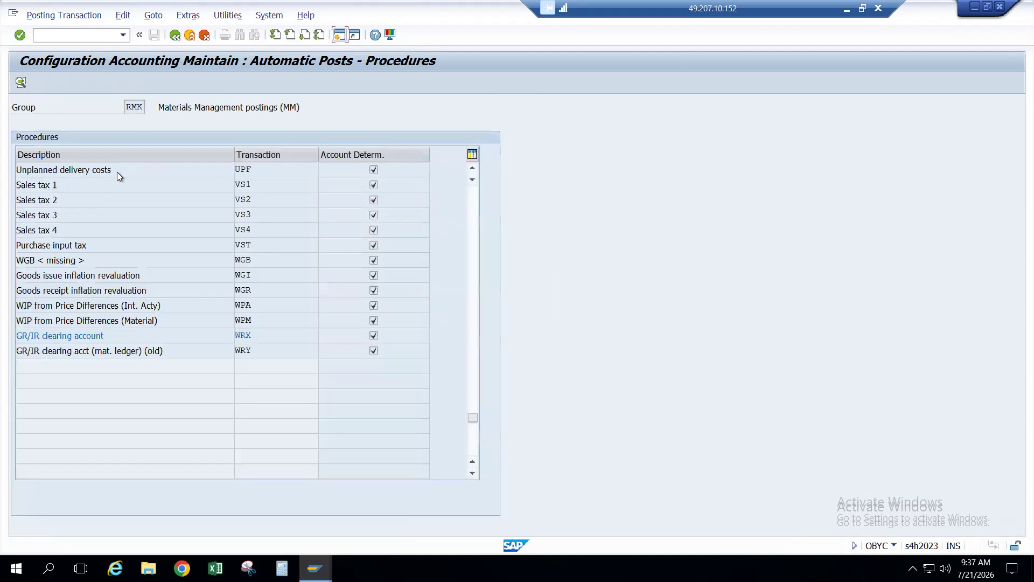
{"action": "double_click", "coordinate": [269, 338]}
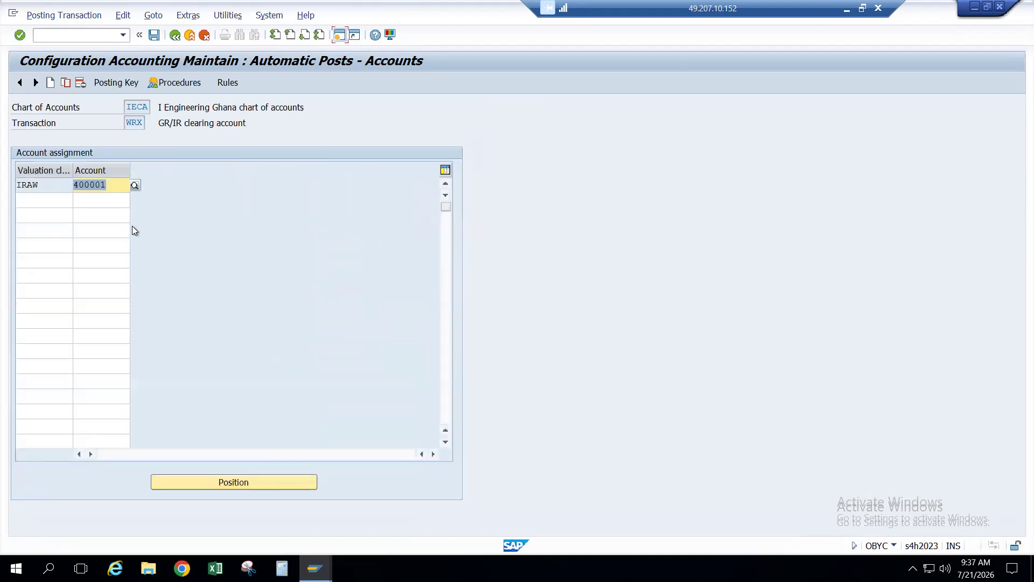
{"action": "left_click", "coordinate": [49, 187]}
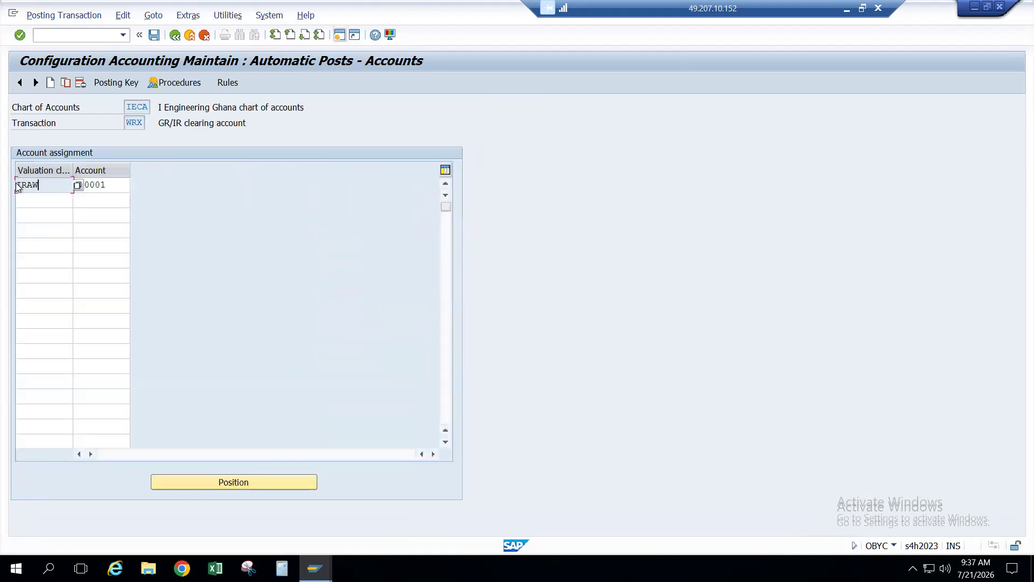